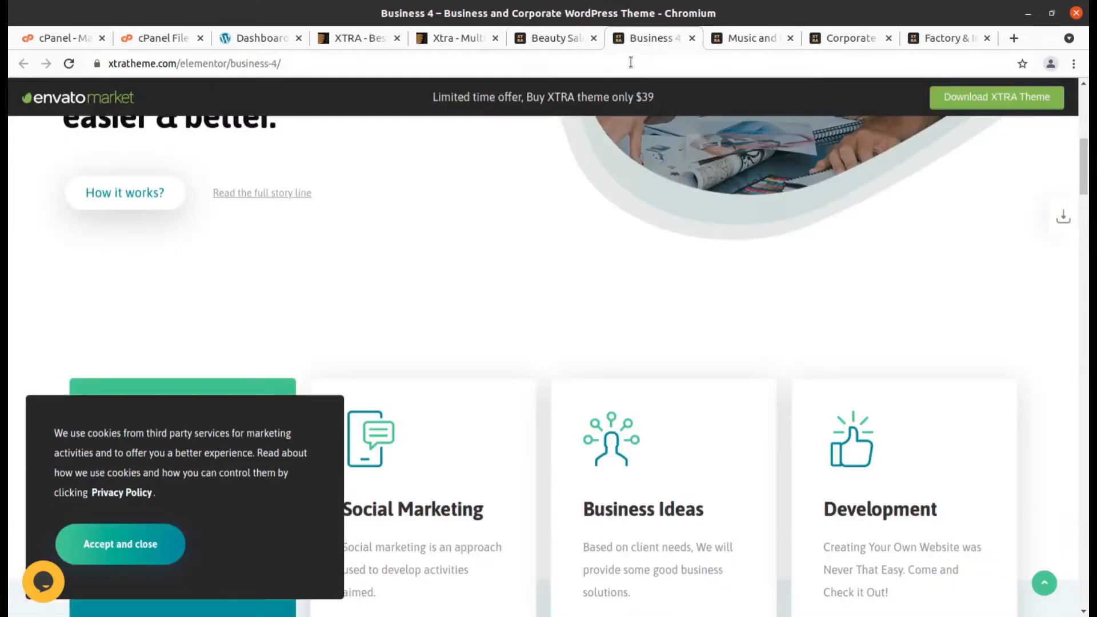
Review the Business 4, Music and Band, Corporate and Factory & Industrial 2 demo sites of the XTRA theme.
scroll(449, 332, up, 2)
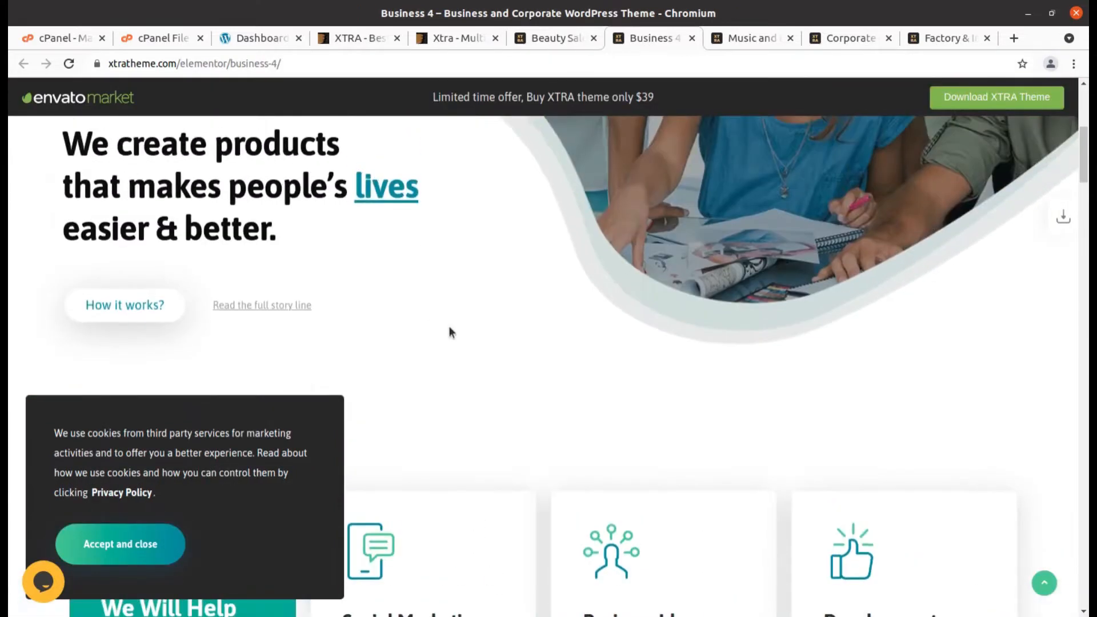
scroll(450, 331, up, 3)
scroll(449, 331, up, 3)
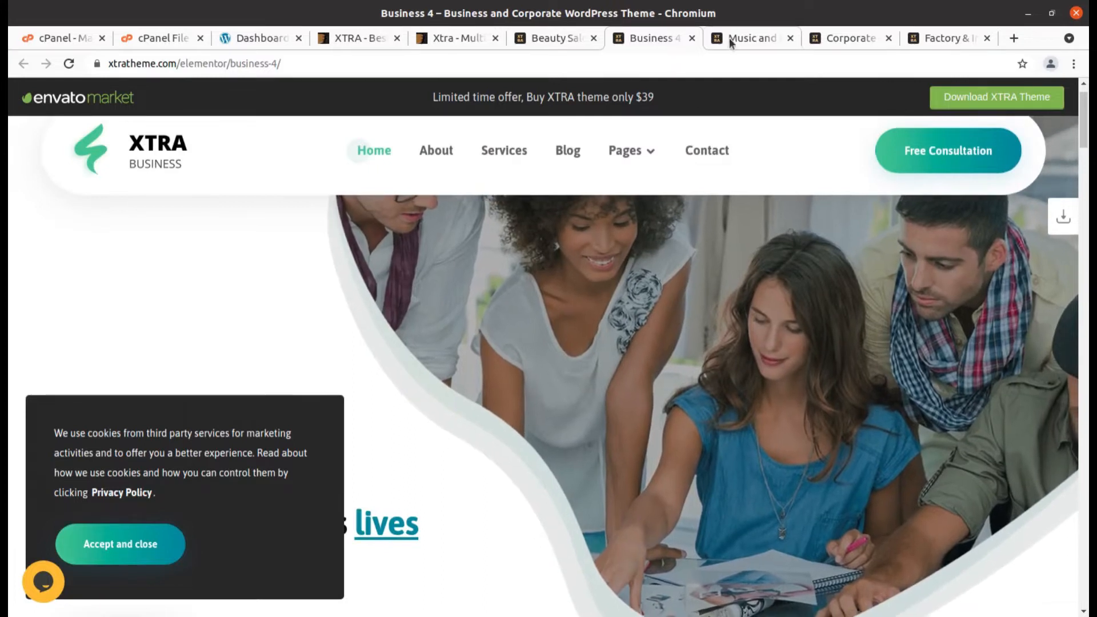
click(732, 38)
scroll(471, 331, up, 5)
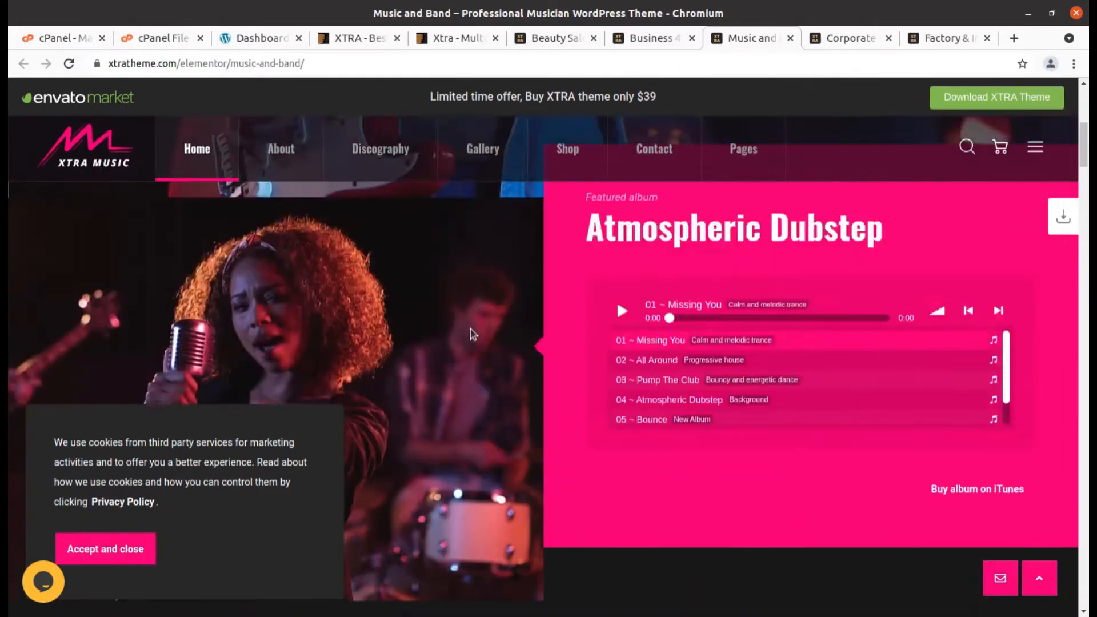
click(846, 37)
scroll(607, 417, up, 6)
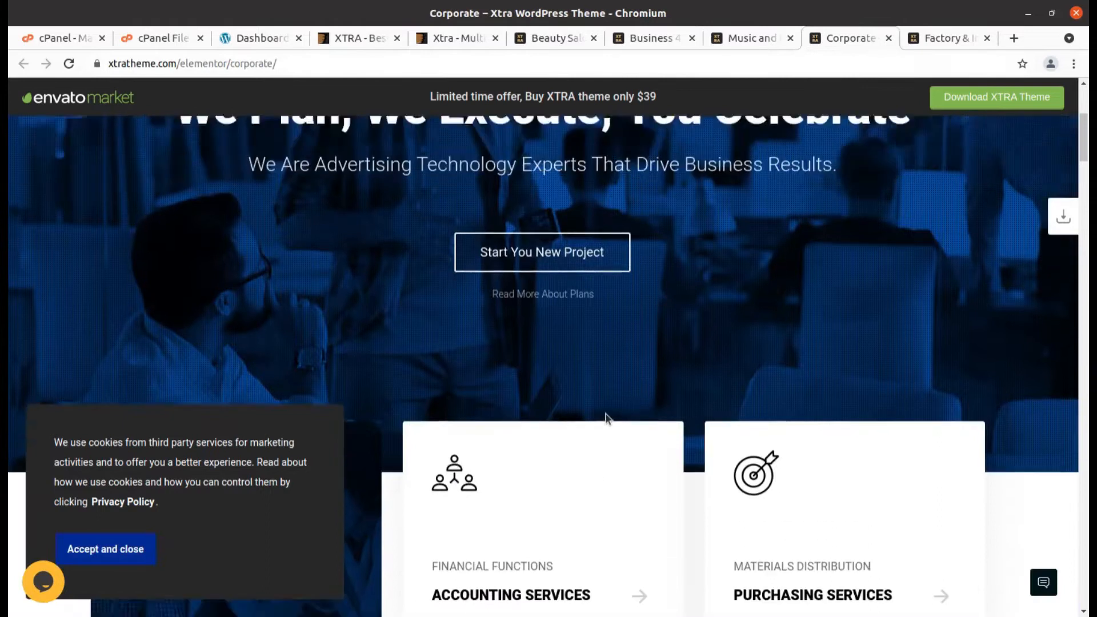
click(951, 38)
scroll(533, 461, down, 6)
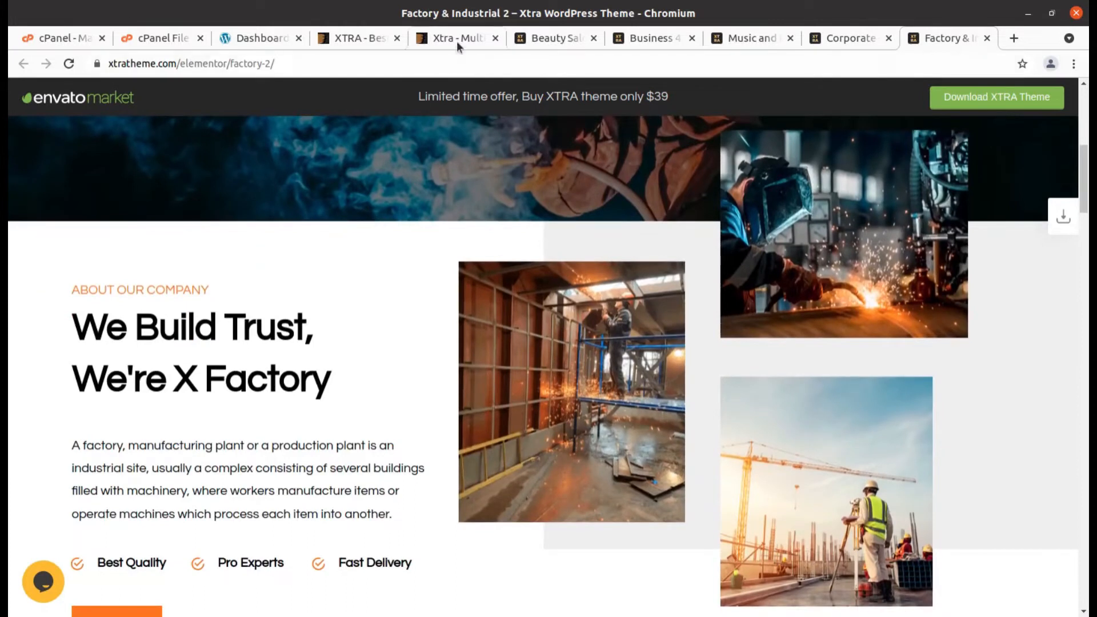
Return to the Xtra theme preview and examine the heading of its ready-to-import websites section.
click(450, 40)
scroll(280, 497, up, 5)
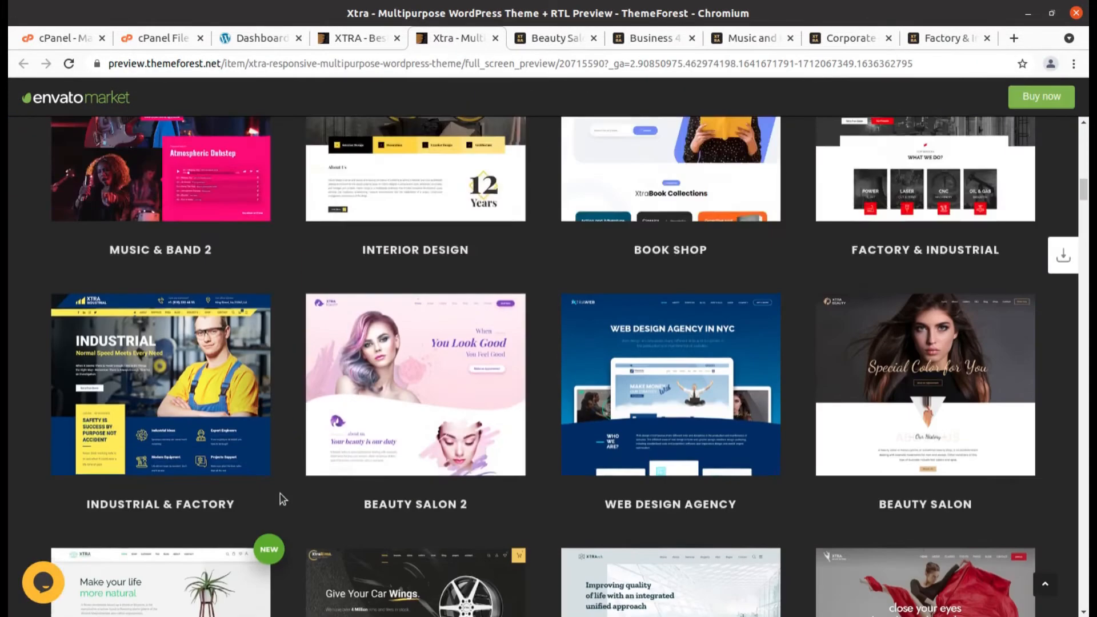
scroll(280, 493, up, 10)
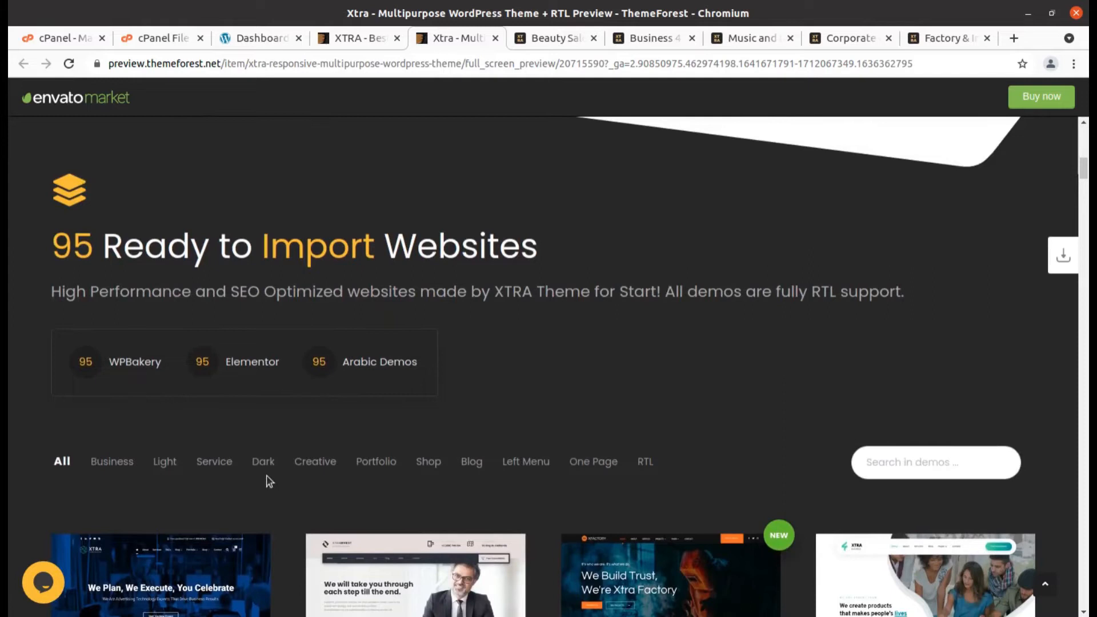
drag(74, 256, 558, 255)
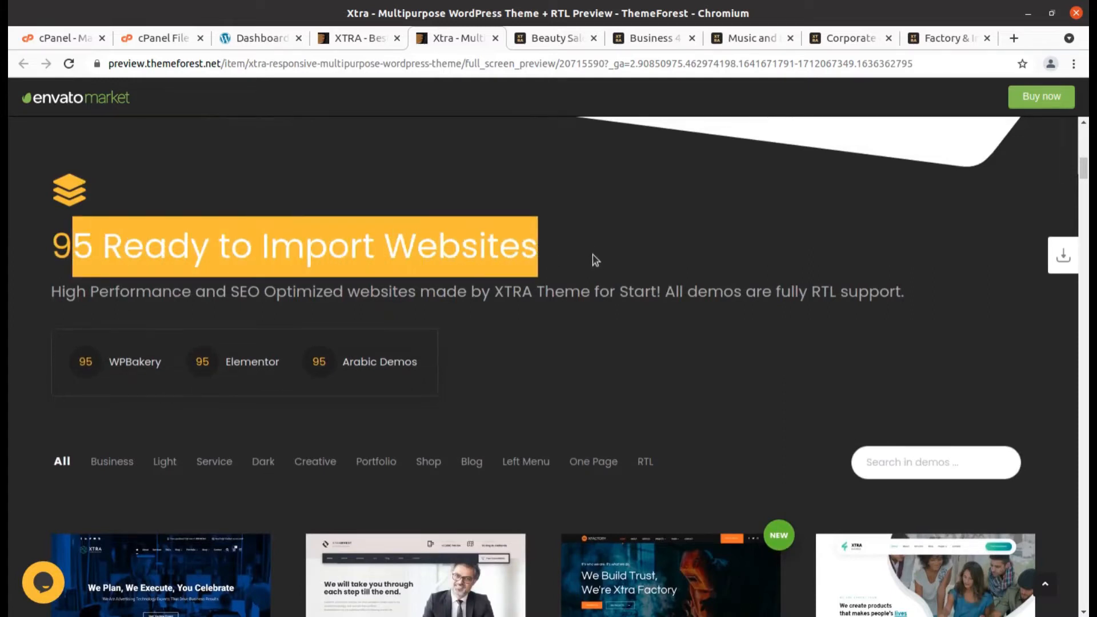
click(317, 203)
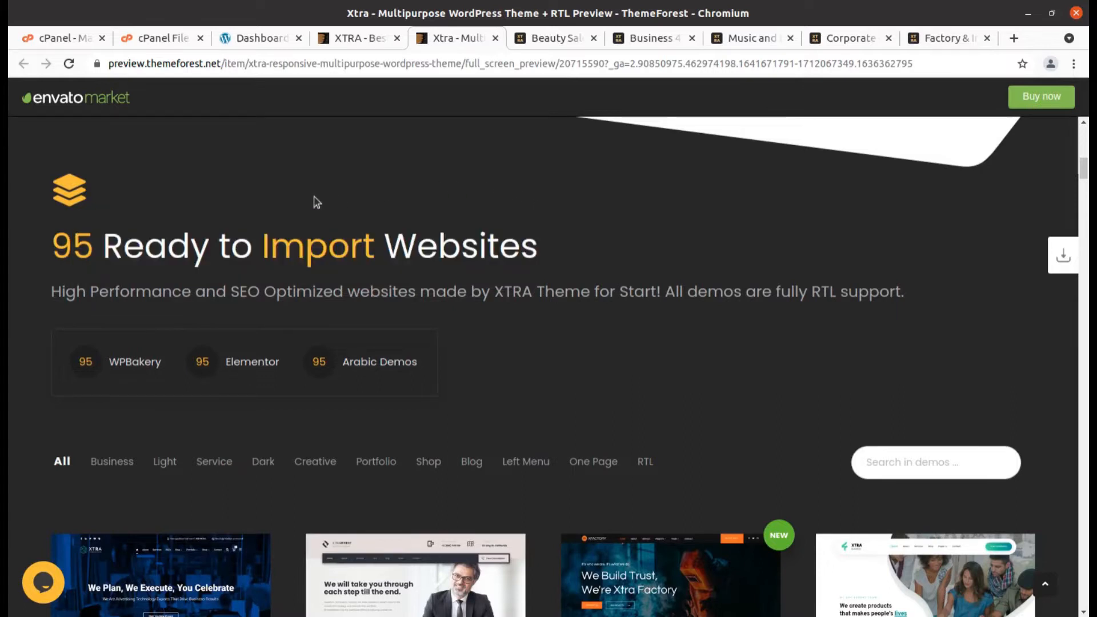
Check the theme title on the ThemeForest item page and revisit the Music and Band, Corporate and Factory demos.
click(355, 41)
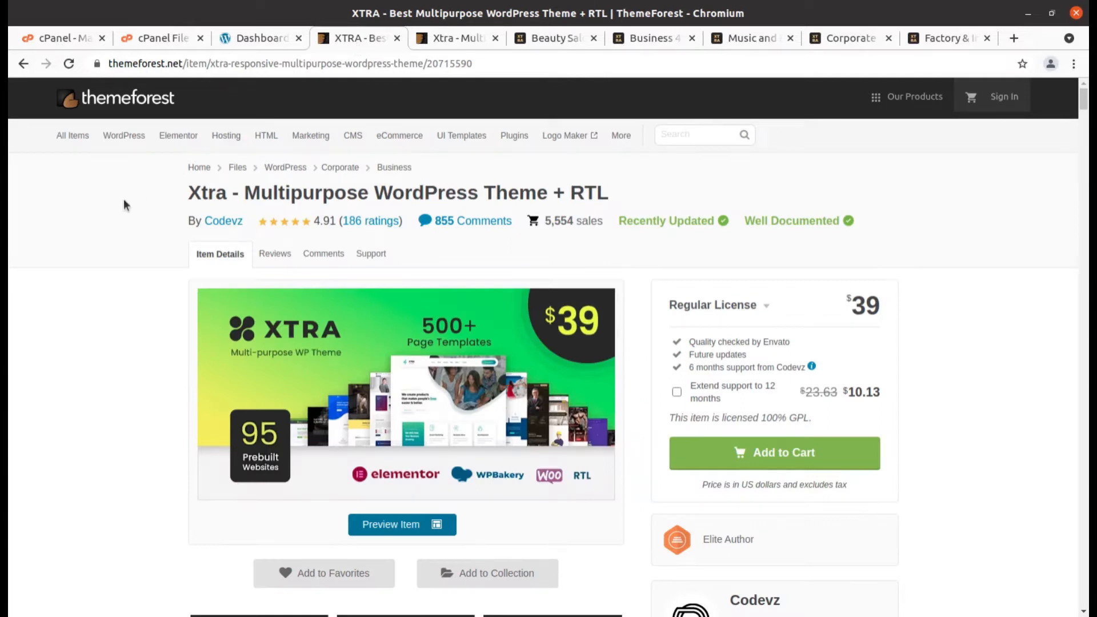
drag(128, 198, 560, 200)
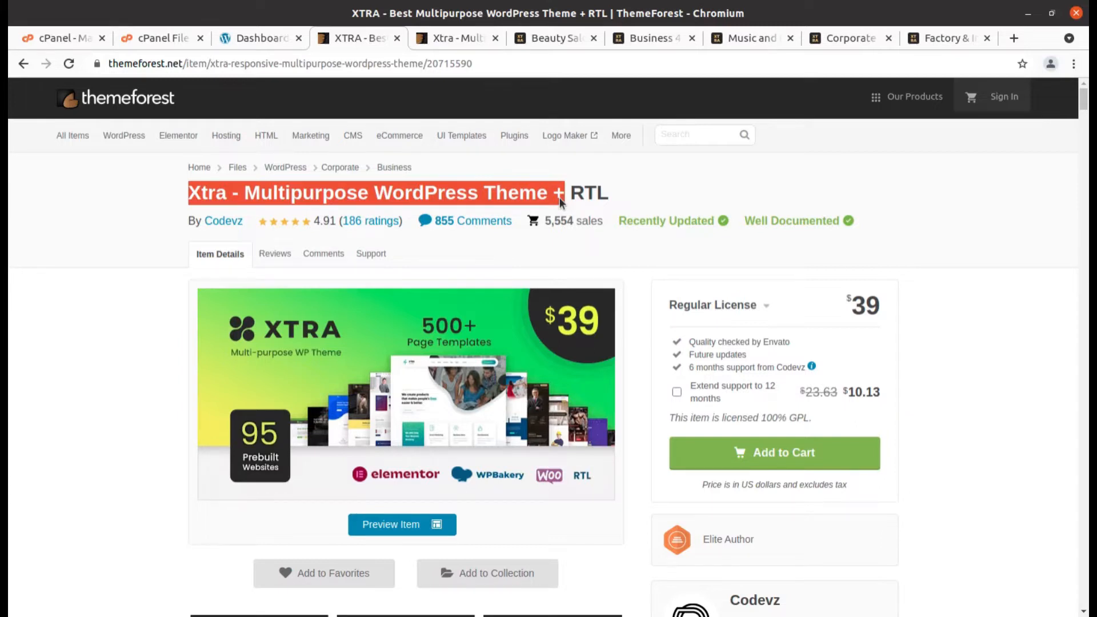
click(750, 37)
click(840, 40)
click(927, 39)
click(857, 40)
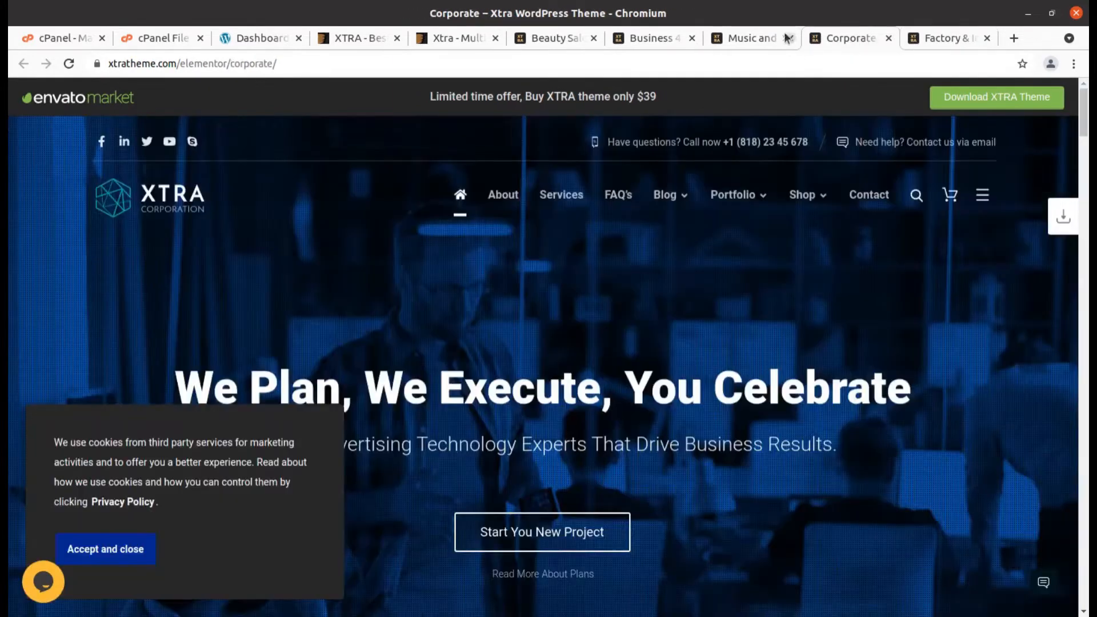
click(779, 38)
Browse the gallery of ready-to-import demo websites in the Xtra theme preview, from Corporate Business down to the Portfolio and Car Wash demos.
click(467, 38)
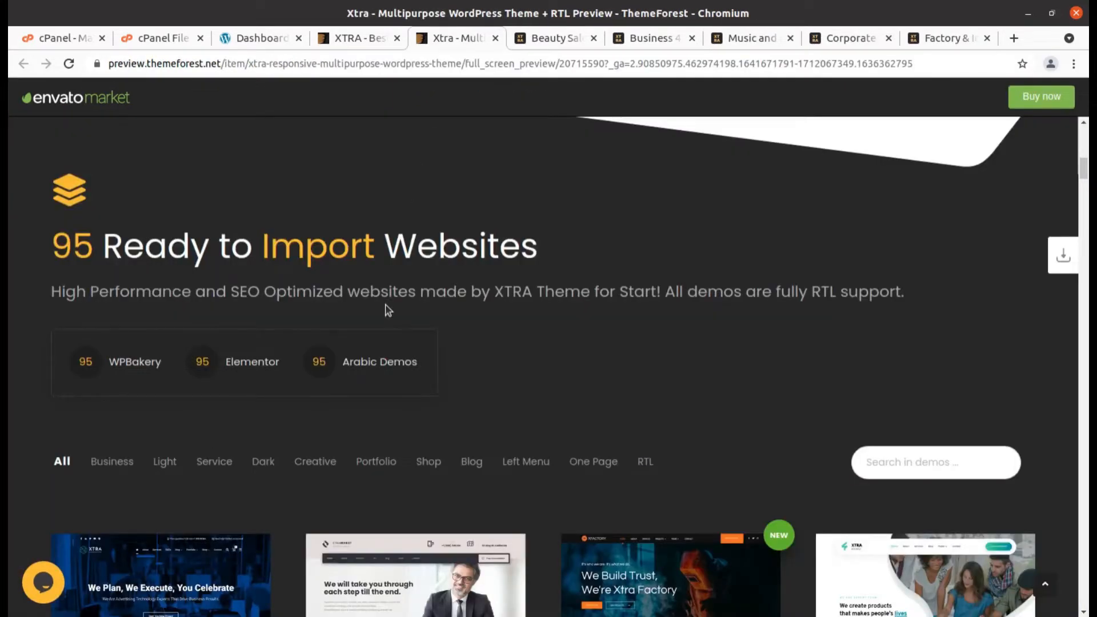
scroll(388, 310, down, 5)
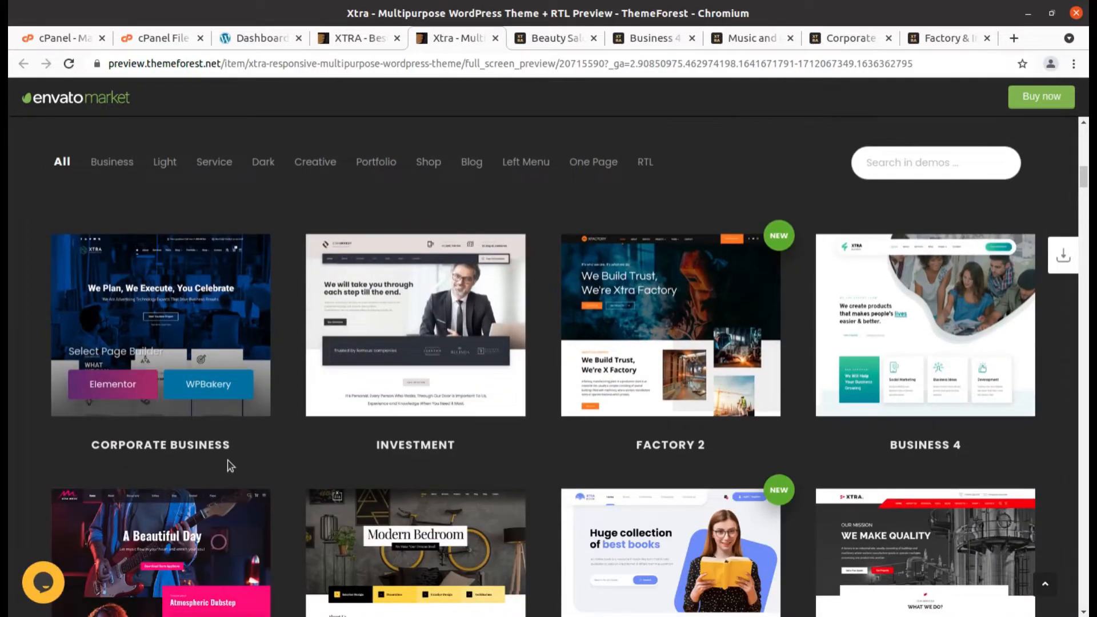
scroll(578, 416, down, 3)
scroll(97, 466, down, 1)
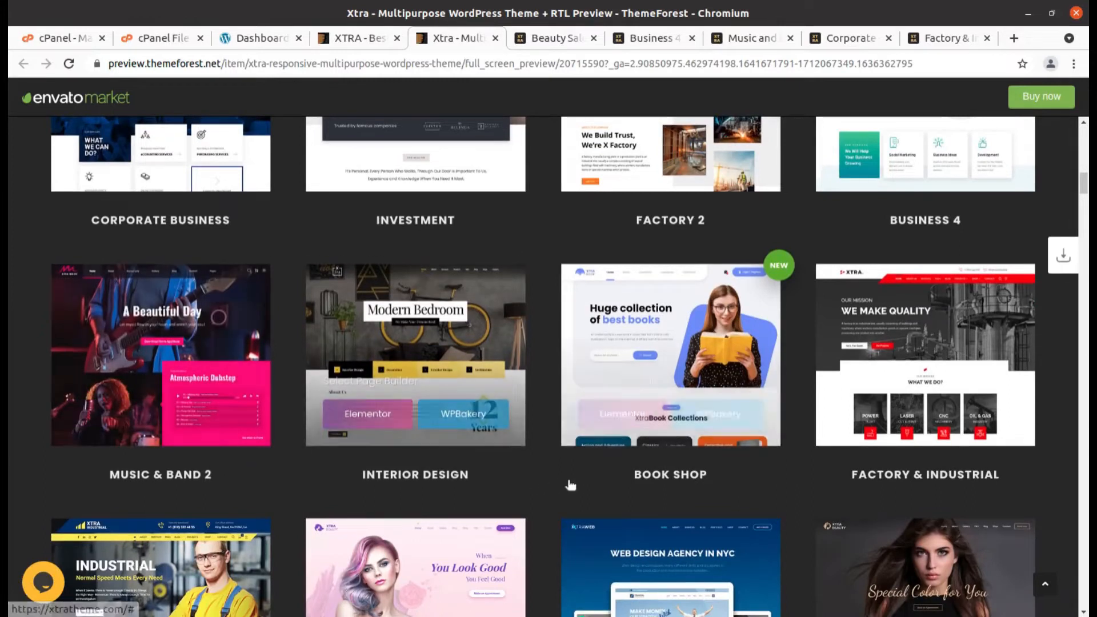
scroll(565, 483, down, 1)
scroll(571, 482, down, 3)
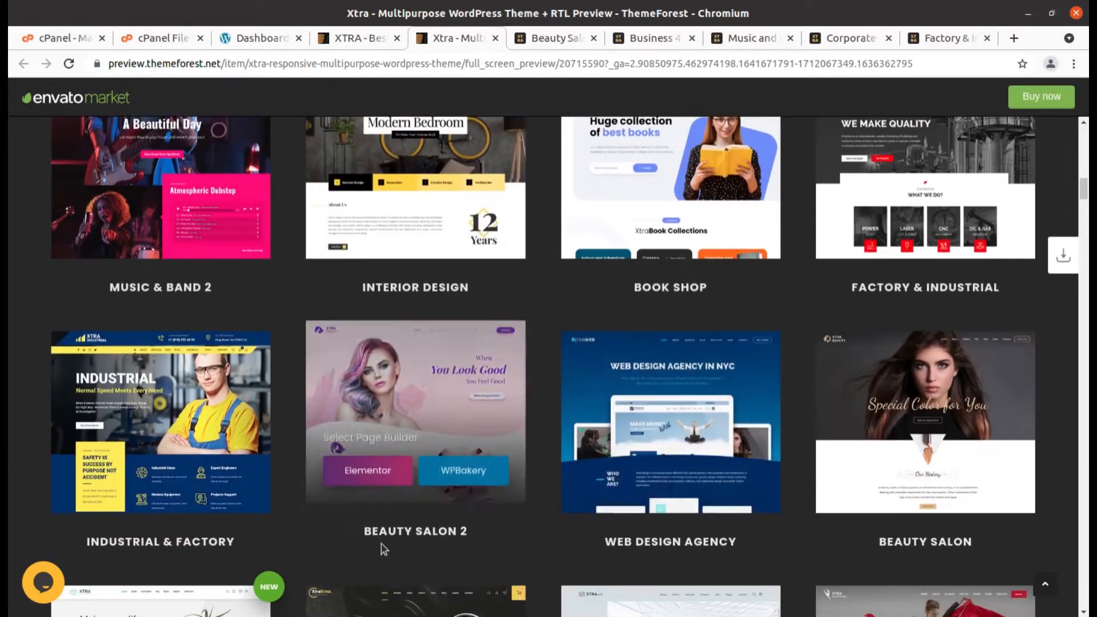
scroll(249, 553, down, 6)
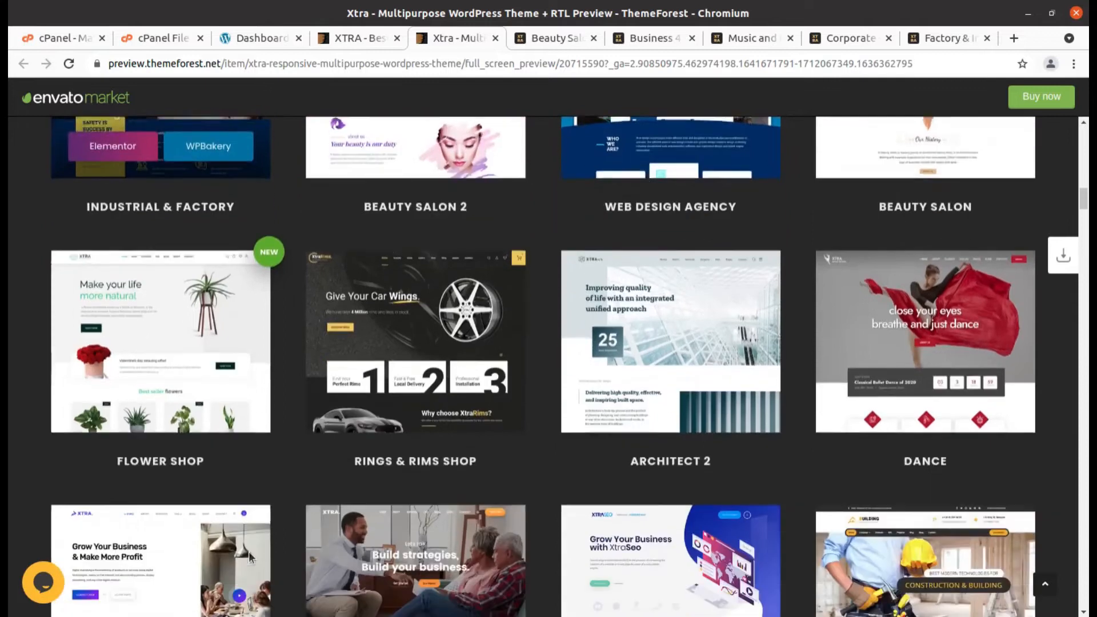
scroll(248, 550, down, 3)
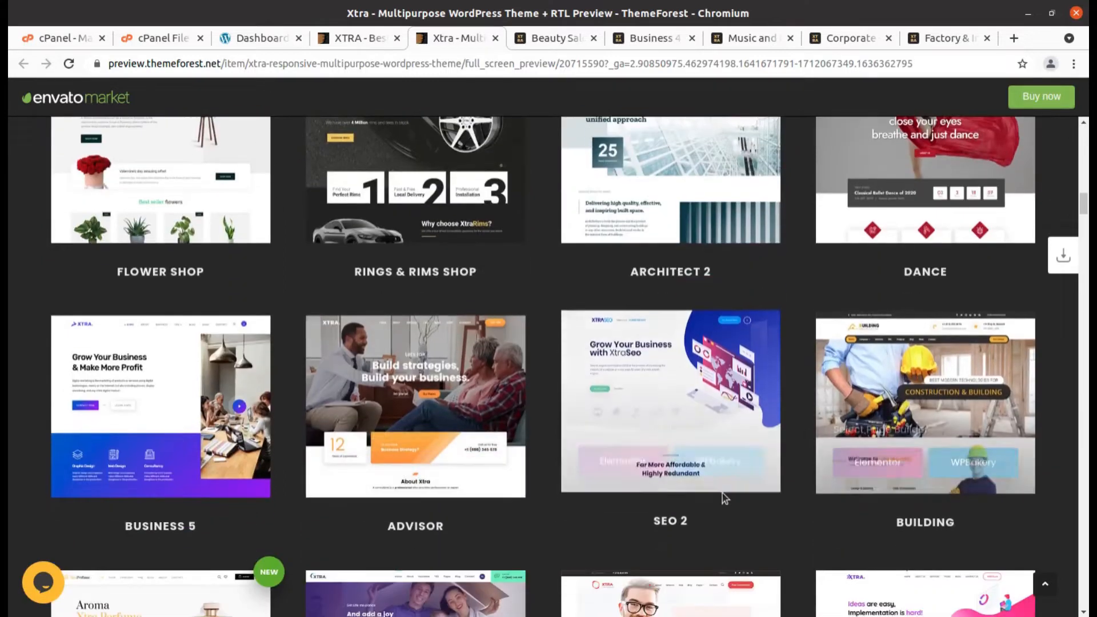
scroll(722, 492, down, 2)
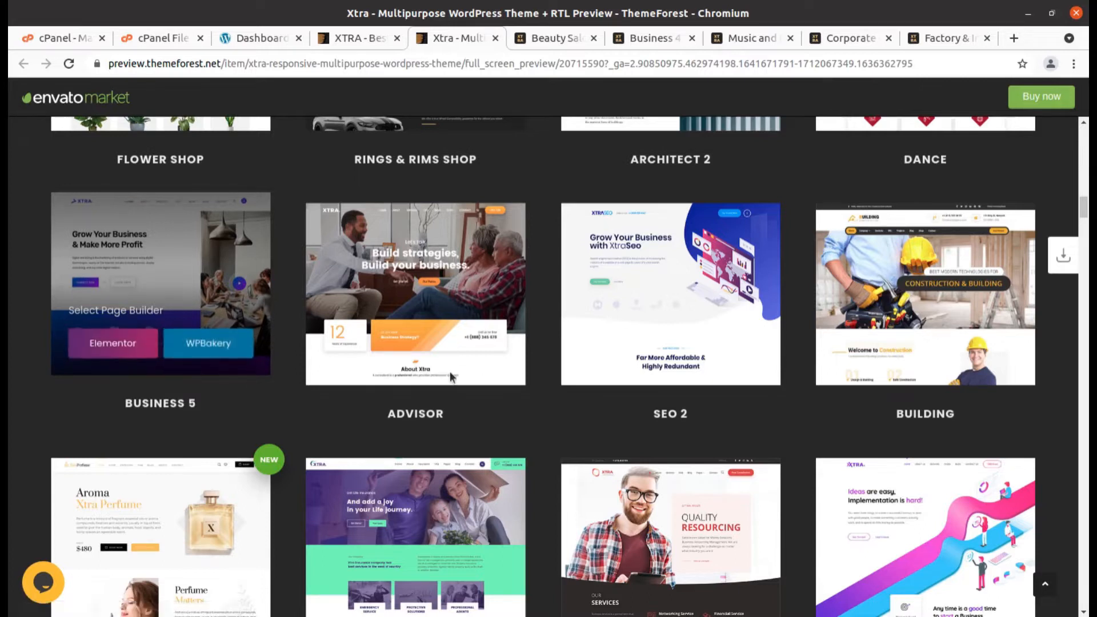
scroll(491, 381, down, 5)
scroll(488, 376, down, 6)
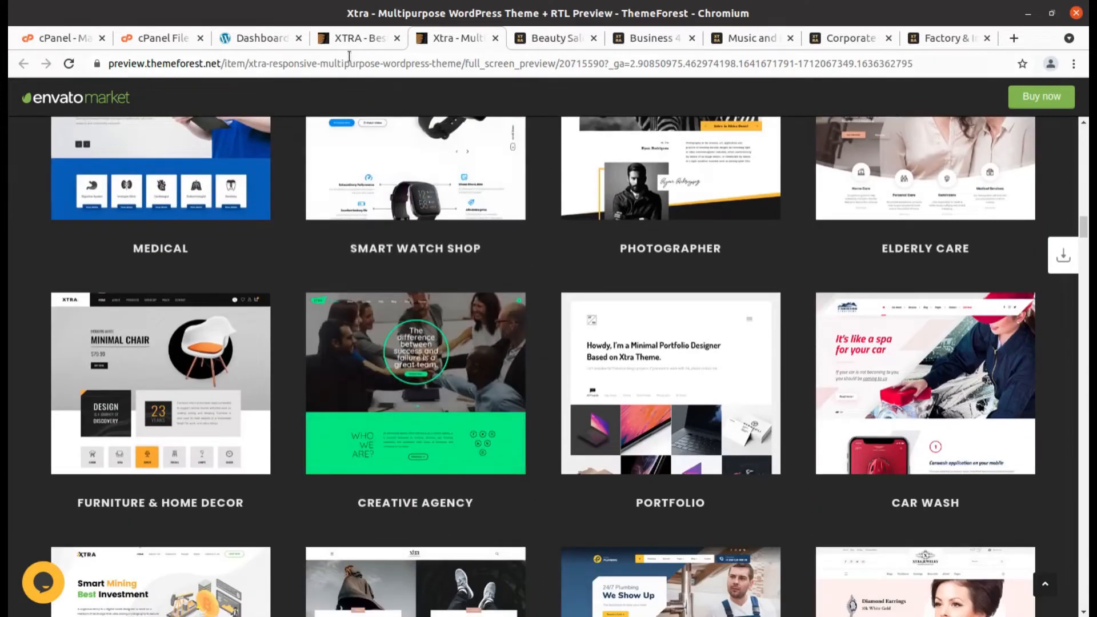
Examine the author name, Elite Author badge, published date and last update on the theme's ThemeForest item page.
click(350, 37)
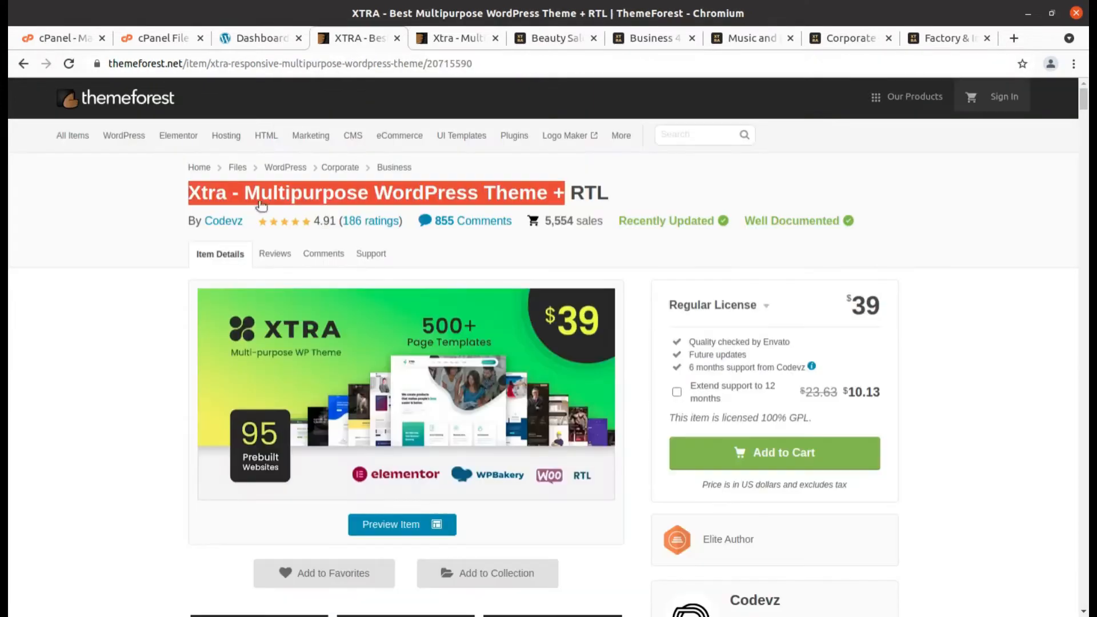
scroll(693, 453, down, 2)
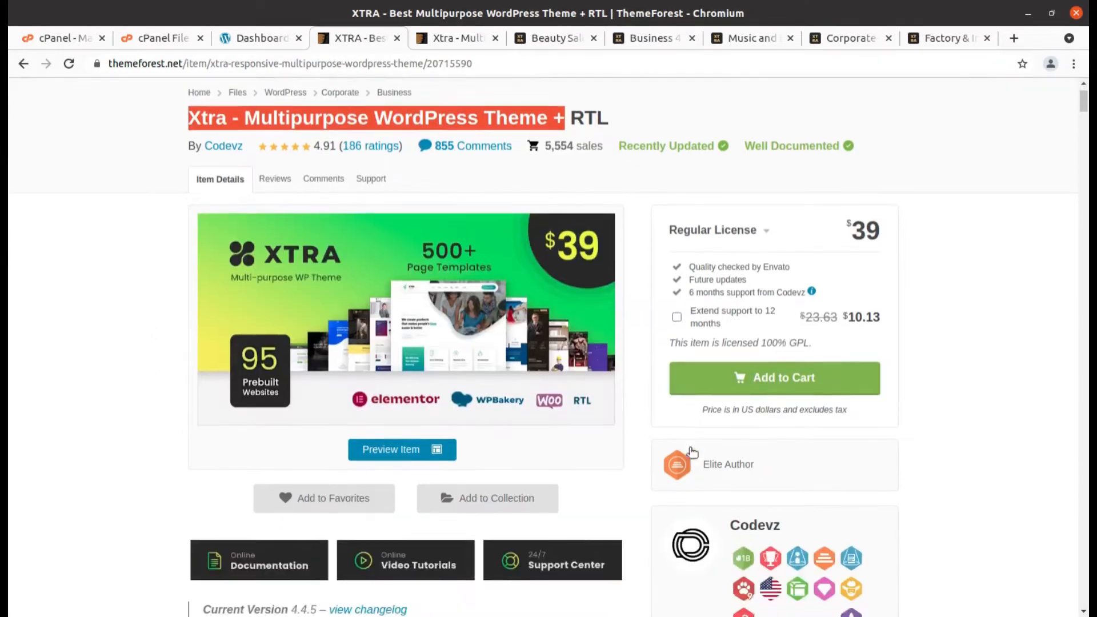
drag(792, 492, 725, 494)
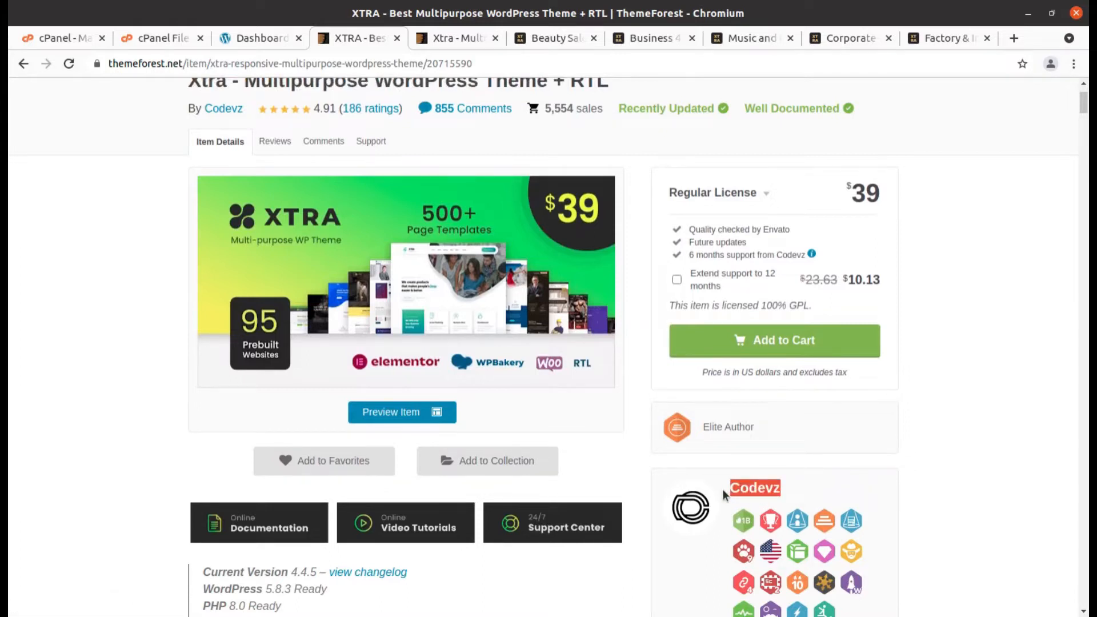
drag(766, 430, 697, 427)
scroll(798, 474, down, 6)
drag(815, 393, 761, 390)
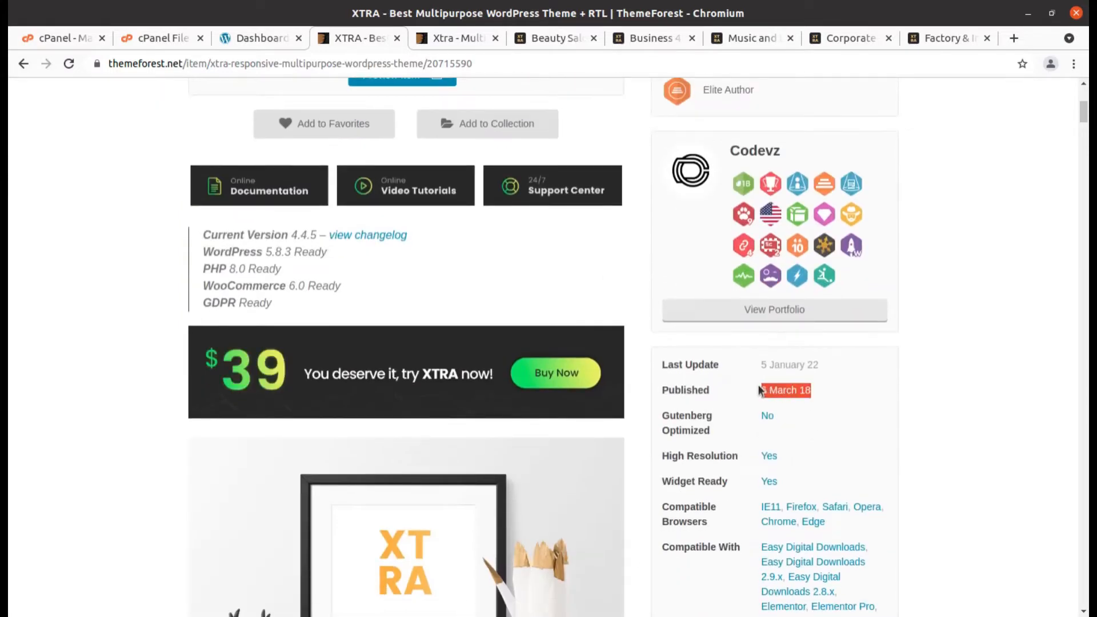
drag(826, 366, 762, 368)
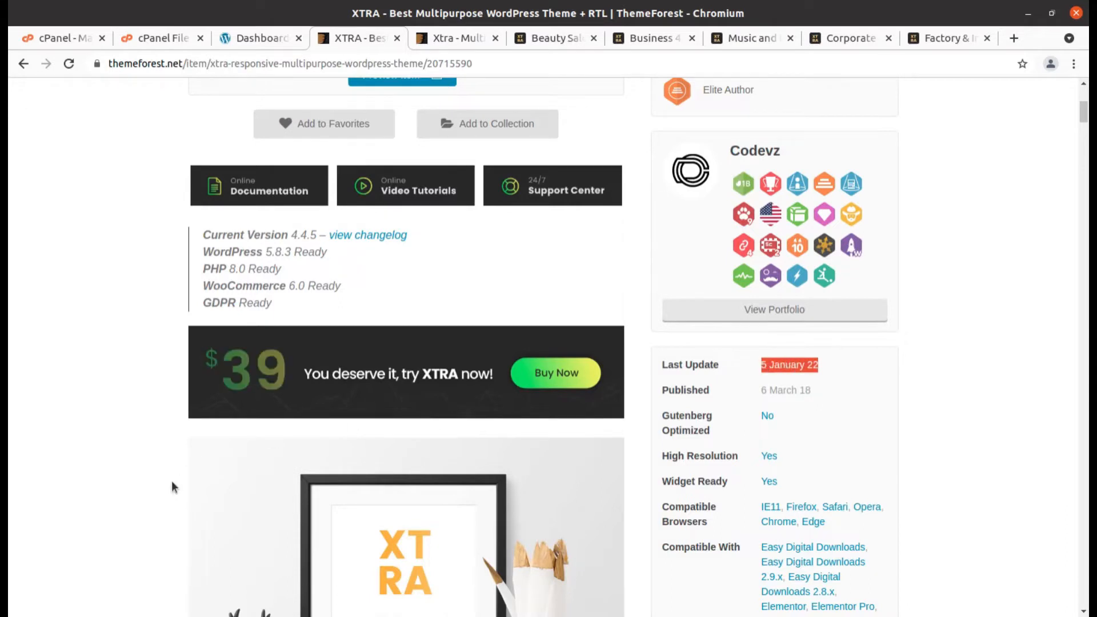
Examine the theme's compatible plugins and supported WordPress versions in the item attributes.
scroll(180, 490, down, 5)
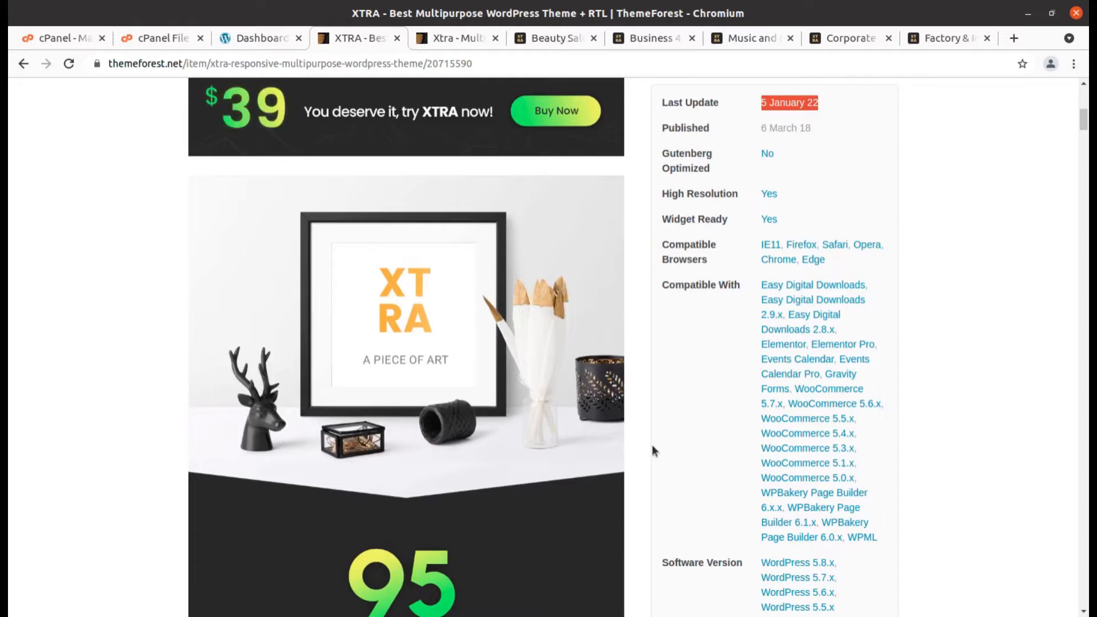
drag(919, 429, 762, 418)
scroll(986, 512, down, 3)
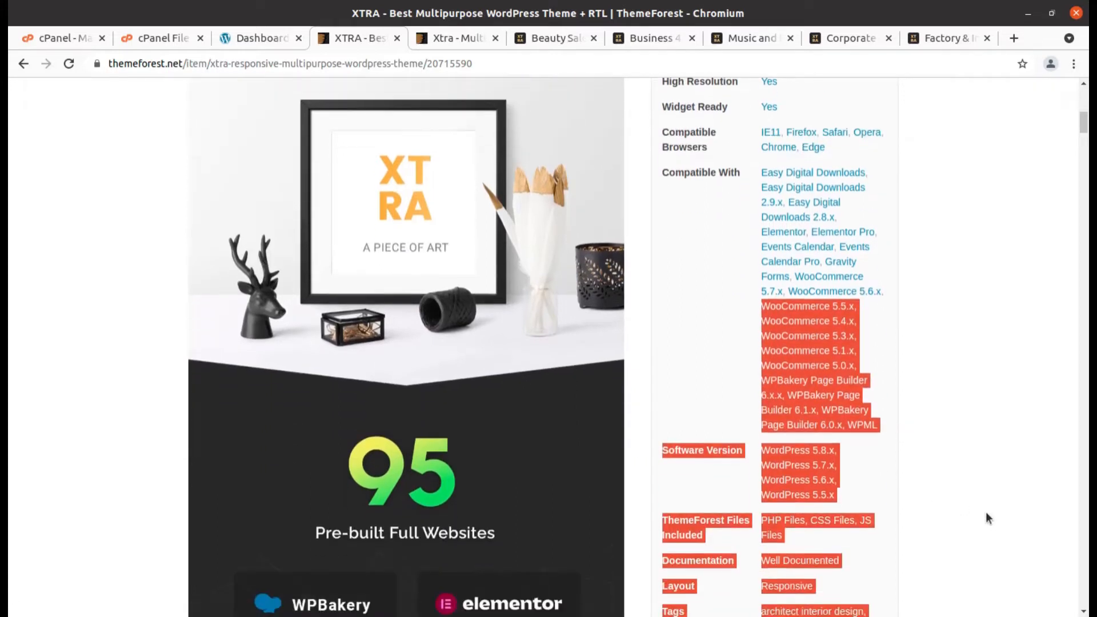
click(704, 410)
drag(838, 450, 760, 450)
scroll(809, 540, down, 1)
scroll(809, 539, down, 3)
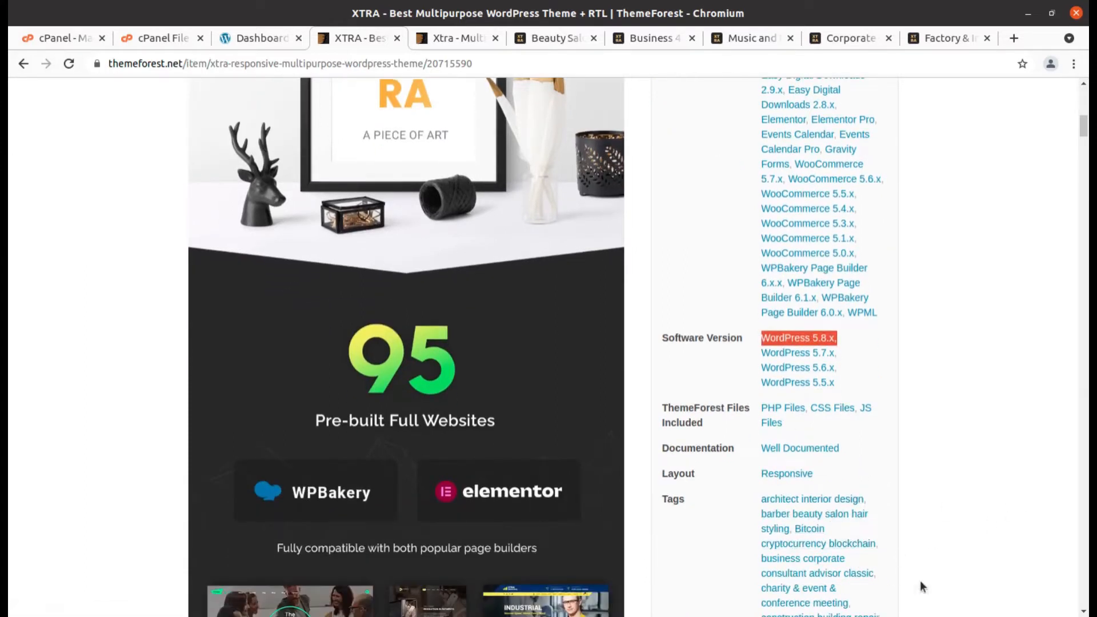
Read the item description's sections on page builders, prebuilt websites, the XTRA Wizard demo import and one-click theme and plugin updates.
scroll(920, 581, down, 3)
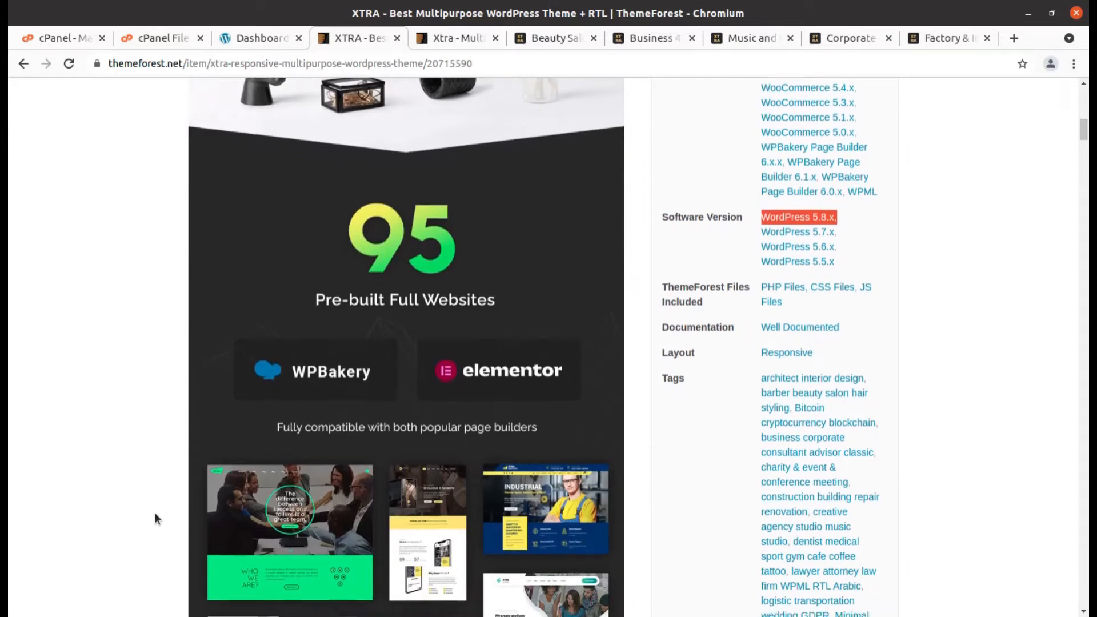
scroll(155, 513, down, 4)
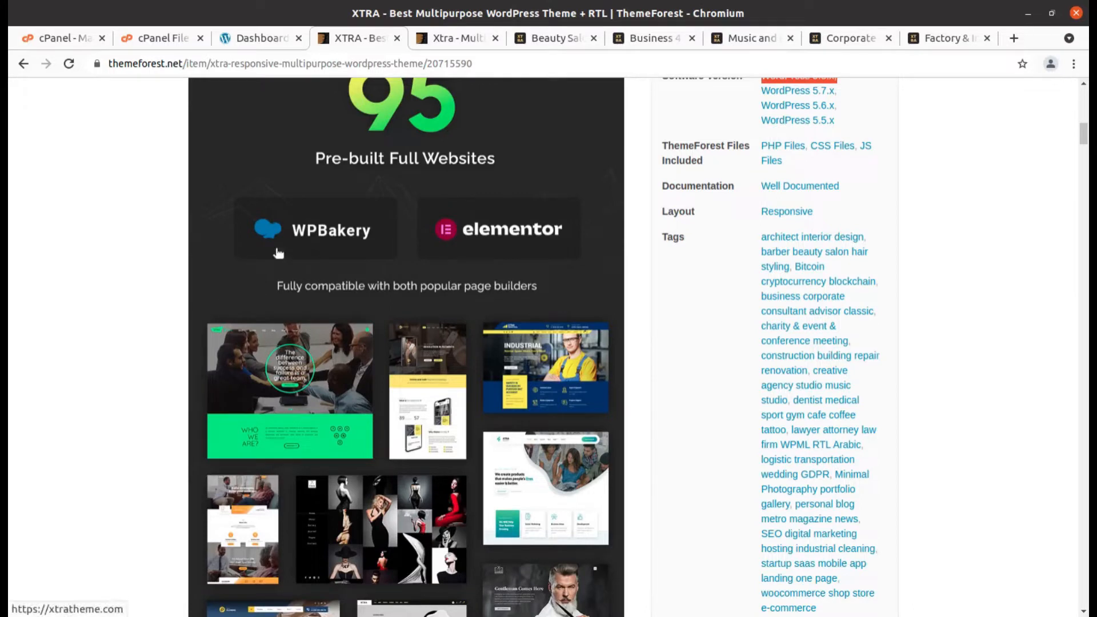
scroll(574, 248, down, 12)
scroll(583, 362, down, 18)
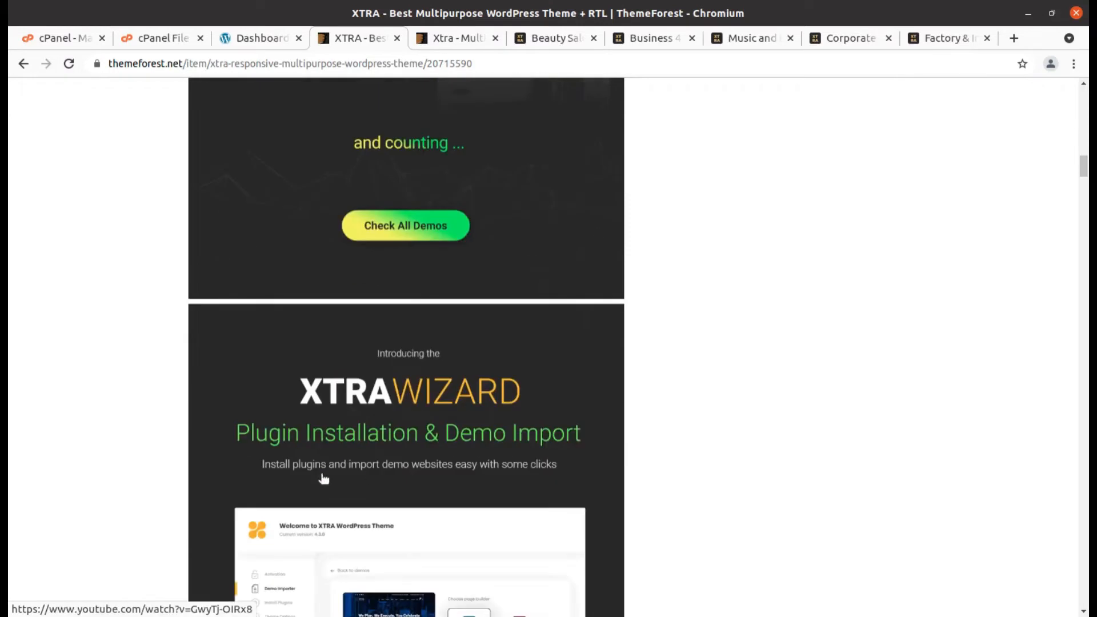
scroll(141, 483, down, 2)
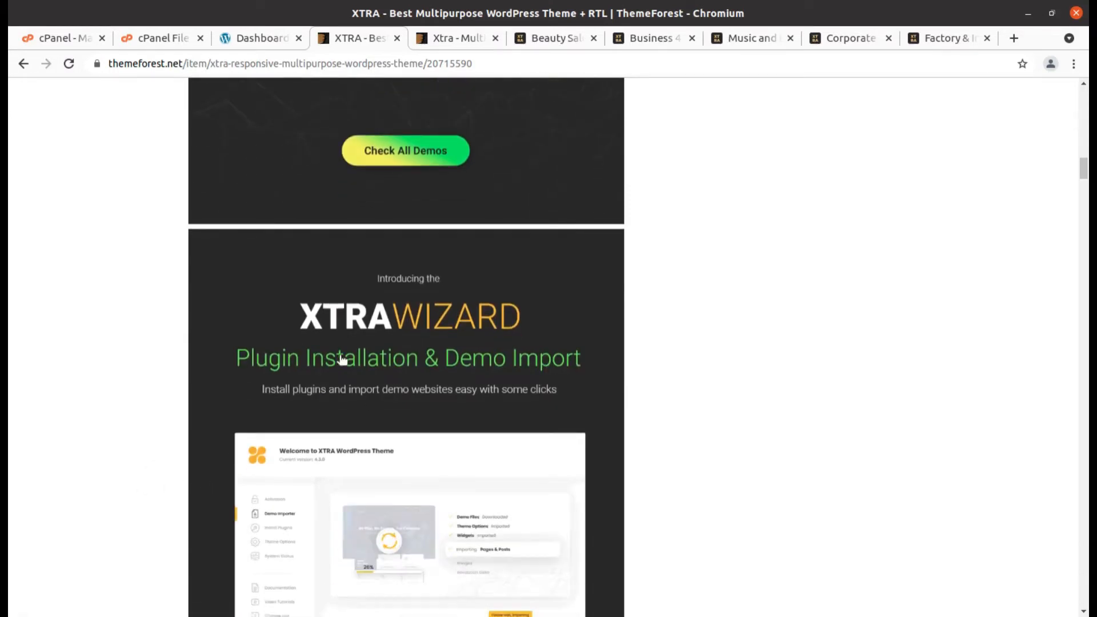
scroll(231, 246, down, 2)
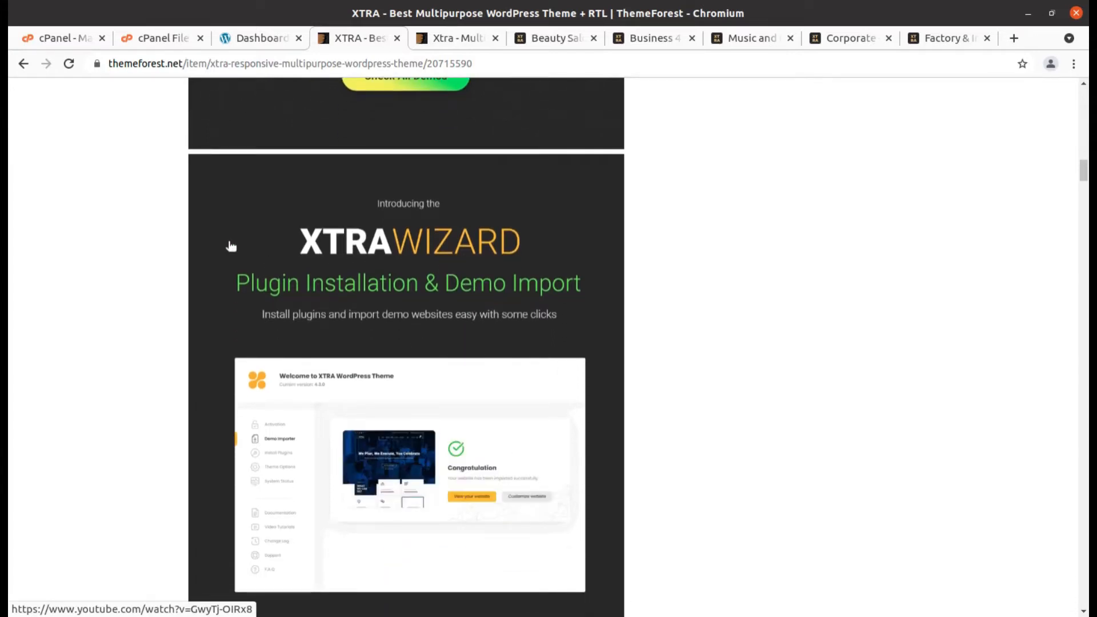
scroll(539, 313, down, 10)
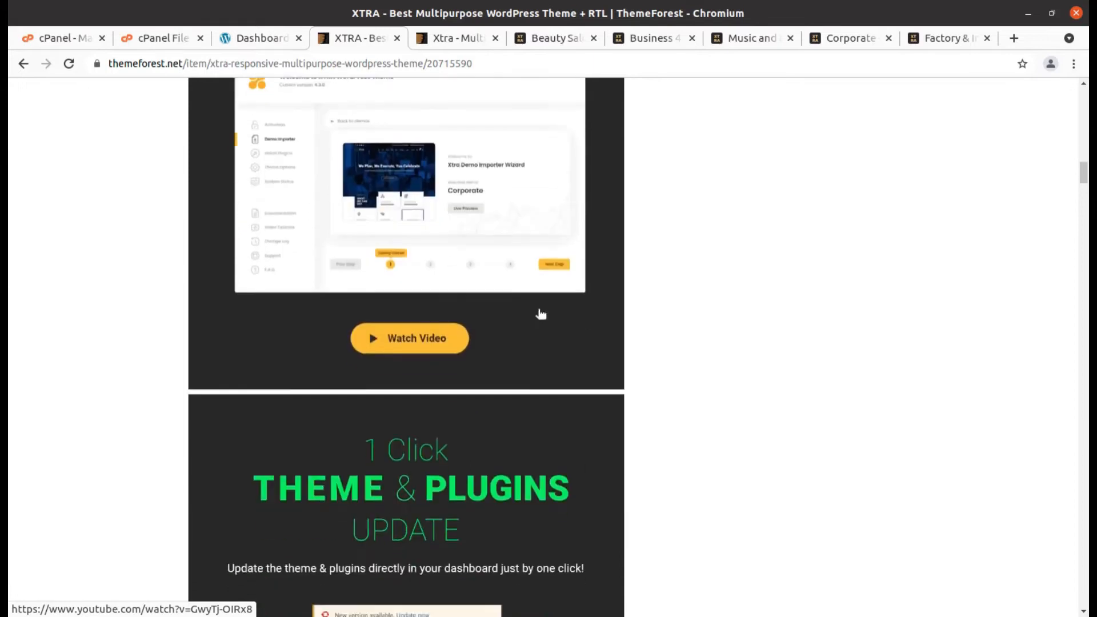
scroll(539, 314, down, 5)
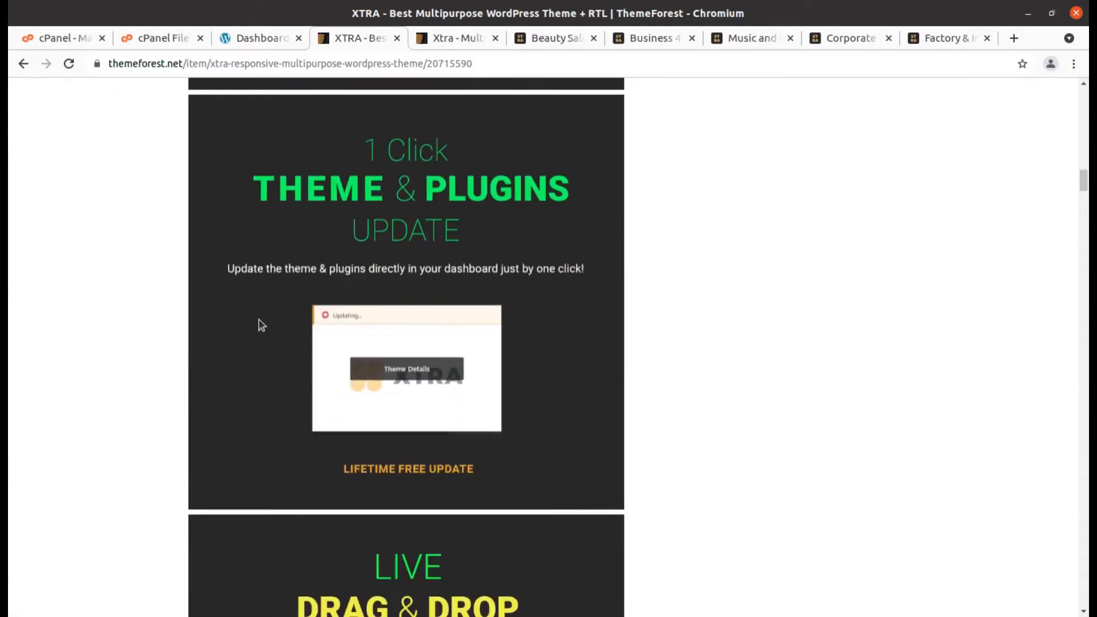
Browse further through the Xtra theme preview's demo gallery, from Creative Agency 2 and Logistic down to Gardening, Fast Food and Parallax.
click(454, 38)
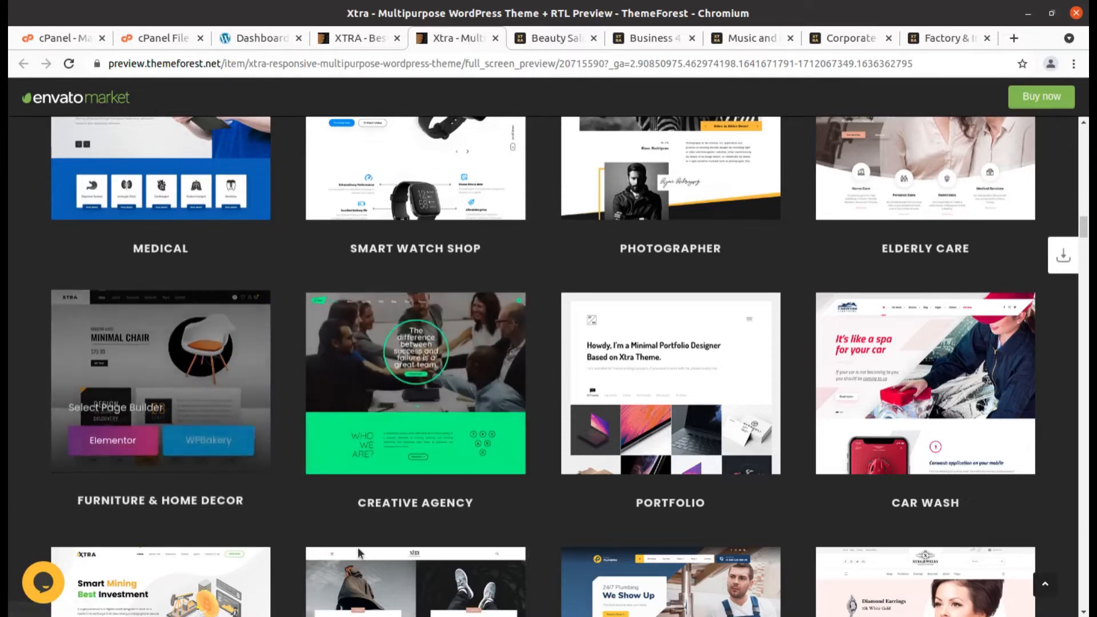
scroll(489, 535, down, 4)
scroll(489, 535, down, 10)
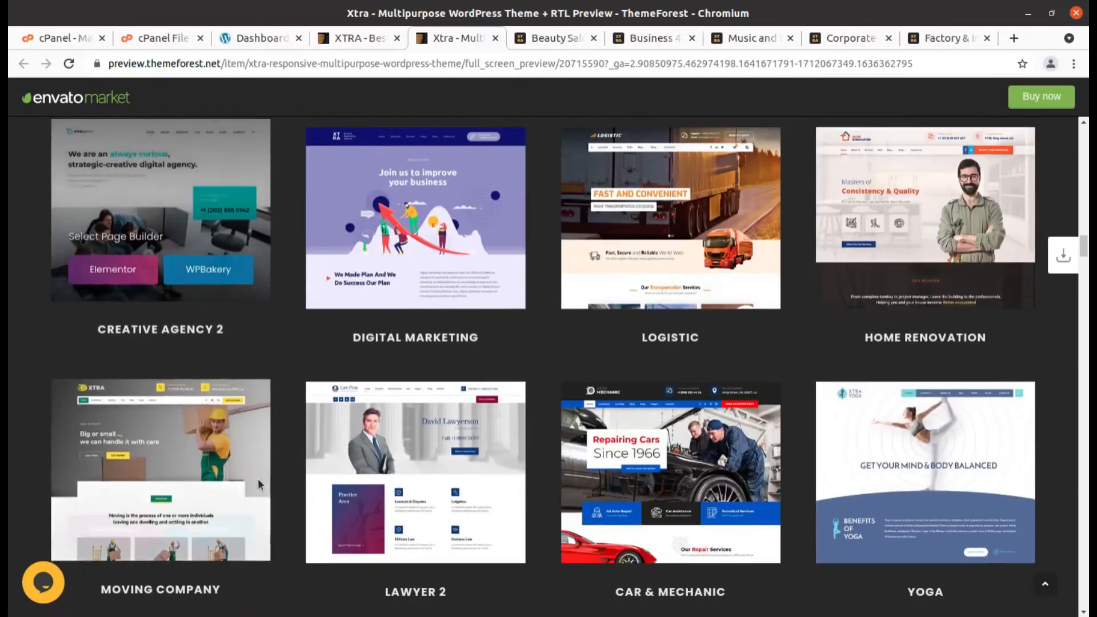
scroll(258, 484, down, 2)
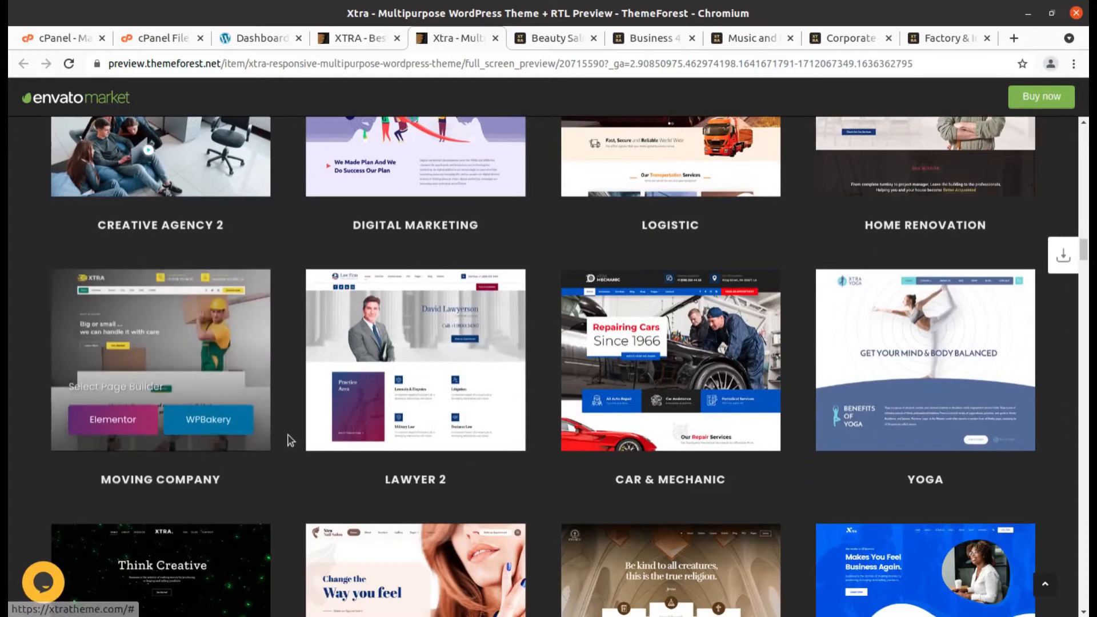
scroll(288, 439, down, 5)
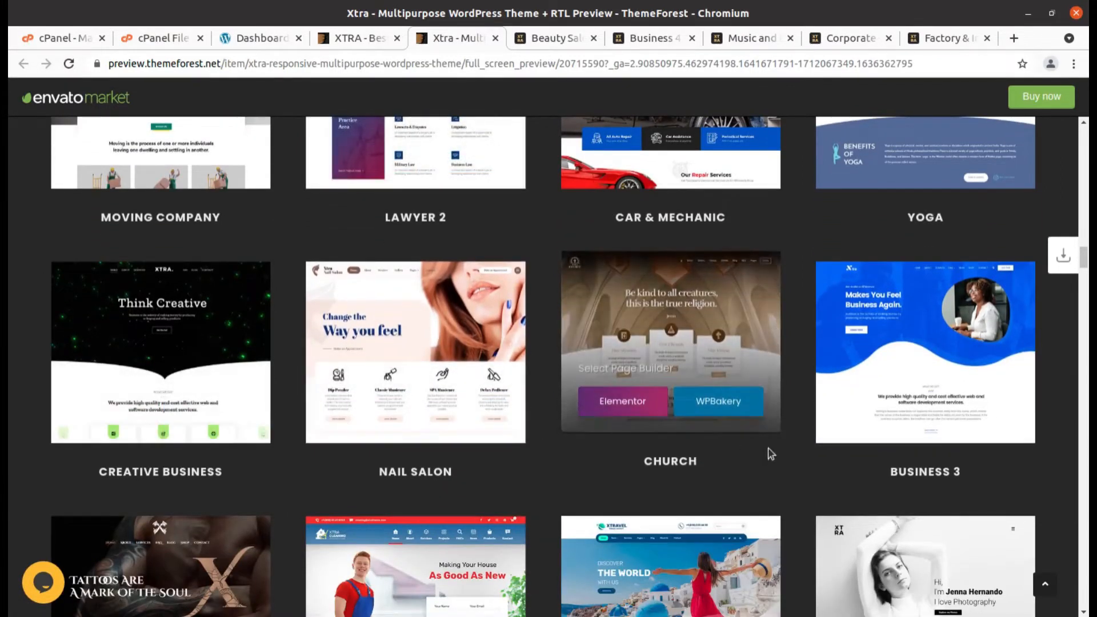
scroll(800, 457, down, 3)
scroll(819, 454, down, 7)
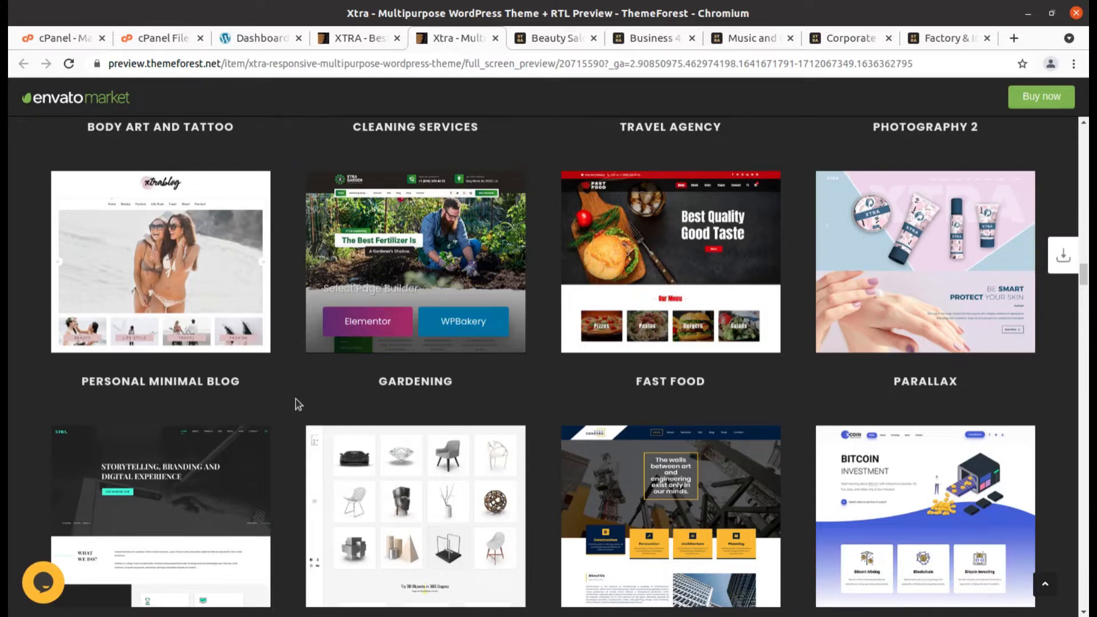
scroll(296, 399, up, 10)
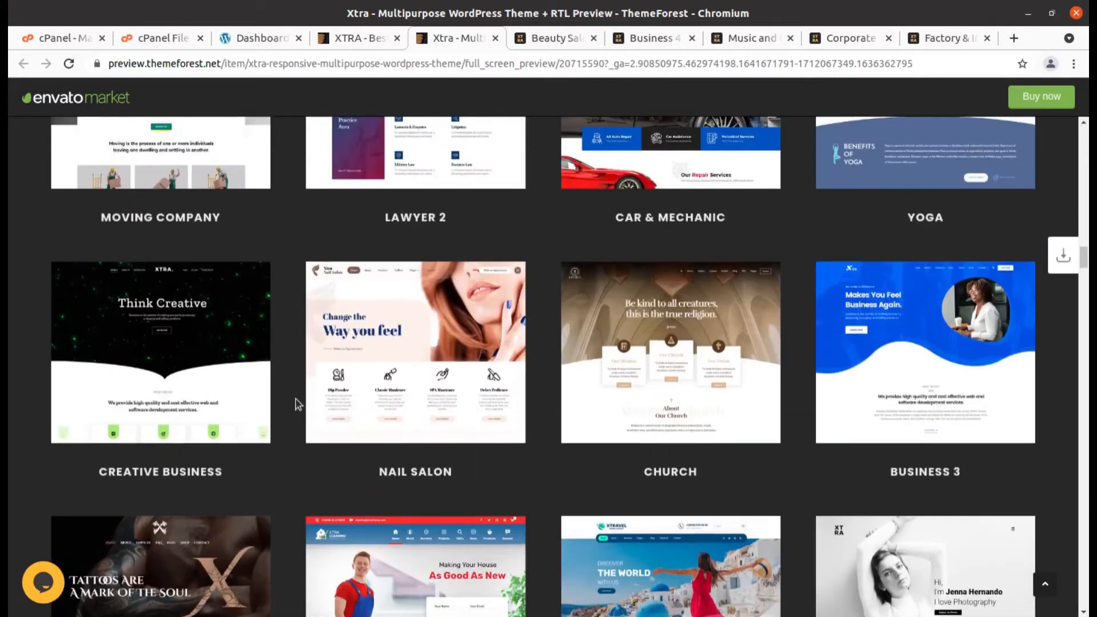
scroll(296, 399, up, 5)
Open the form for uploading a new theme on the WordPress site's Add Themes page.
click(276, 37)
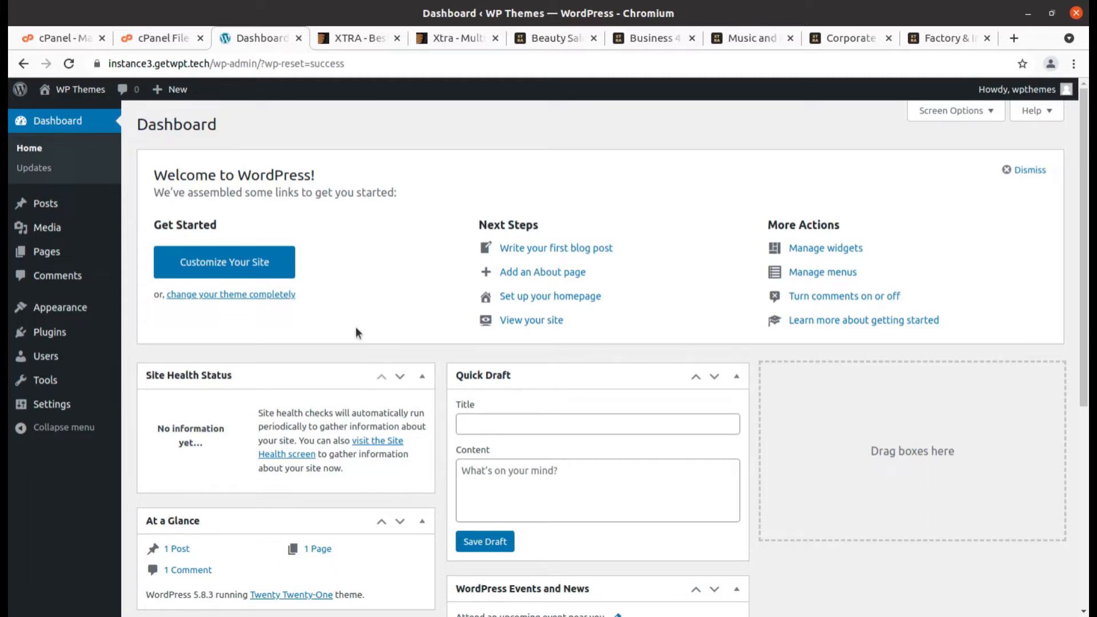
mouse_move(73, 308)
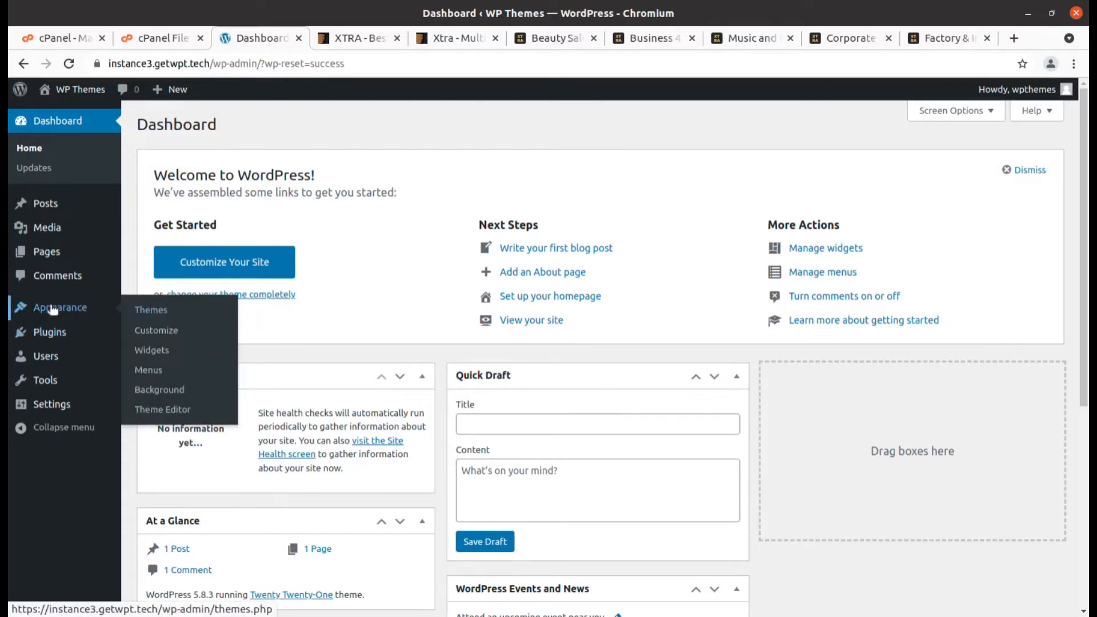
click(155, 312)
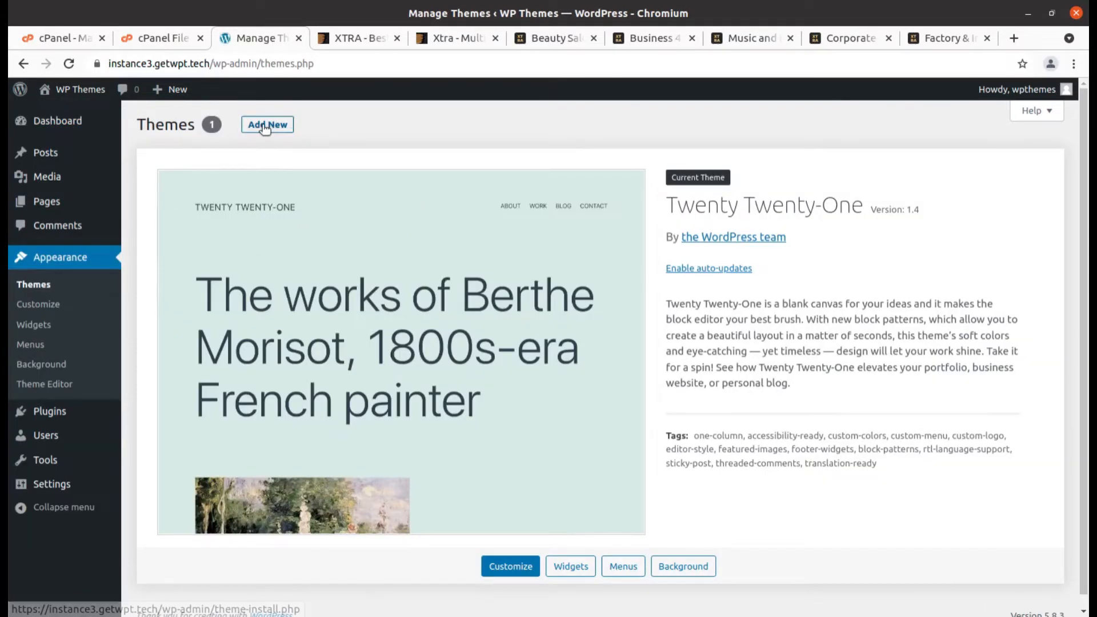
click(267, 127)
click(270, 127)
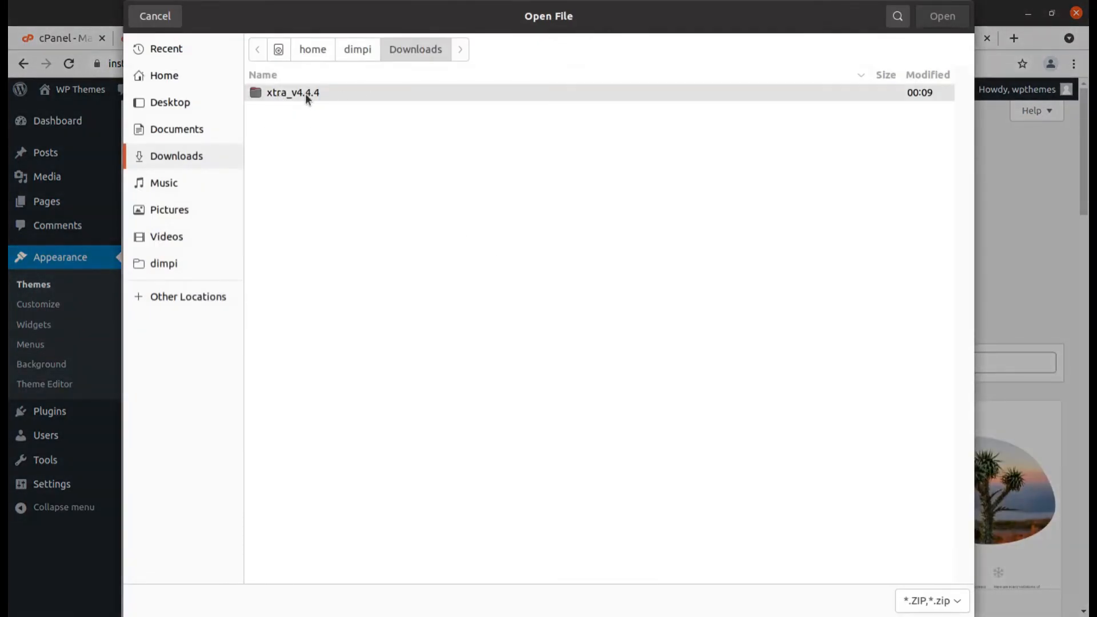
Choose xtra.zip from the xtra_v4.4.4 folder in Downloads and install it as a theme.
double_click(307, 97)
click(289, 112)
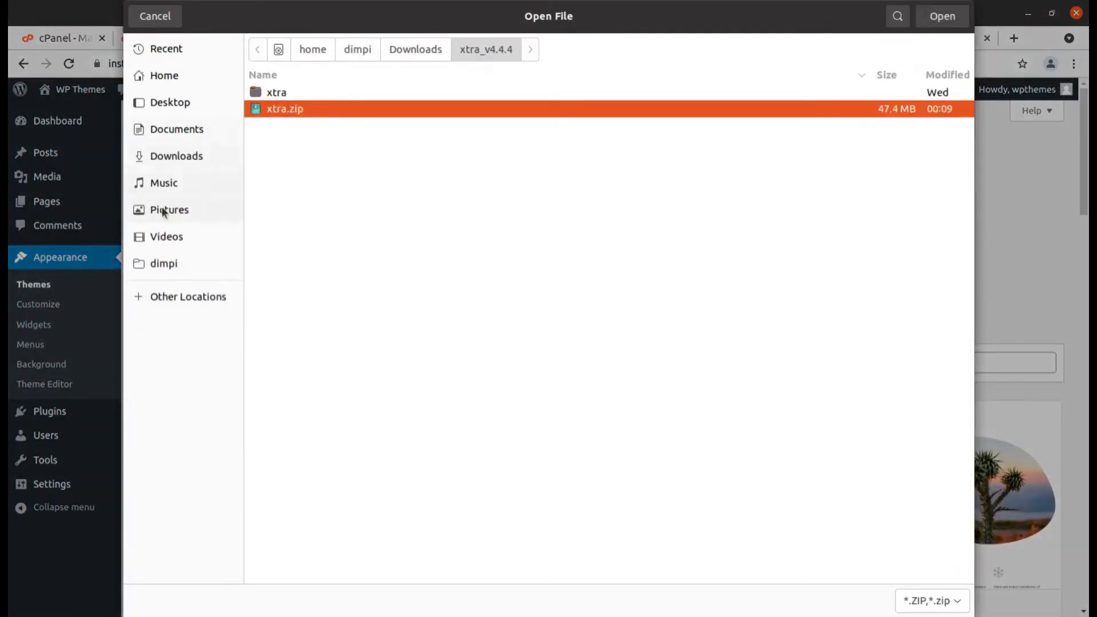
click(940, 21)
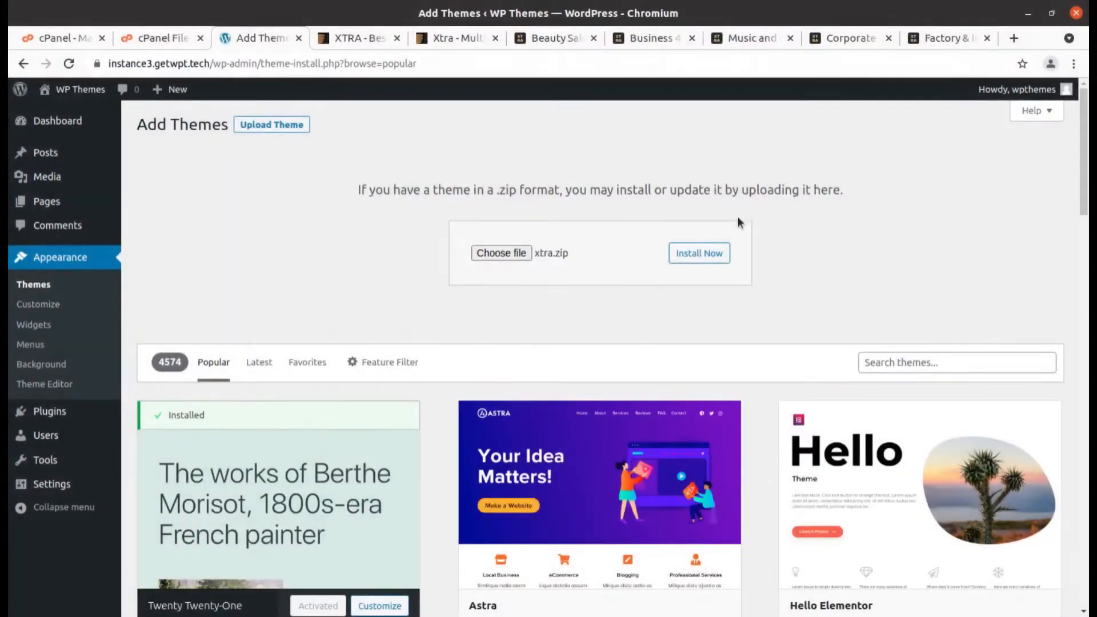
click(702, 260)
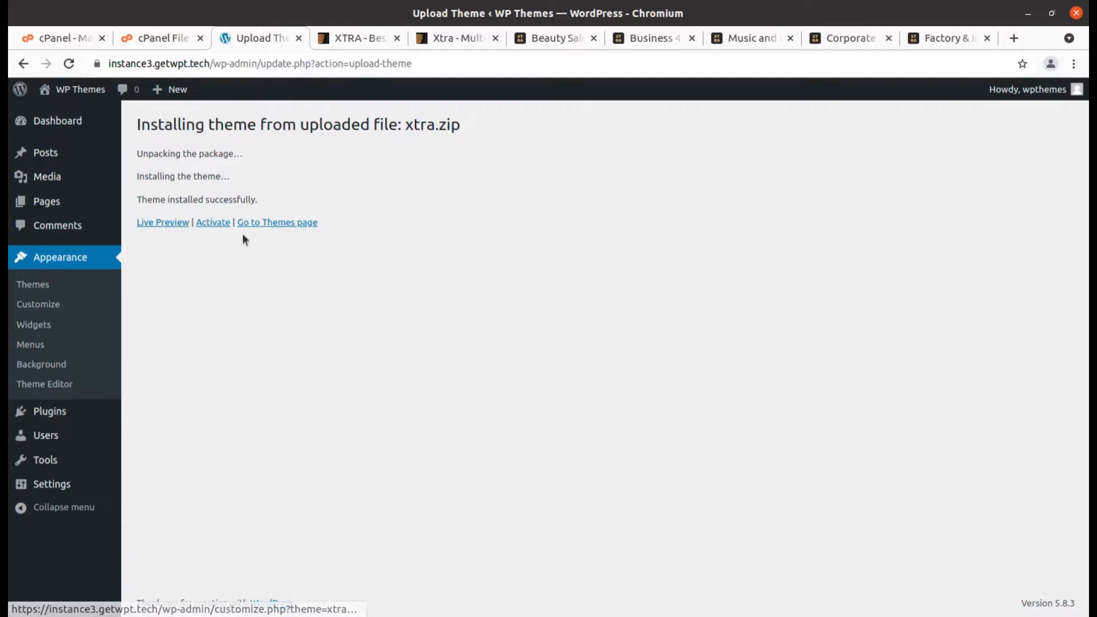
Open the XTRA theme's details from the installed themes and activate it.
click(267, 226)
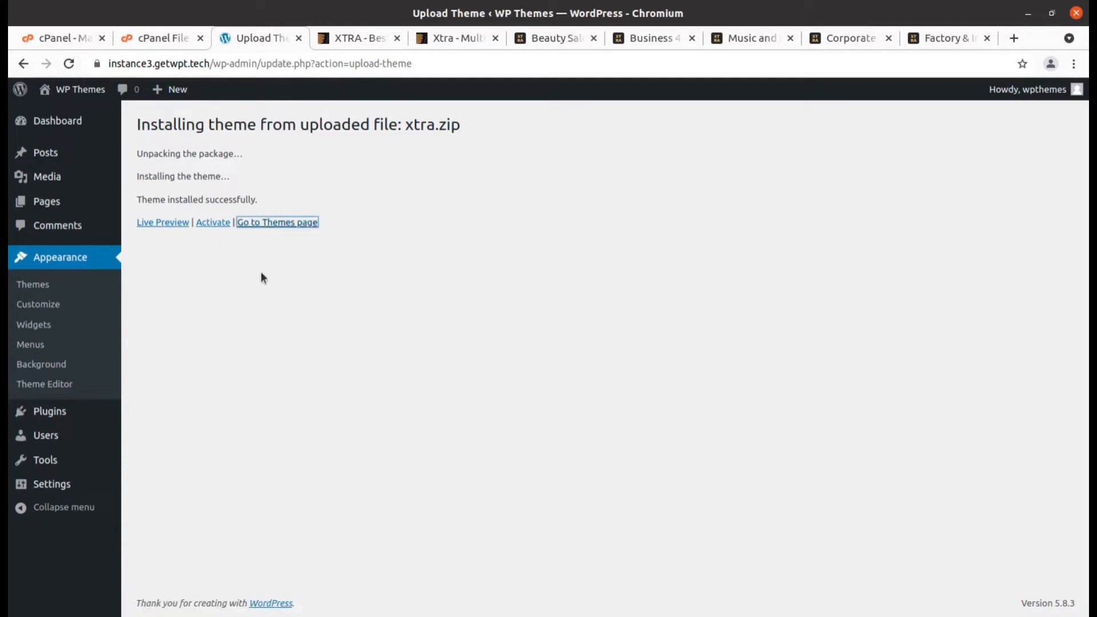
click(263, 224)
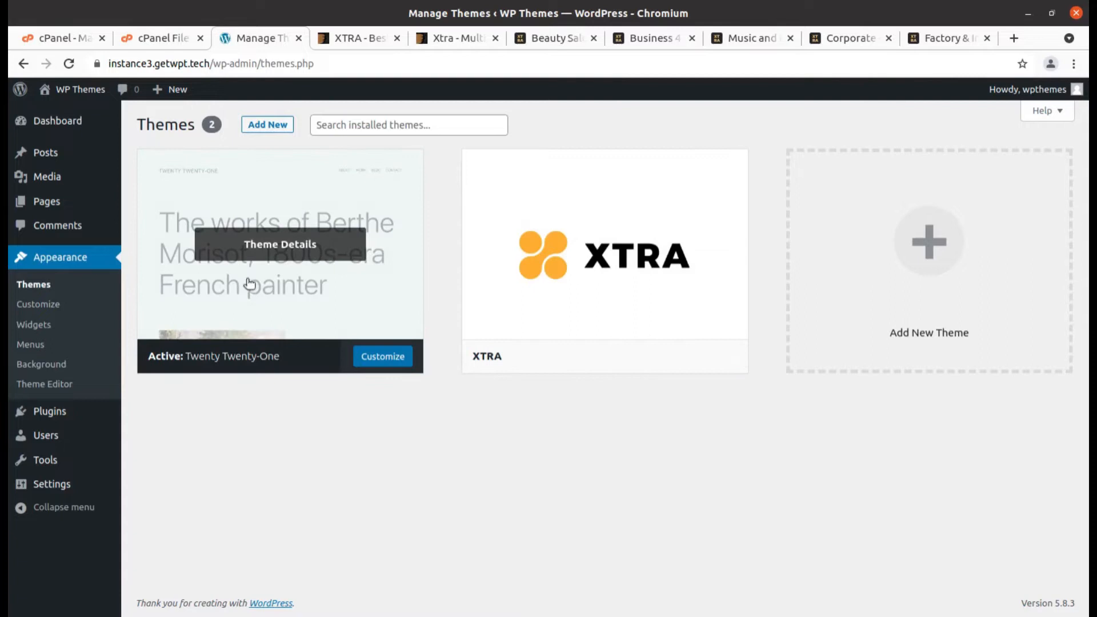
click(575, 254)
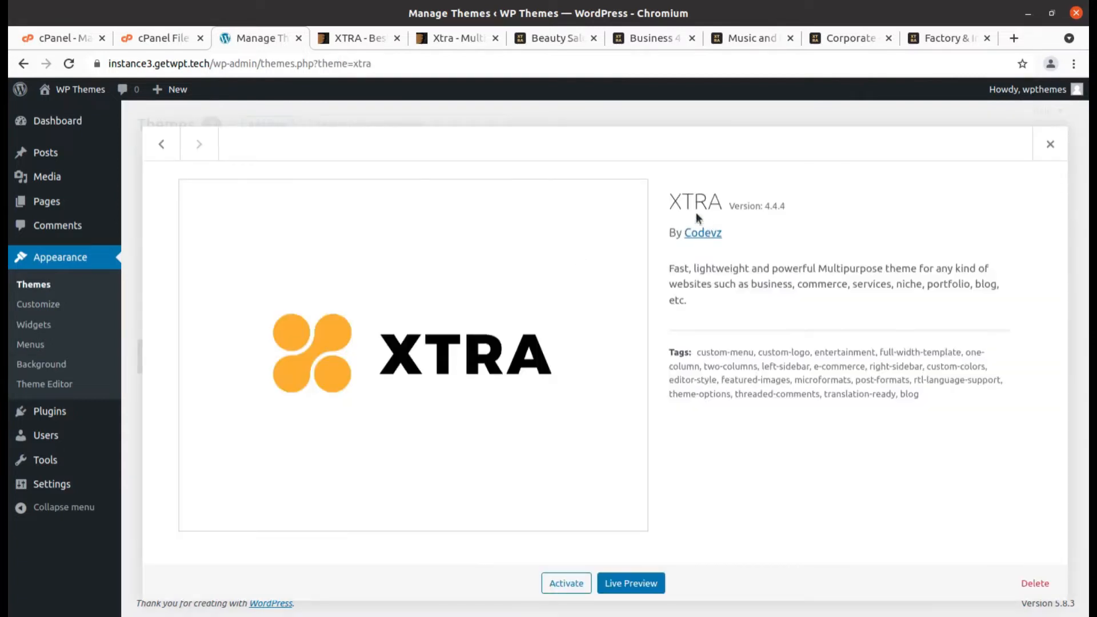
drag(678, 201, 788, 202)
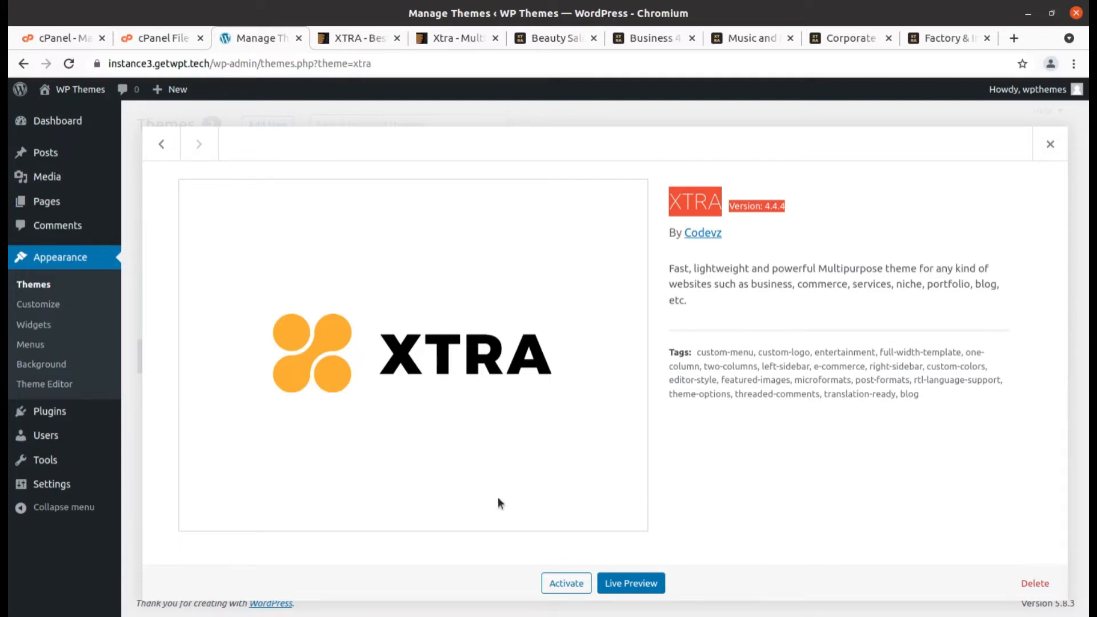
click(559, 582)
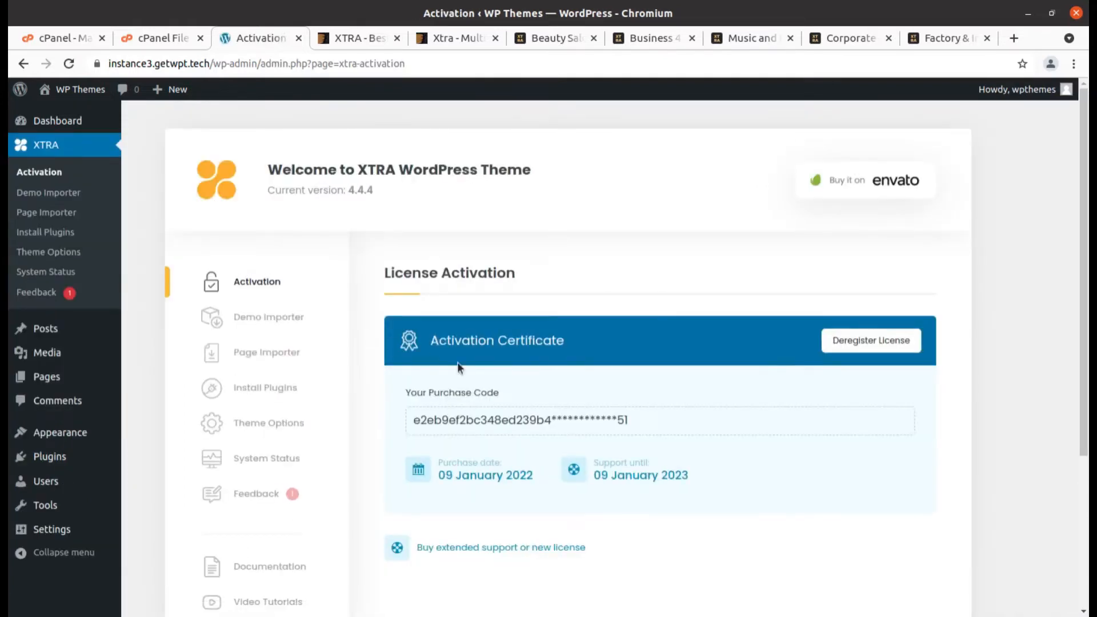
Review the XTRA License Activation page and the theme's sections, from Demo Importer and Page Importer to Support and F.A.Q.
scroll(492, 369, down, 4)
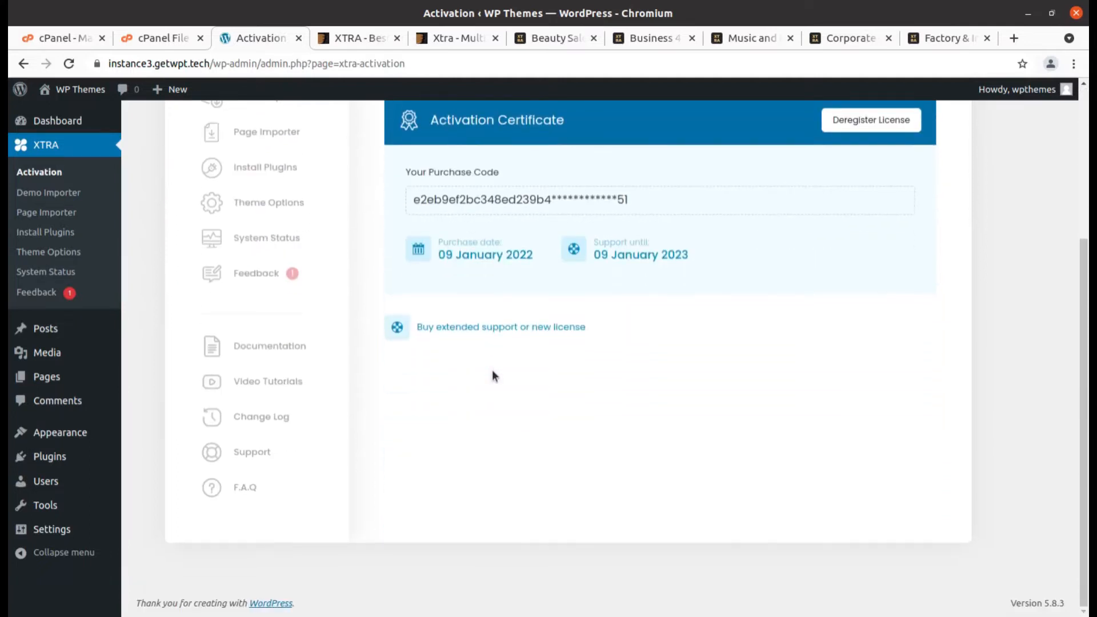
scroll(493, 371, up, 4)
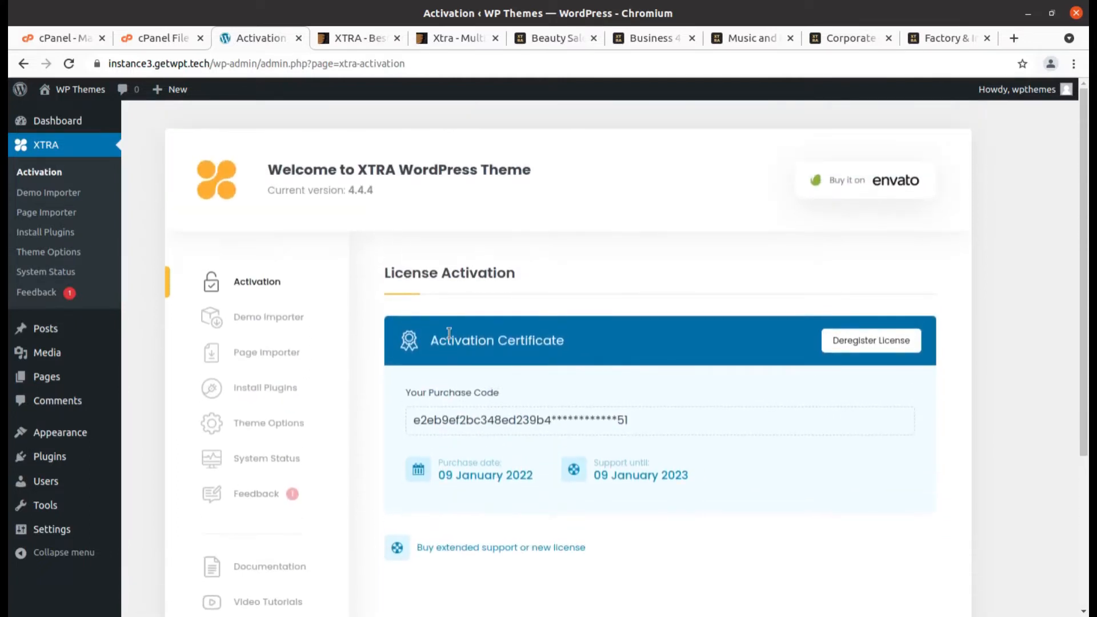
scroll(449, 333, down, 2)
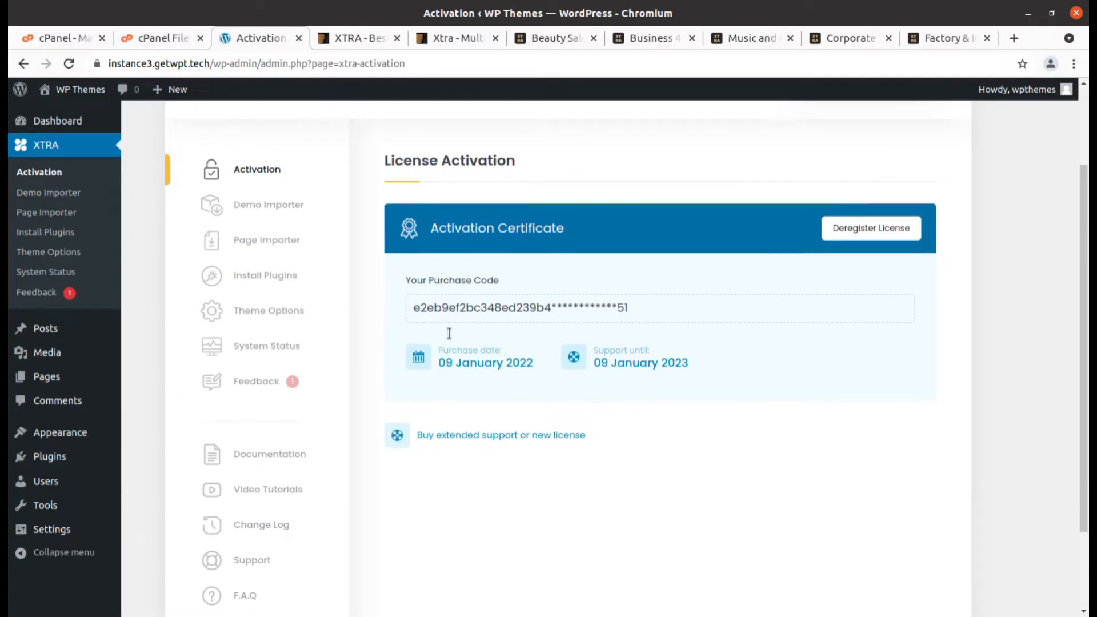
scroll(449, 333, down, 2)
scroll(454, 355, up, 4)
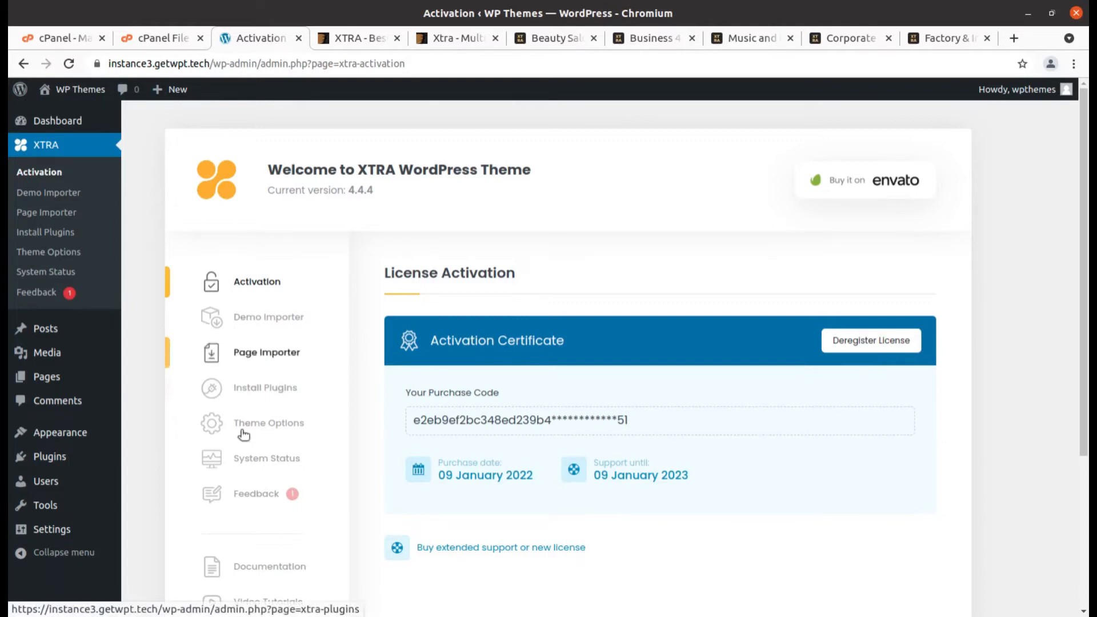
scroll(243, 448, down, 4)
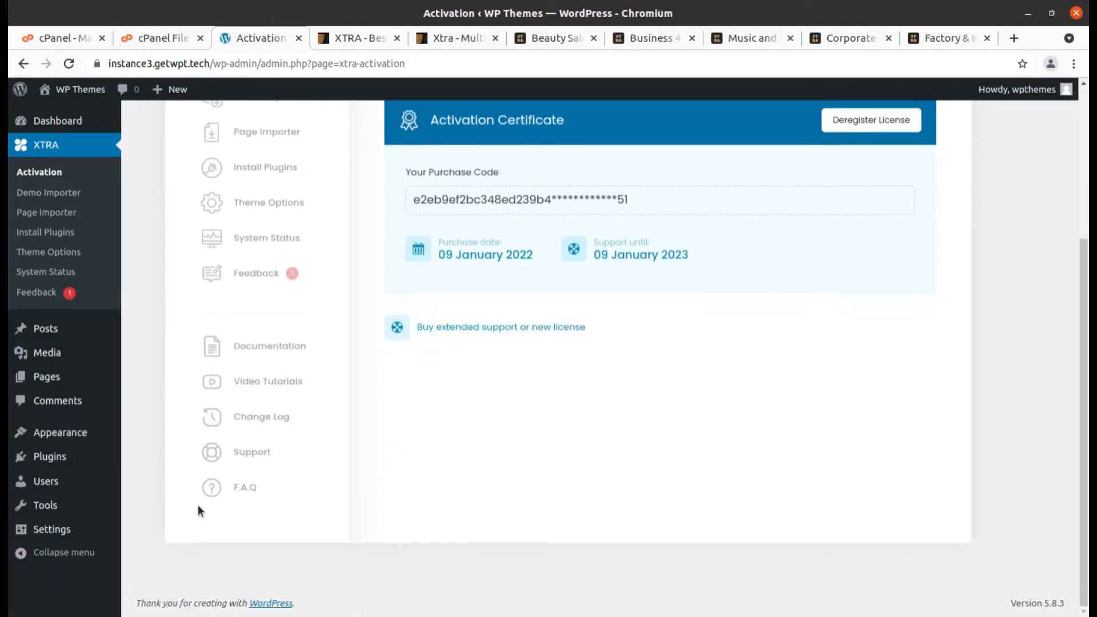
scroll(264, 494, up, 3)
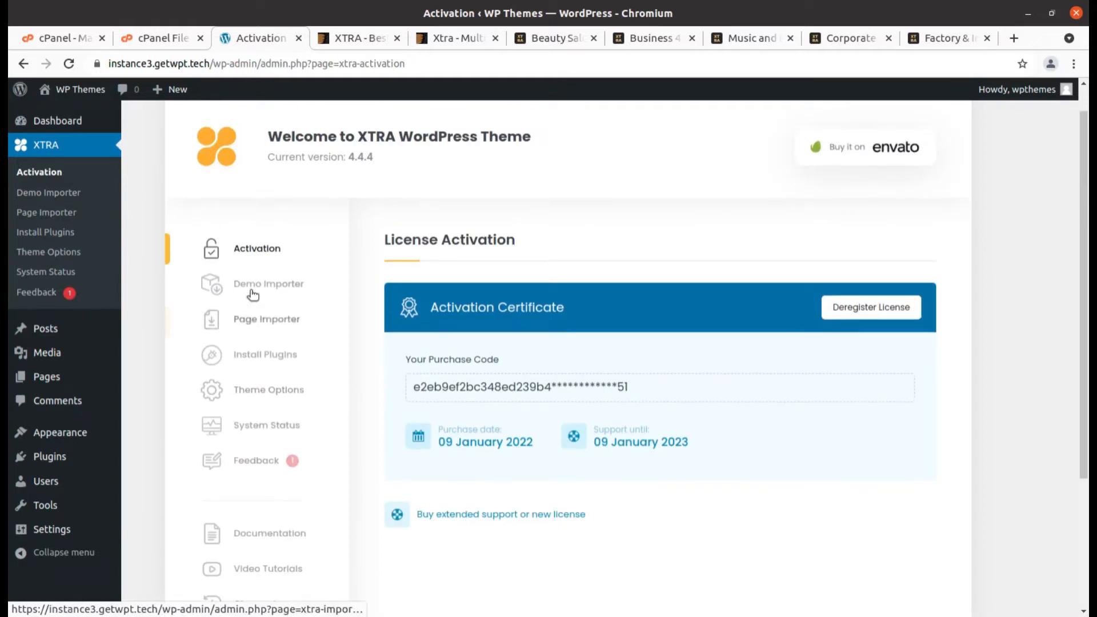
Open the XTRA Demo Importer and browse its demos from Factory 2 down to Digital Marketing, Business Classic and Charity, returning to the first row.
click(279, 286)
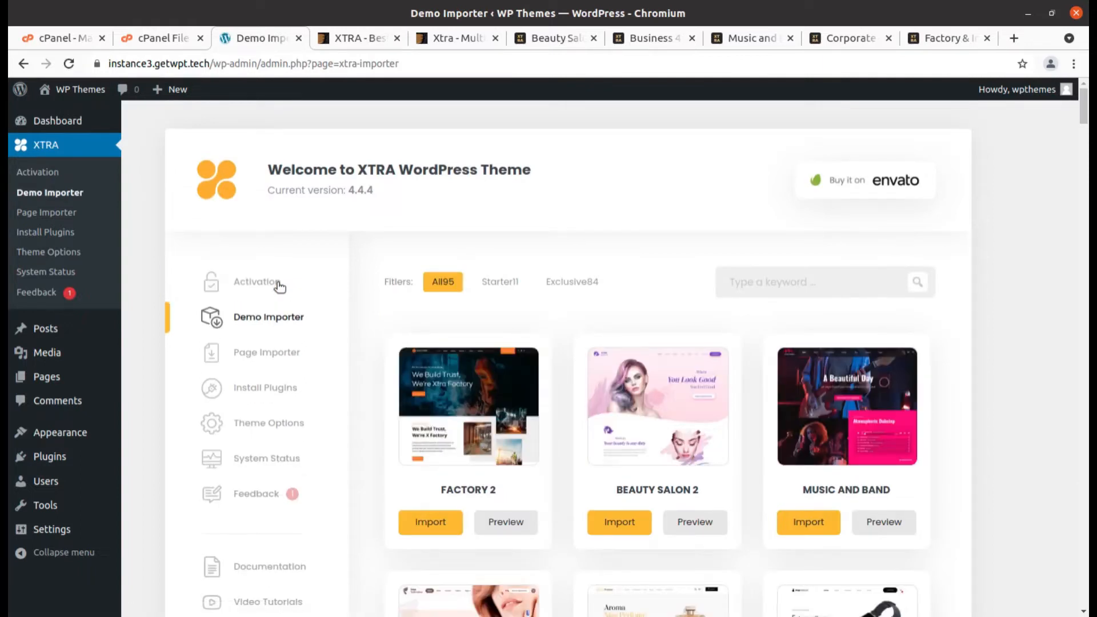
scroll(408, 489, down, 4)
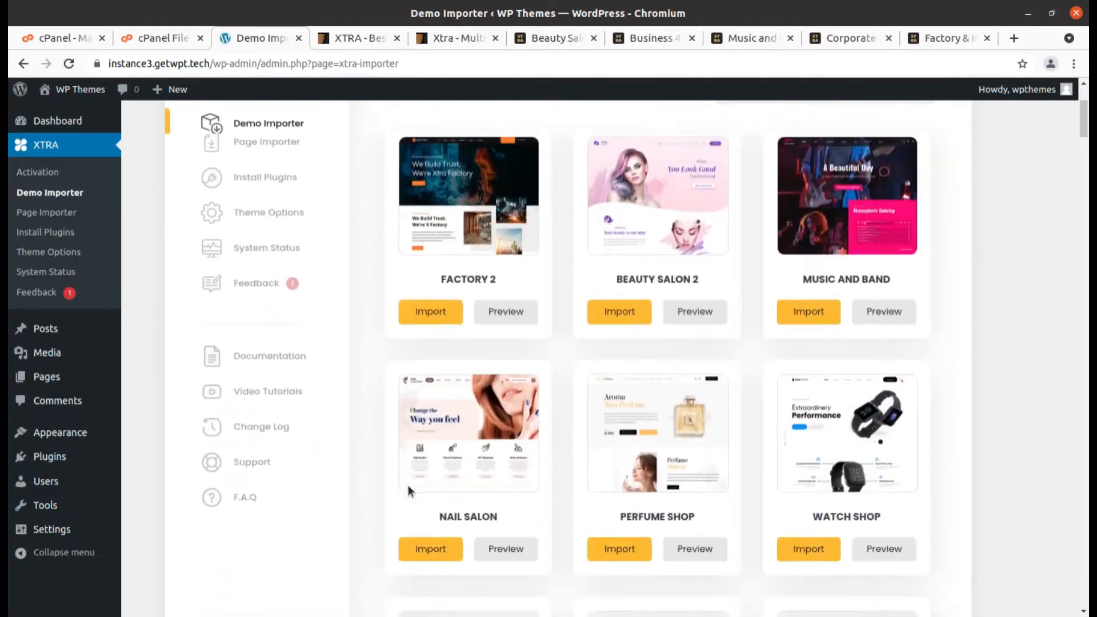
scroll(408, 488, down, 7)
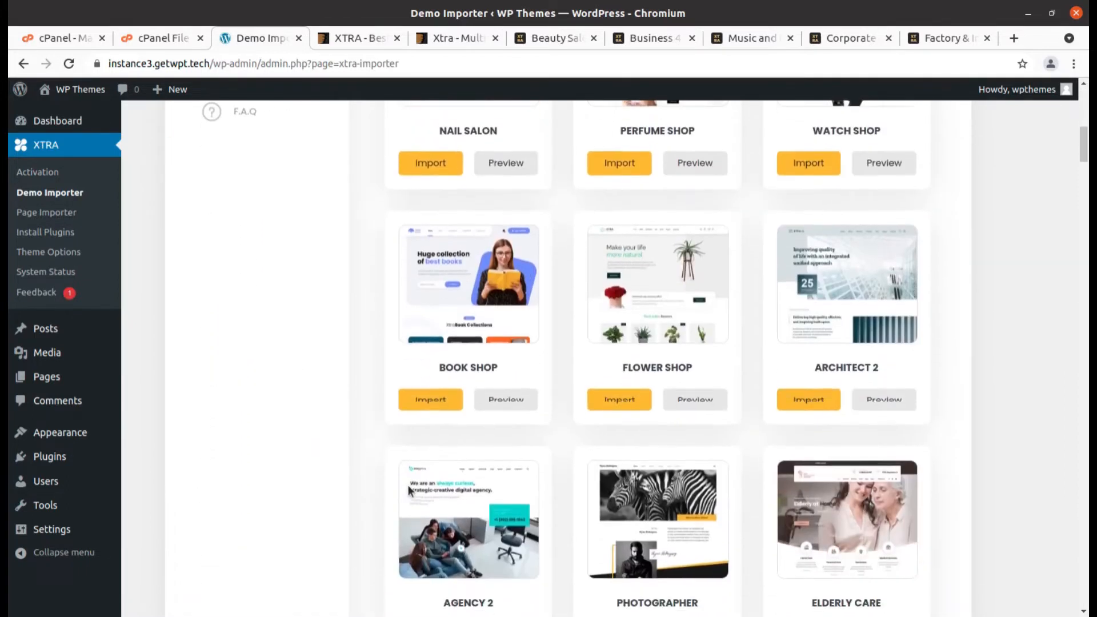
scroll(410, 489, down, 4)
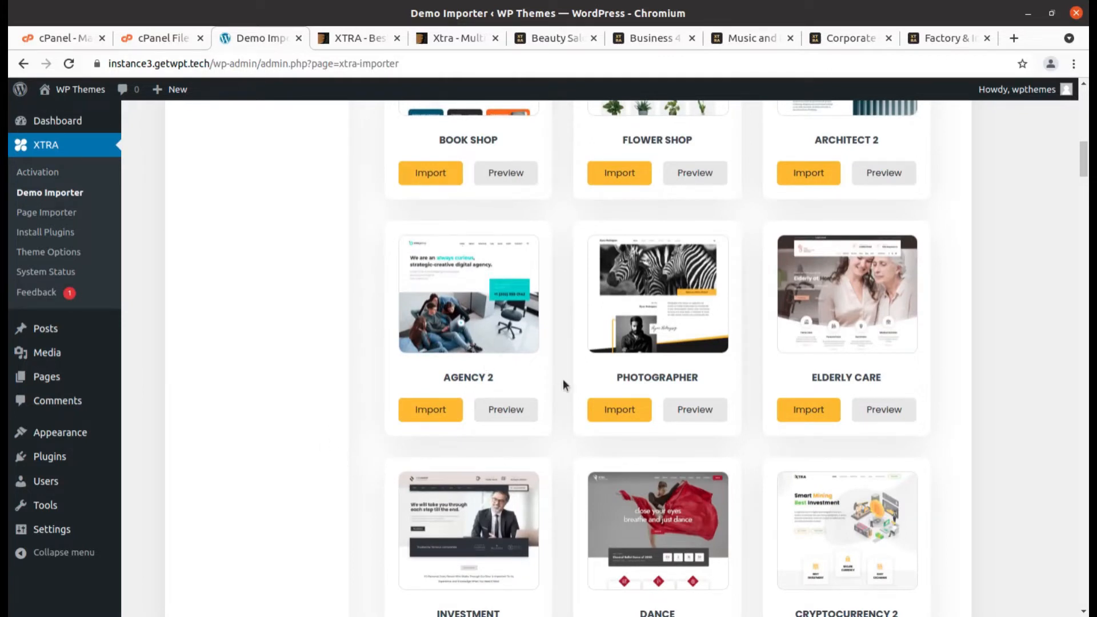
scroll(563, 379, down, 3)
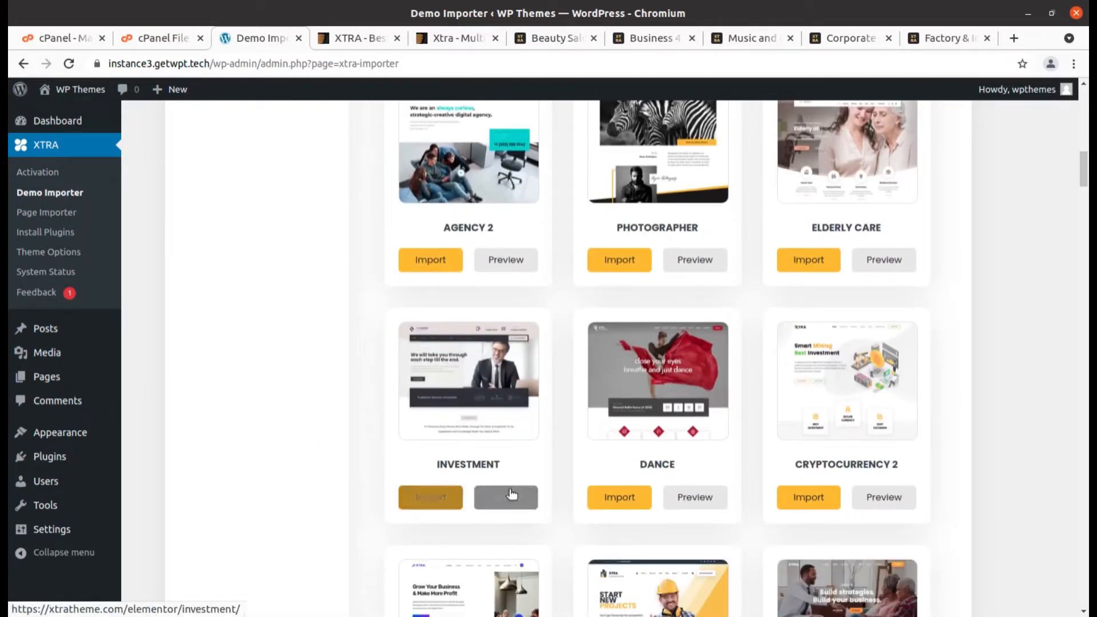
scroll(766, 485, down, 8)
scroll(766, 485, down, 5)
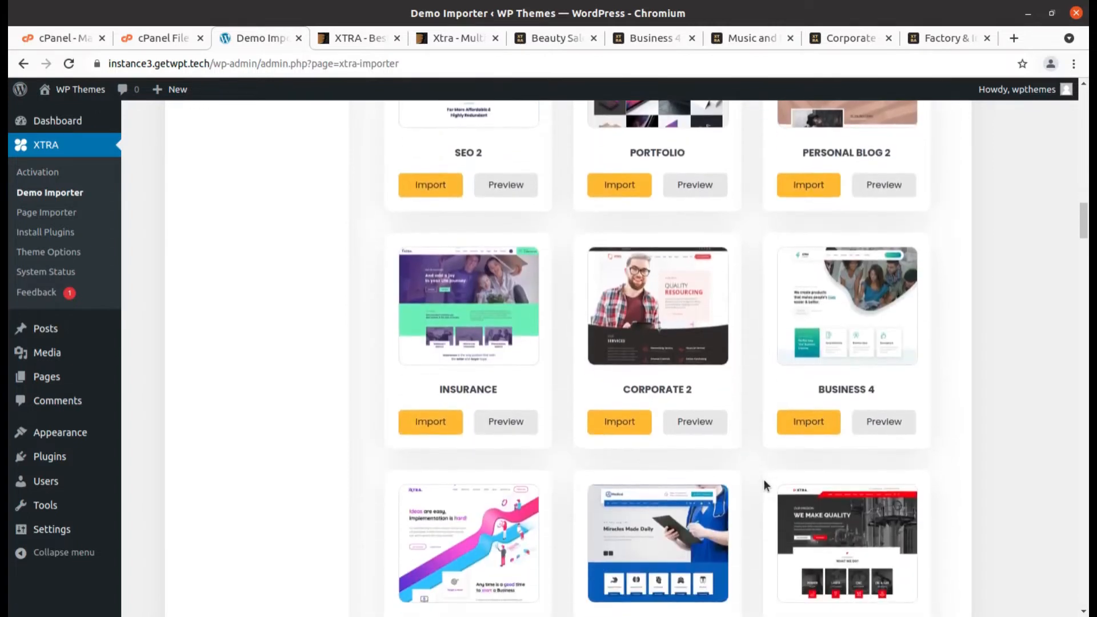
scroll(766, 485, down, 8)
scroll(765, 485, down, 4)
scroll(334, 444, down, 3)
scroll(335, 444, down, 10)
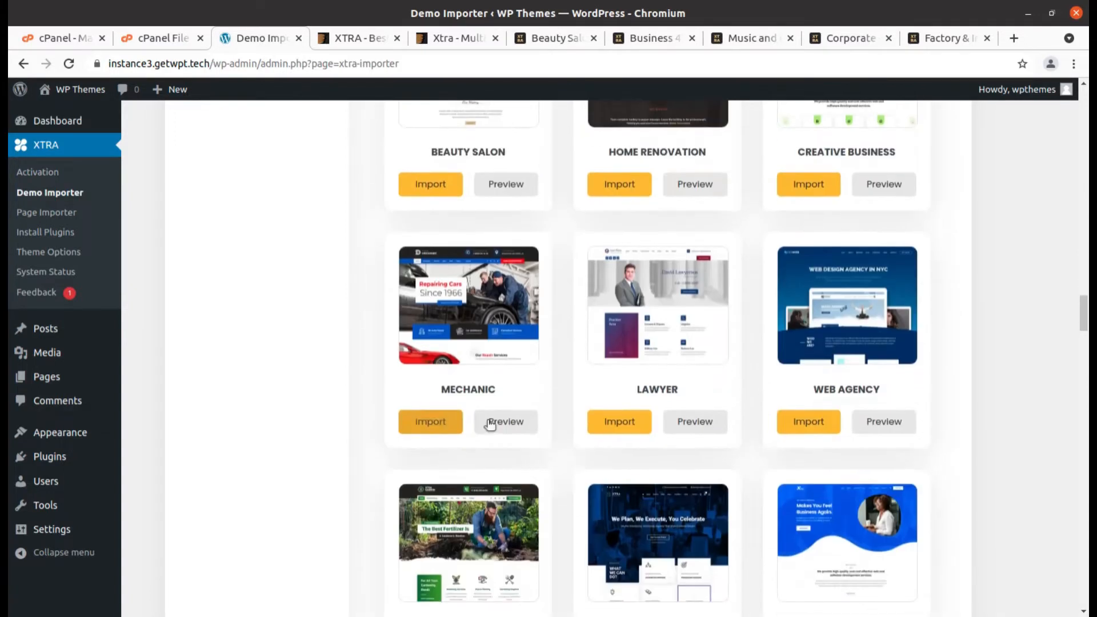
scroll(890, 381, down, 1)
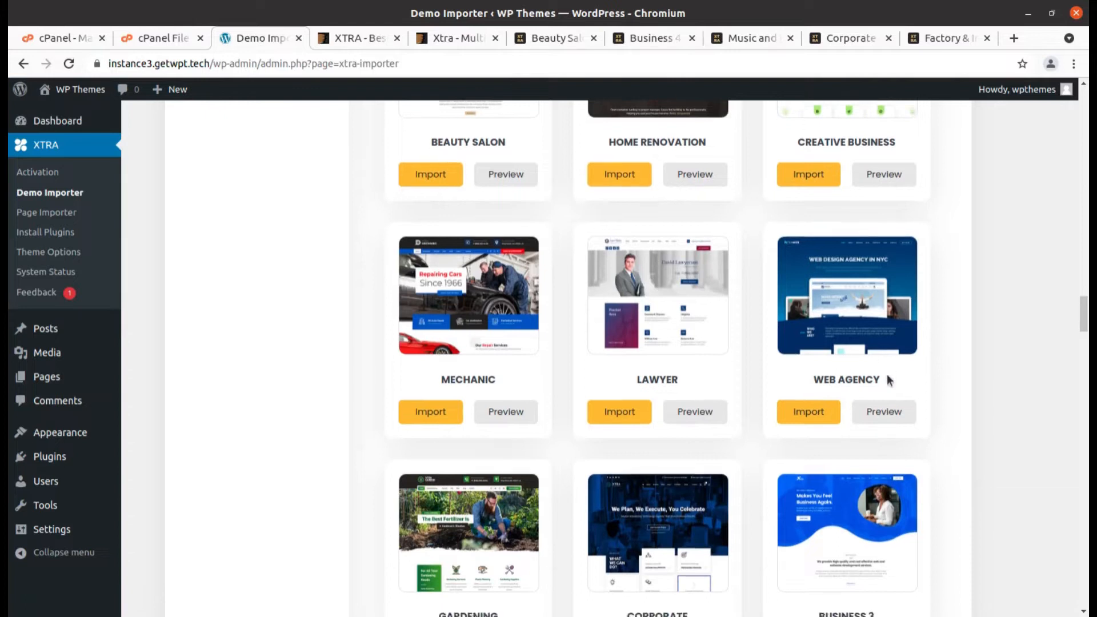
scroll(889, 381, down, 8)
scroll(406, 548, up, 1)
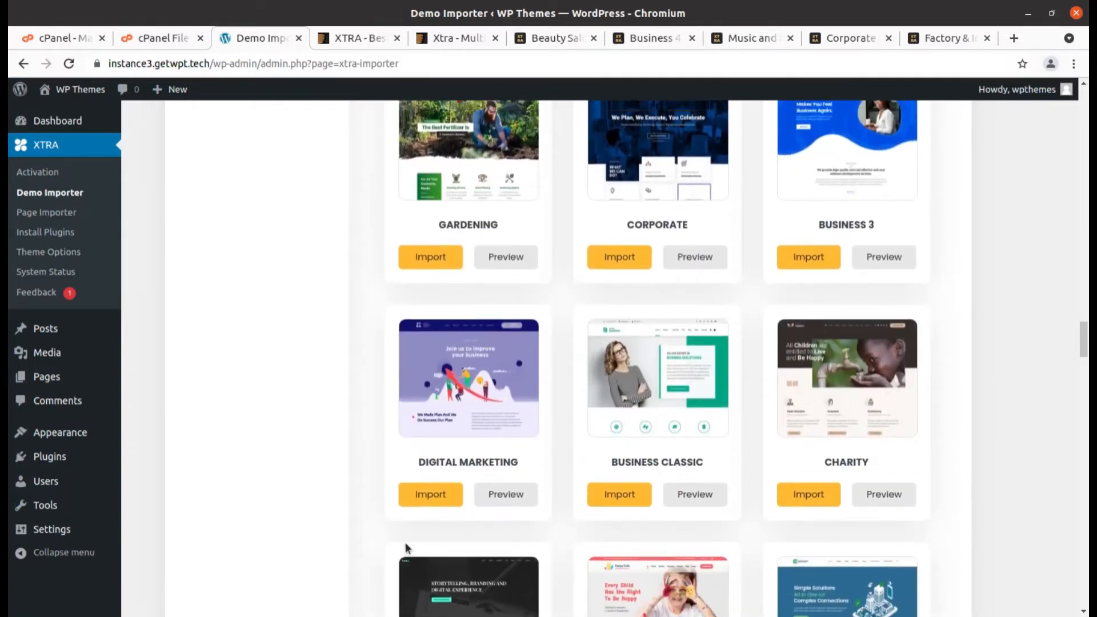
scroll(406, 549, up, 20)
scroll(406, 548, up, 20)
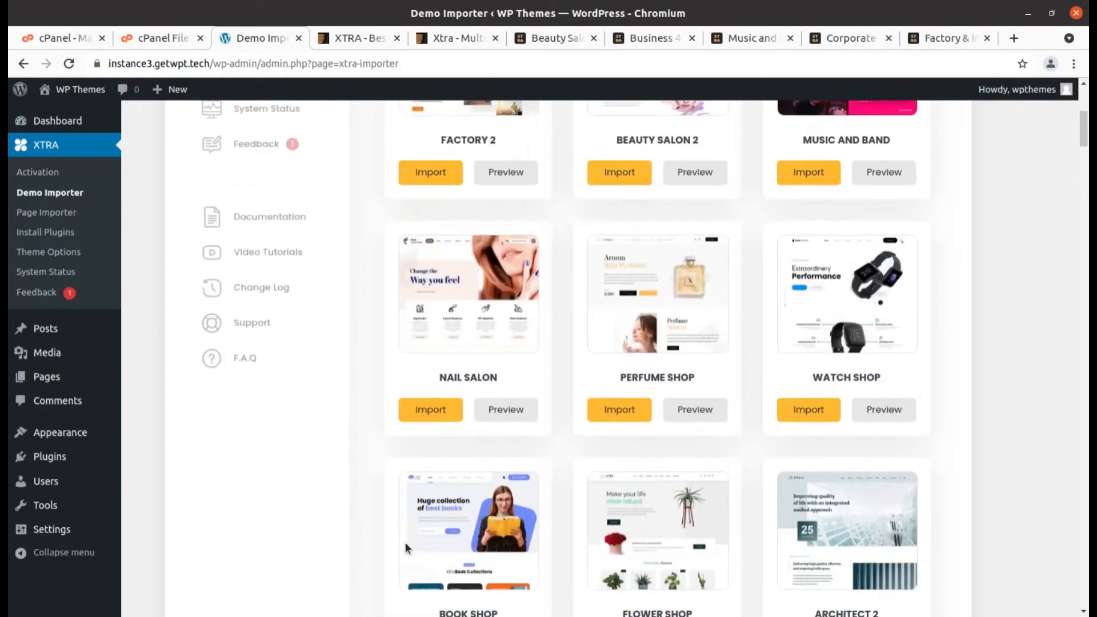
scroll(406, 542, up, 6)
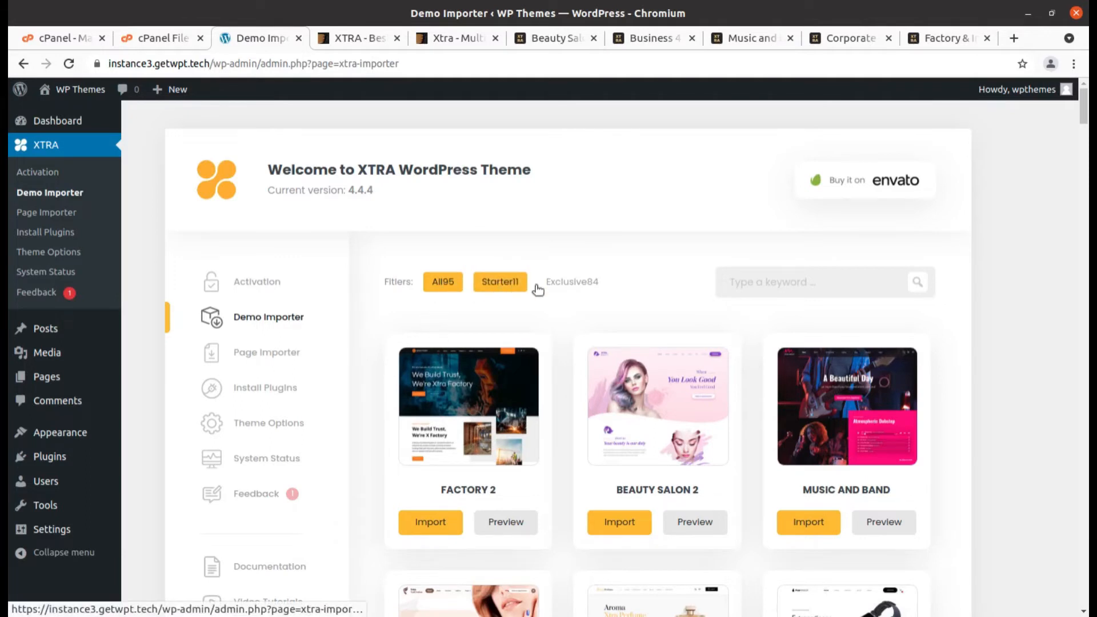
Filter the demo list to Exclusive and Starter demos in turn, ending with all demos listed.
click(557, 286)
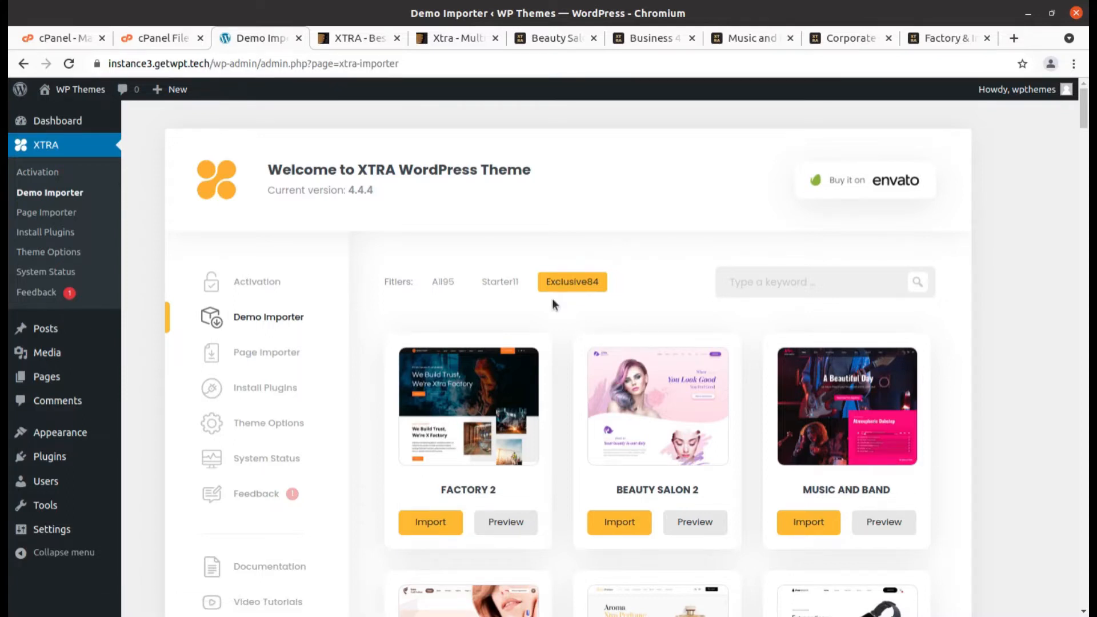
click(498, 285)
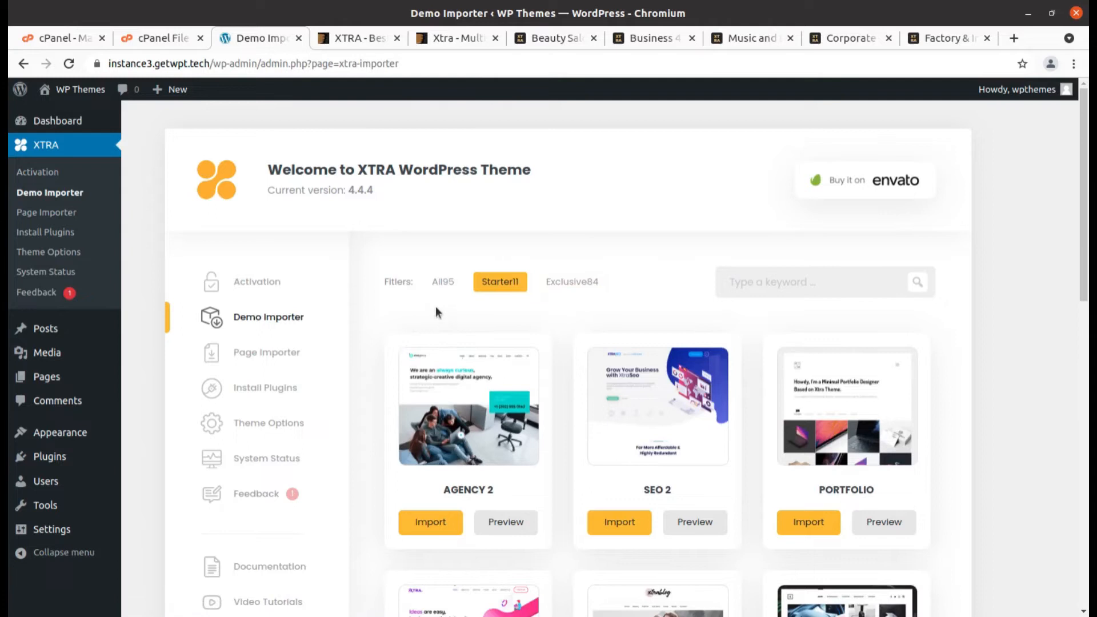
click(442, 286)
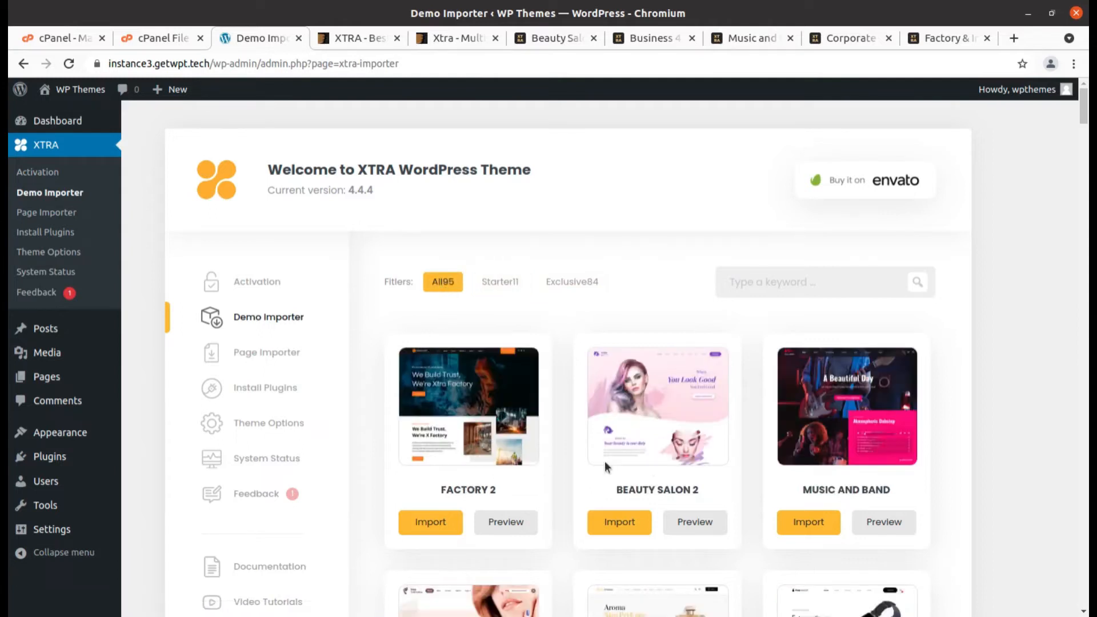
Browse the full demo list from Factory 2 down to Business 5, Construction 2 and Advisor, returning to the first row.
scroll(905, 546, down, 3)
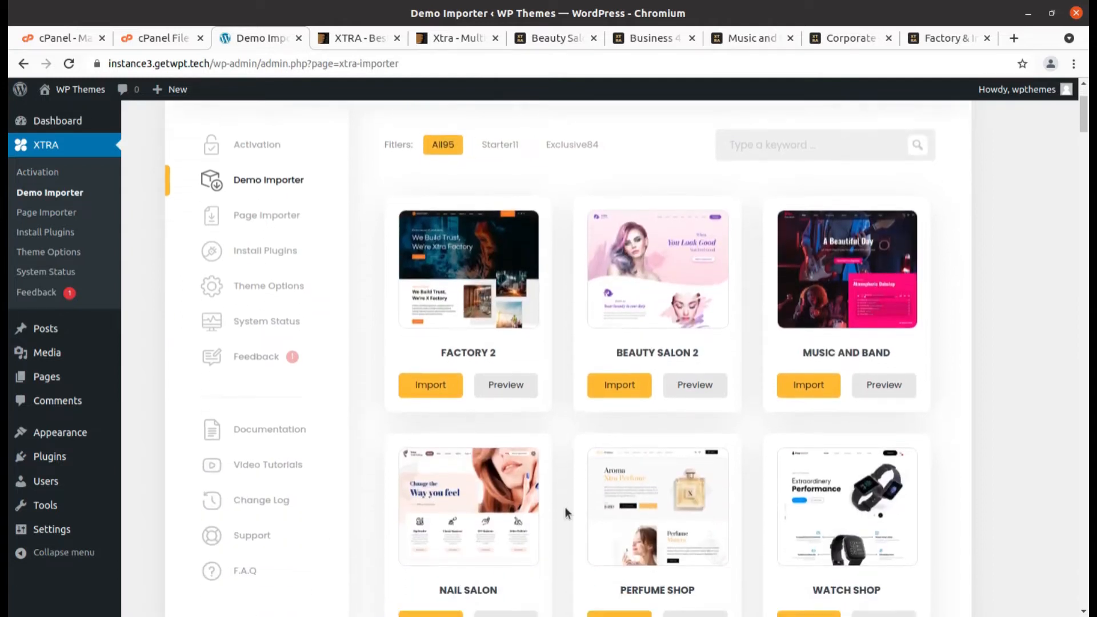
scroll(565, 512, down, 2)
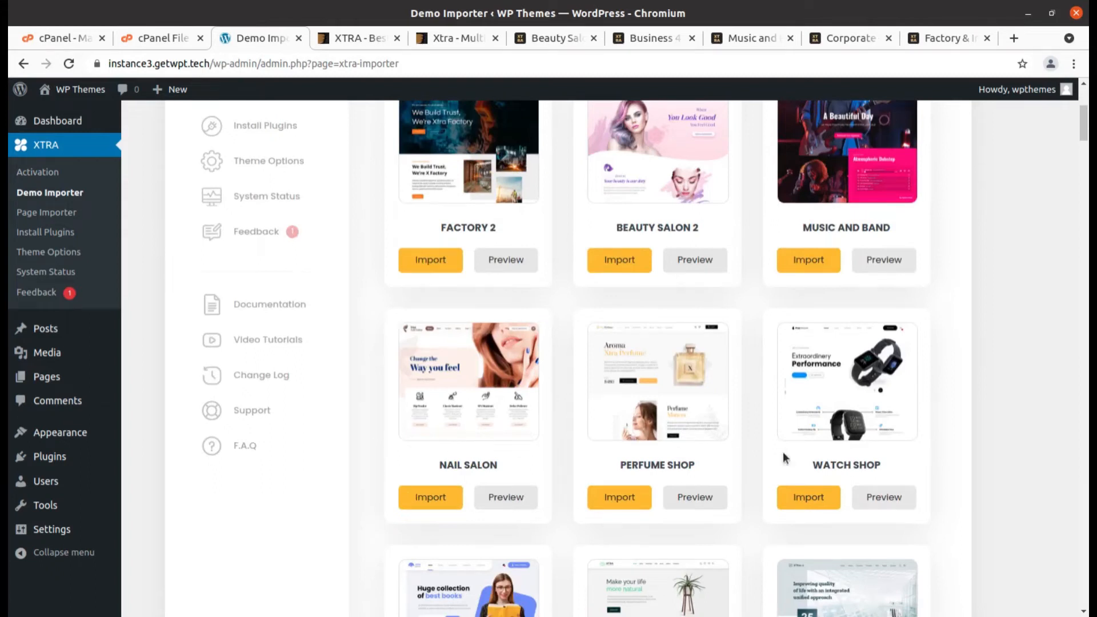
scroll(784, 457, down, 2)
scroll(934, 445, down, 3)
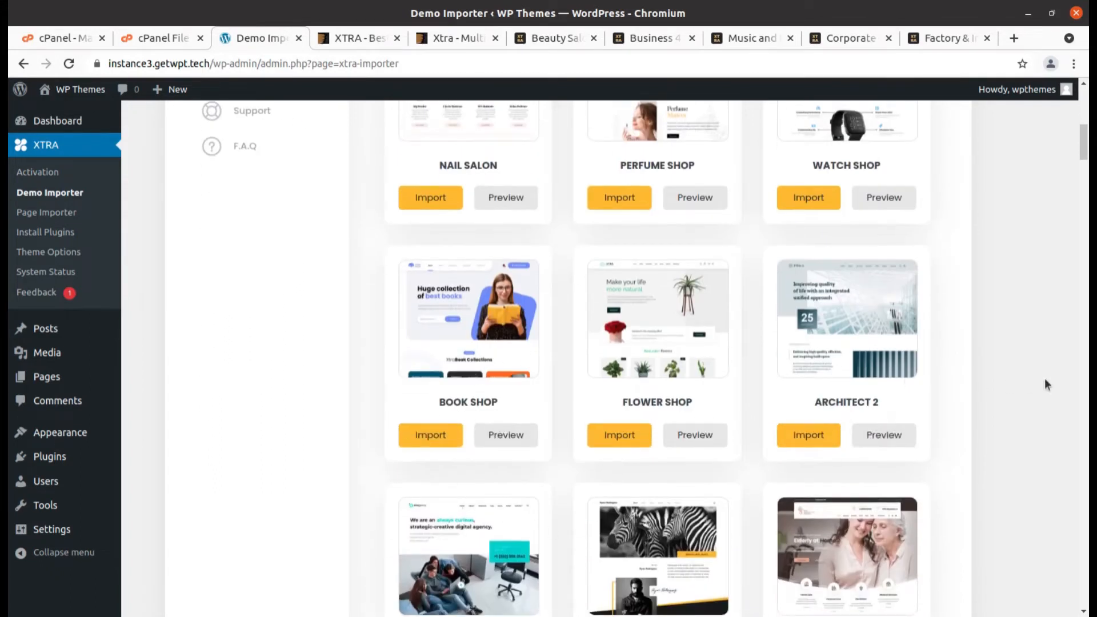
scroll(756, 396, down, 4)
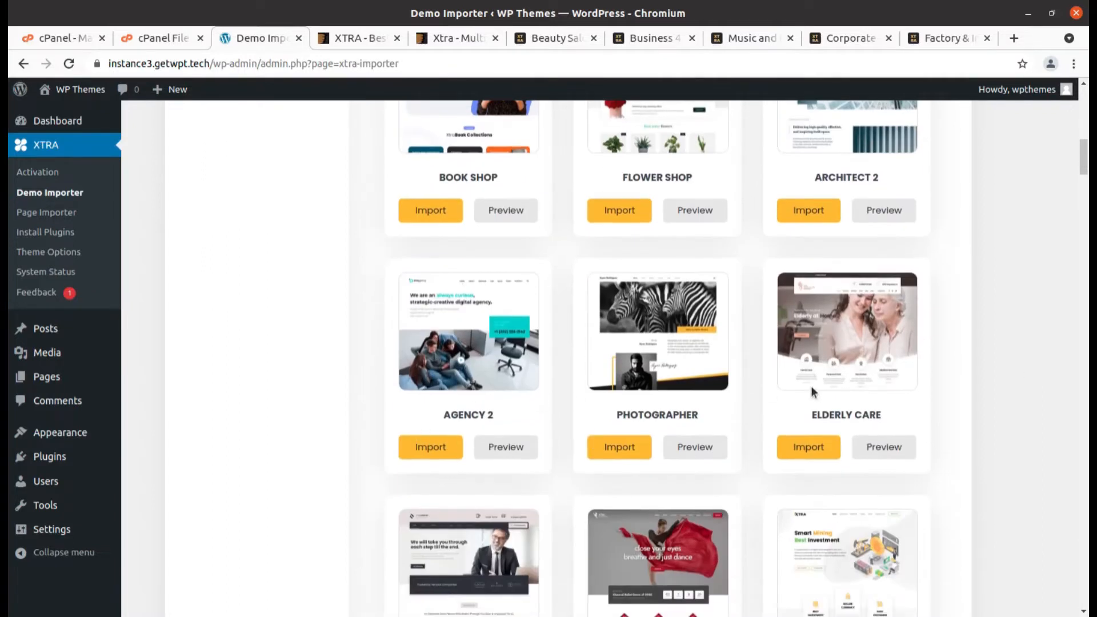
scroll(982, 396, down, 5)
scroll(983, 396, down, 2)
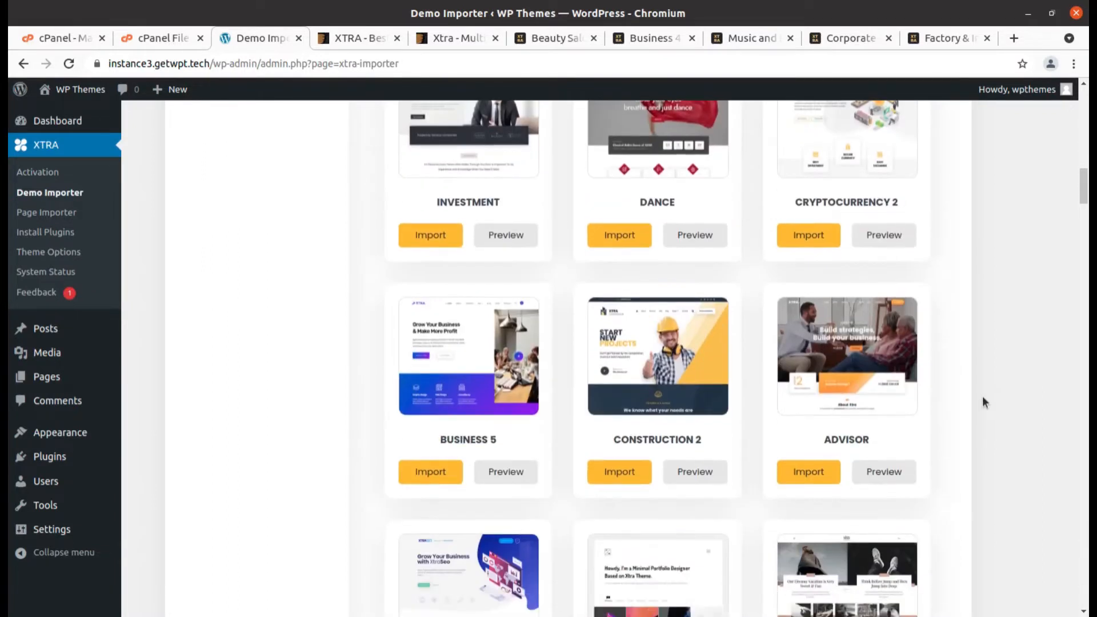
scroll(982, 396, up, 20)
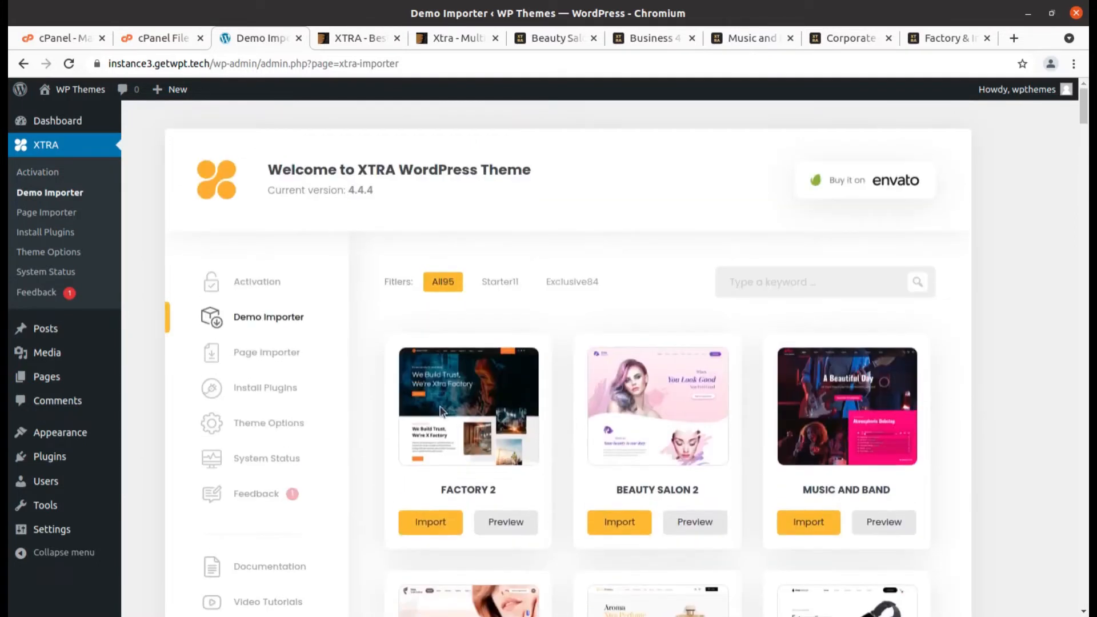
Start the import wizard for the Factory 2 demo and advance past Getting Started to the page builder choice.
click(432, 529)
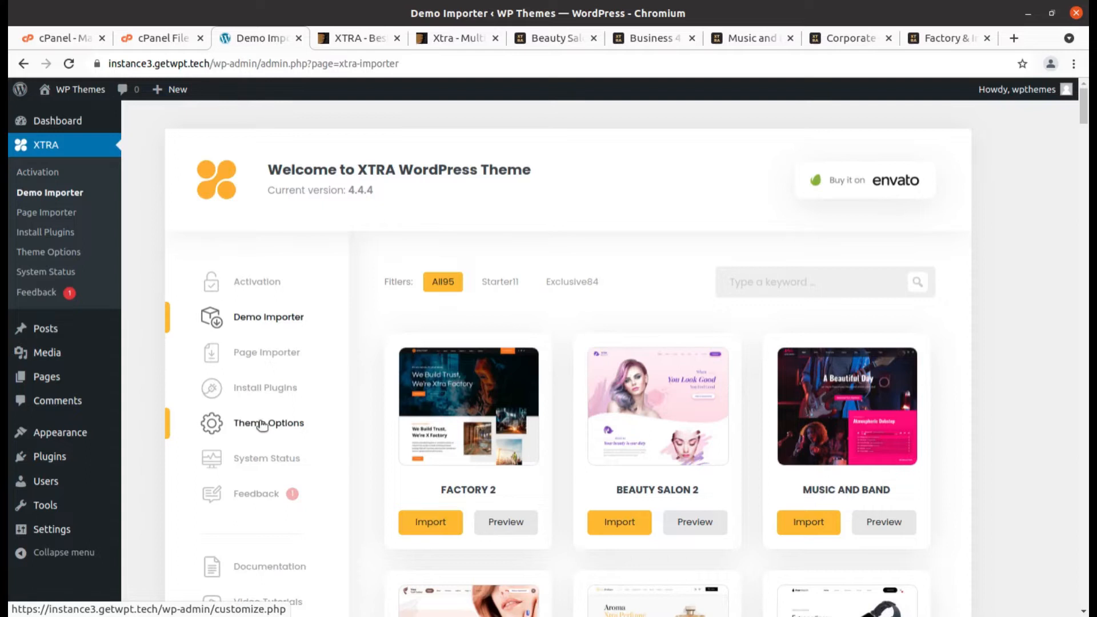
click(425, 523)
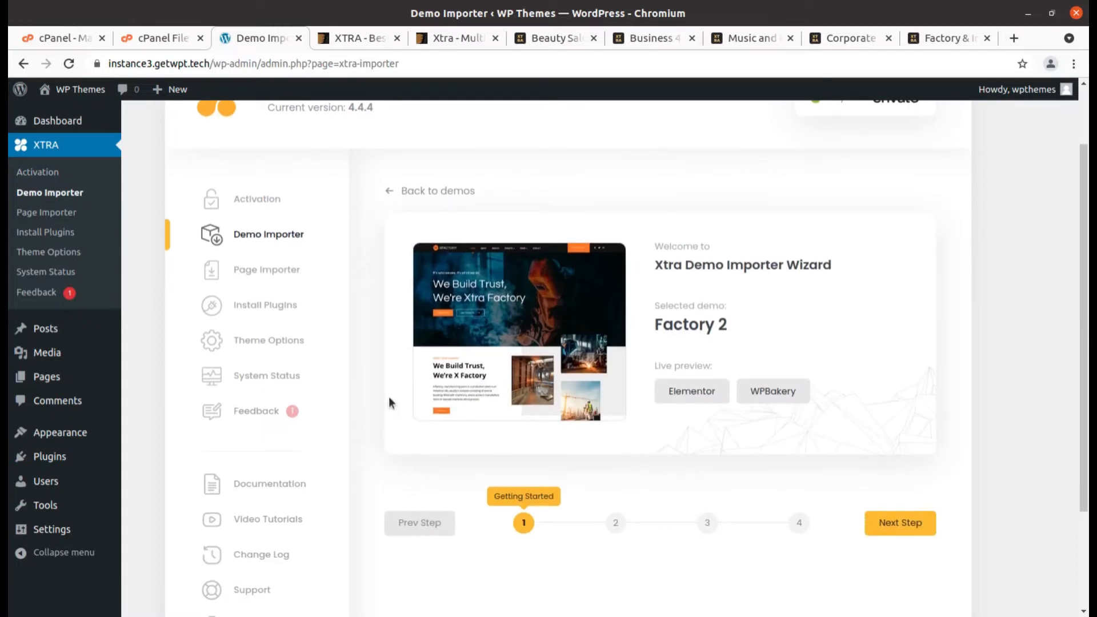
scroll(391, 399, down, 2)
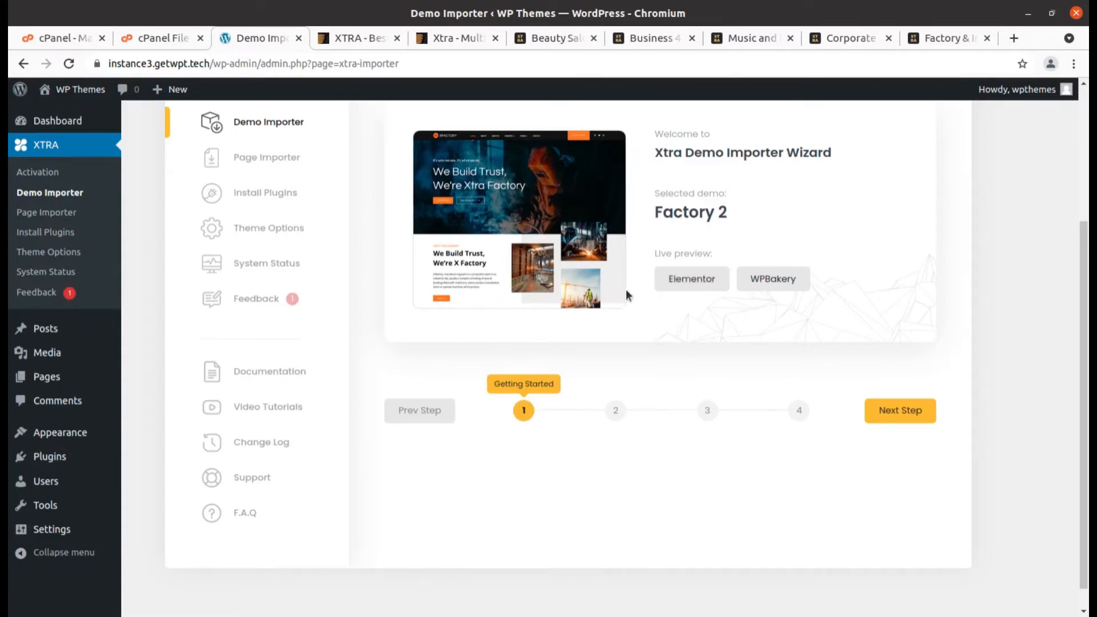
scroll(702, 314, up, 1)
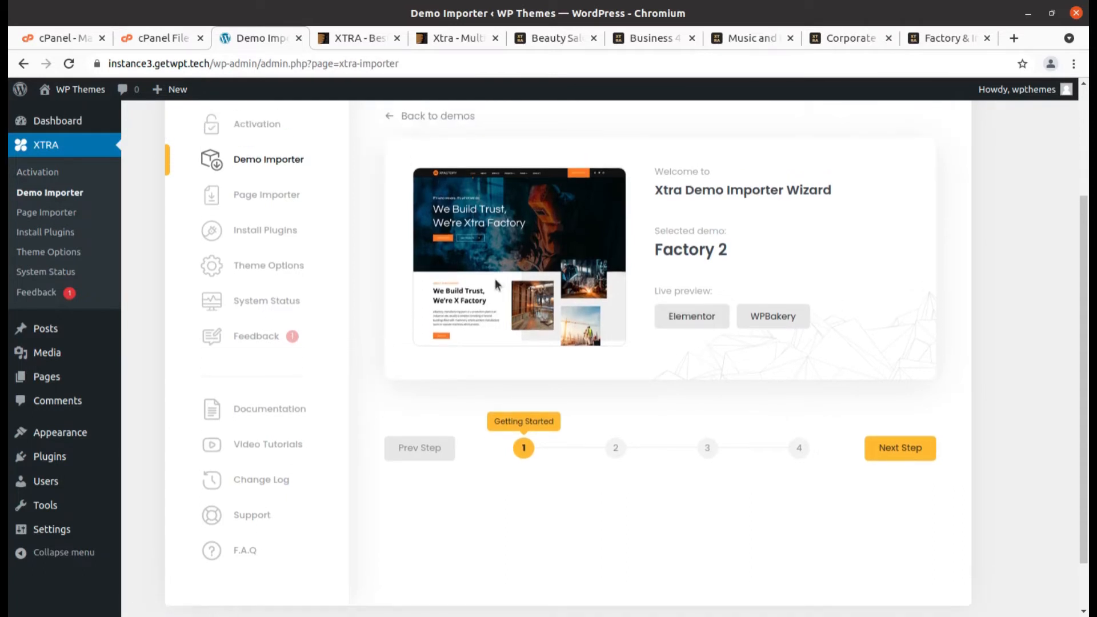
scroll(715, 426, down, 2)
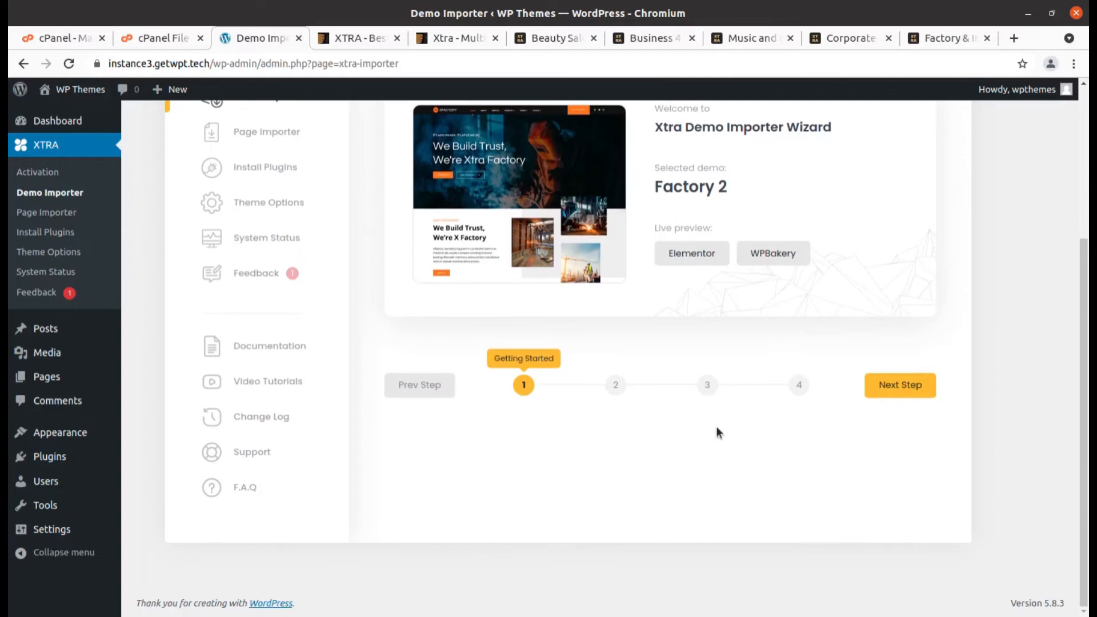
click(907, 388)
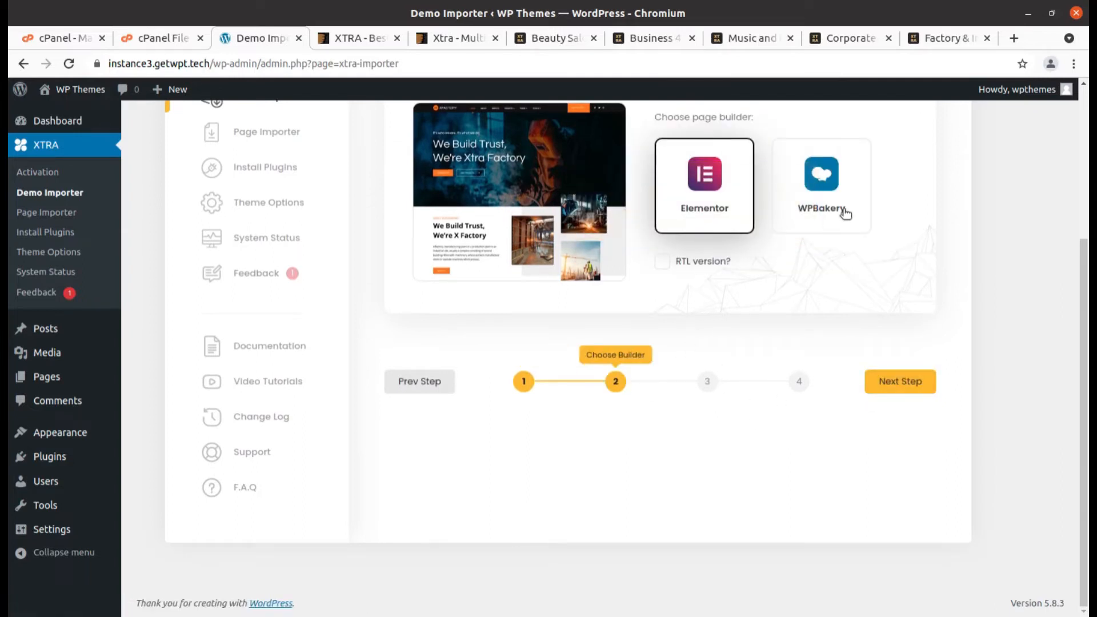
Keep Elementor as the page builder, compare Custom Import with Full Import, and run a Full Import of the Factory 2 demo.
scroll(727, 300, up, 2)
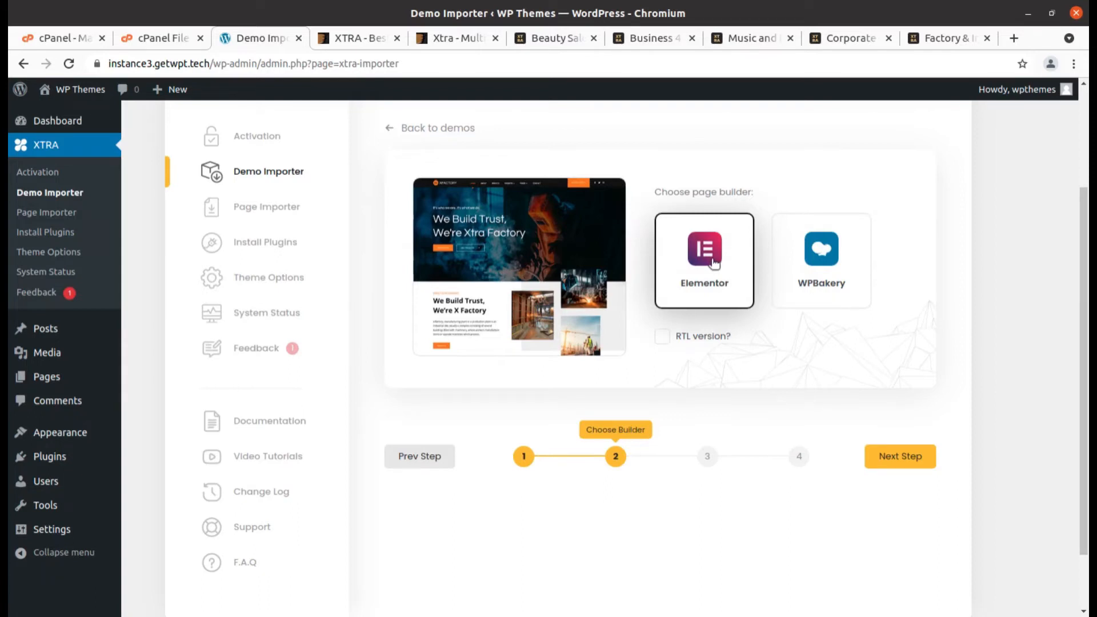
click(896, 461)
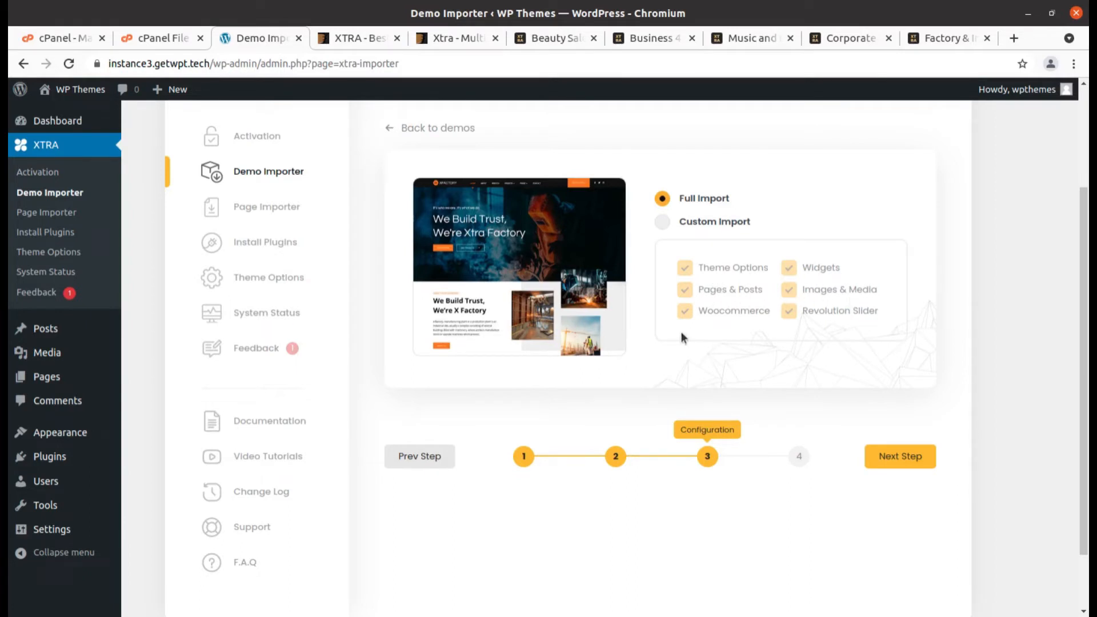
click(662, 225)
click(662, 198)
click(897, 463)
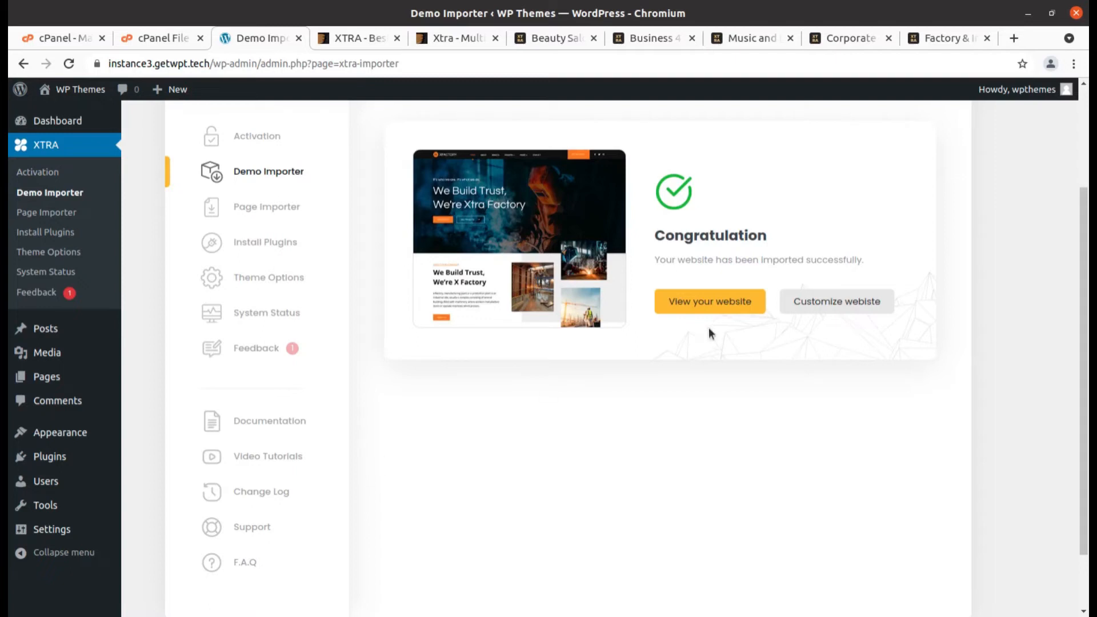
View the imported website in a new tab and review its home page from the hero down to Our History and back up.
middle_click(694, 311)
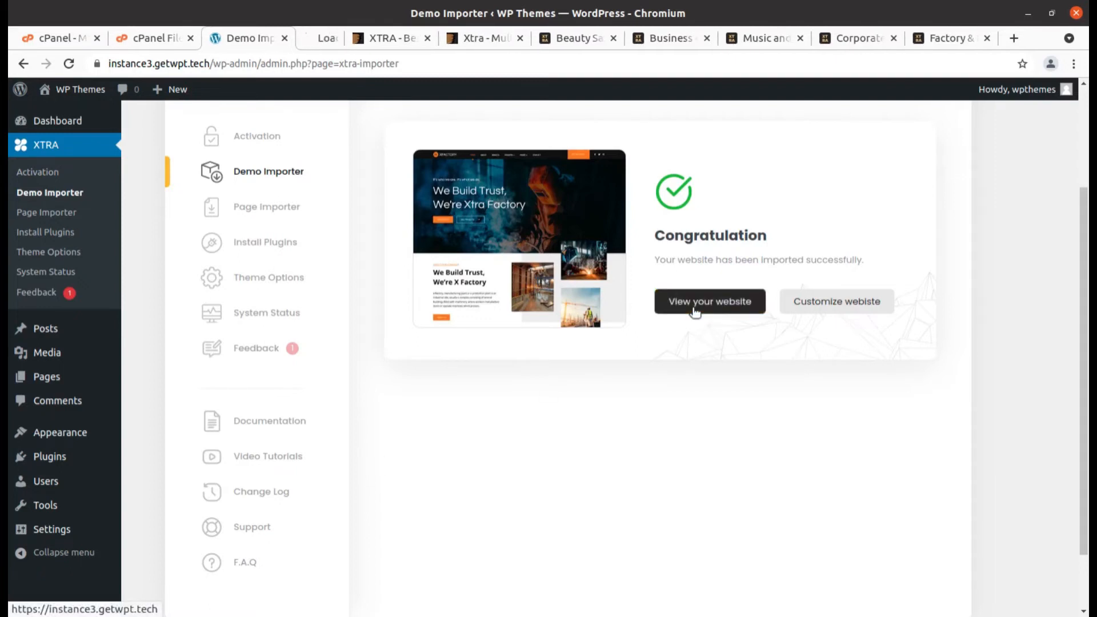
click(325, 40)
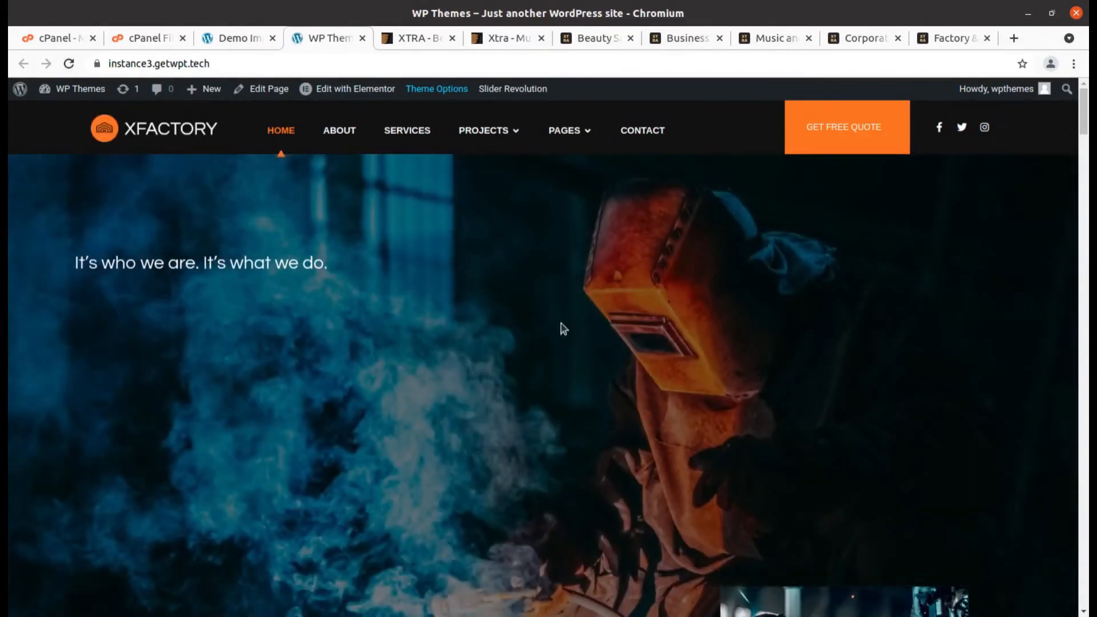
scroll(451, 346, down, 1)
scroll(449, 342, down, 3)
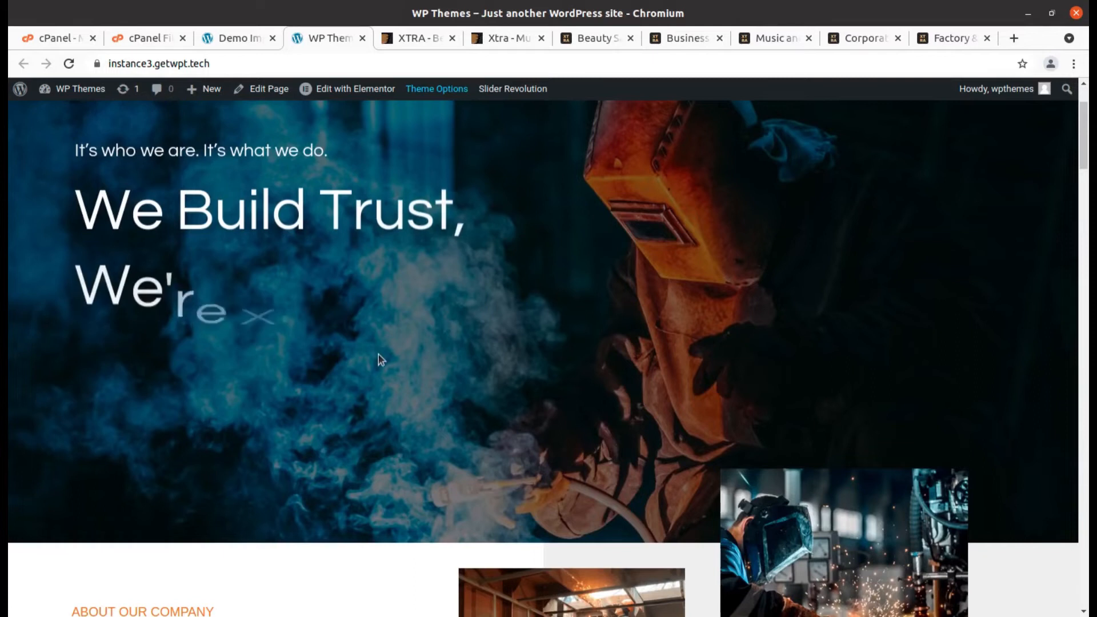
scroll(378, 358, down, 6)
scroll(379, 358, down, 20)
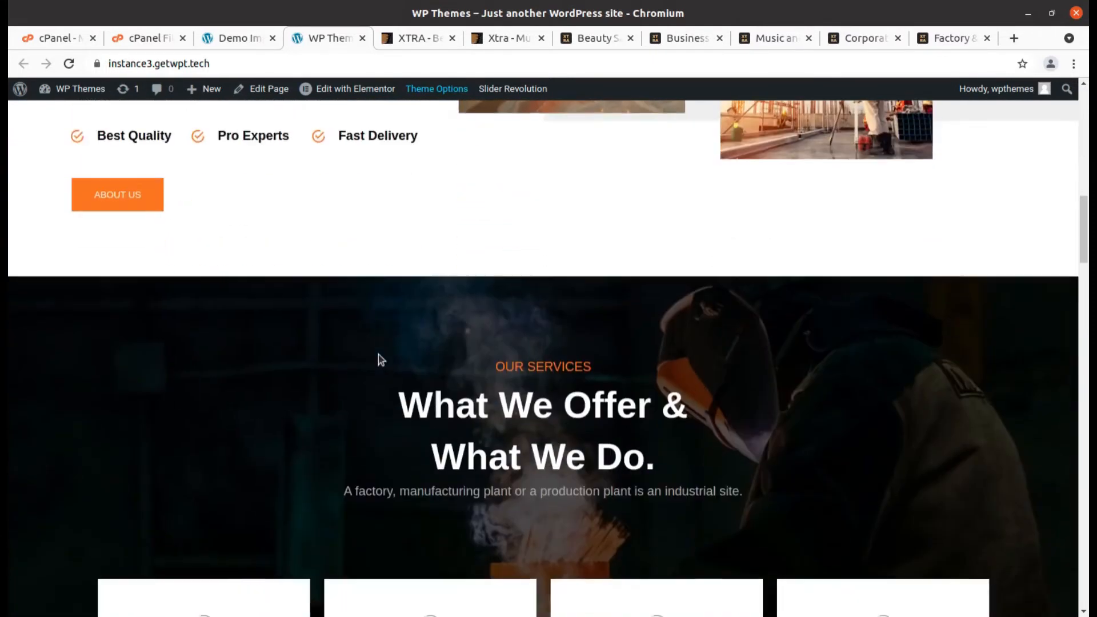
scroll(378, 354, down, 4)
scroll(386, 392, down, 4)
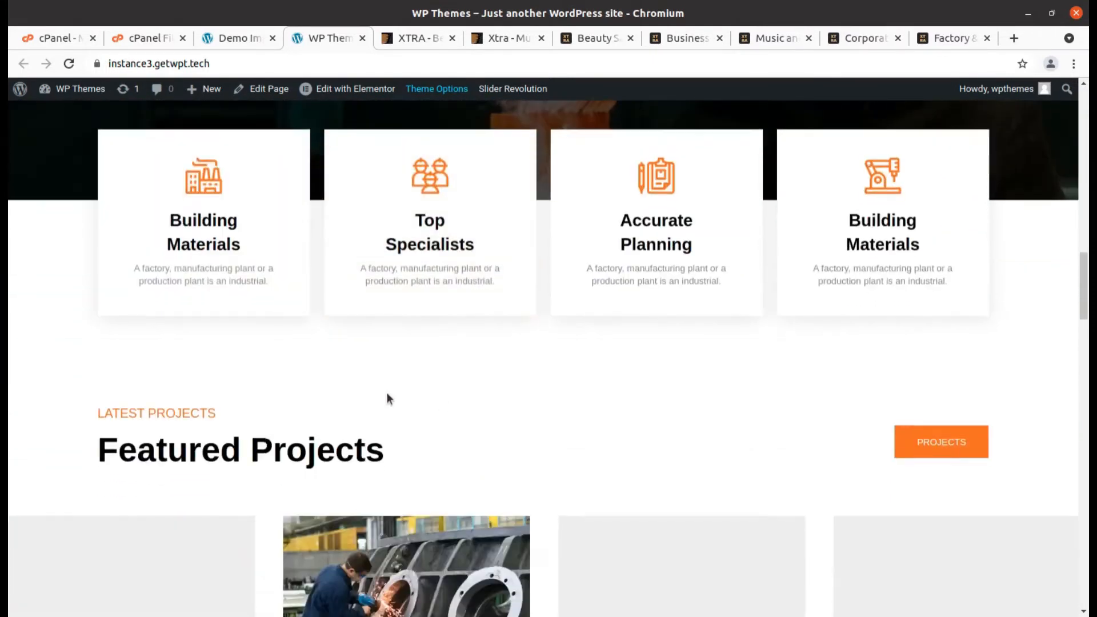
scroll(383, 393, down, 20)
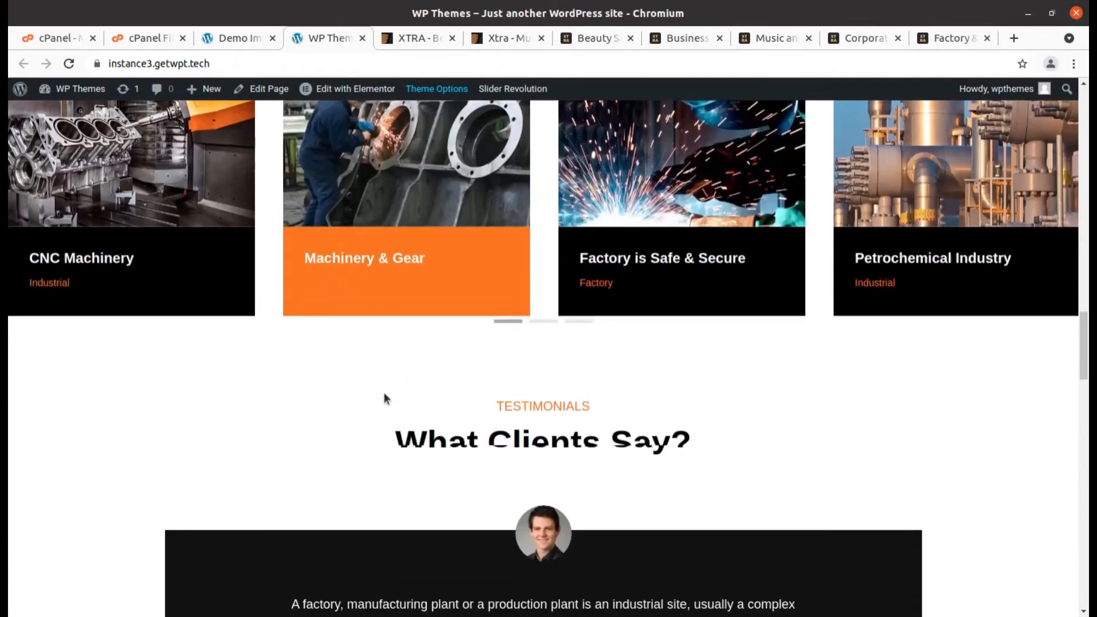
scroll(384, 393, down, 10)
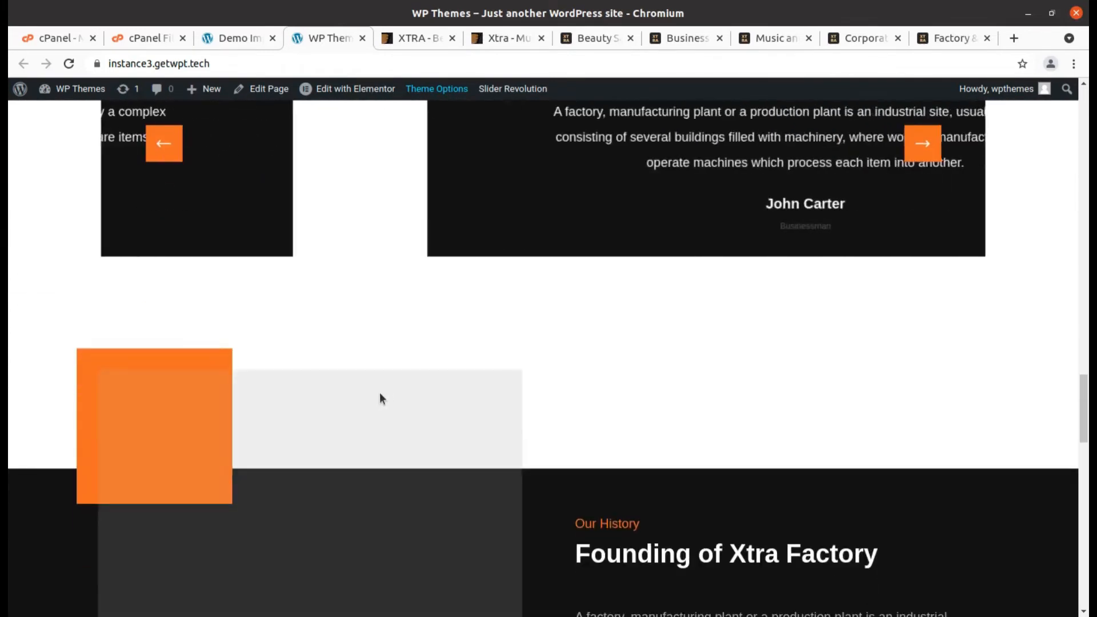
scroll(625, 459, down, 13)
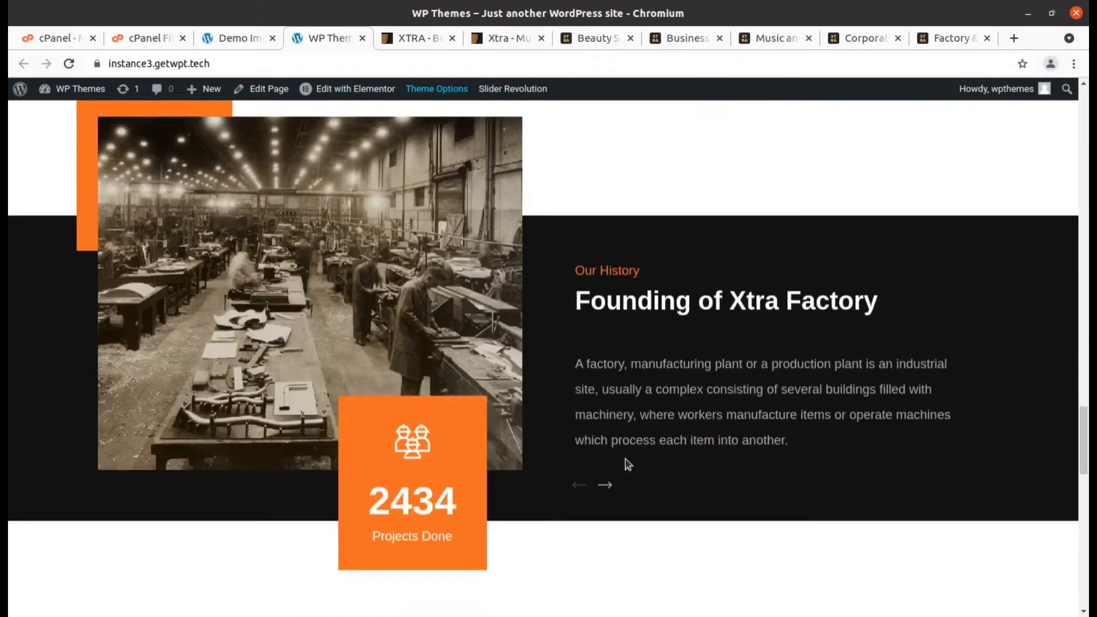
scroll(558, 368, up, 20)
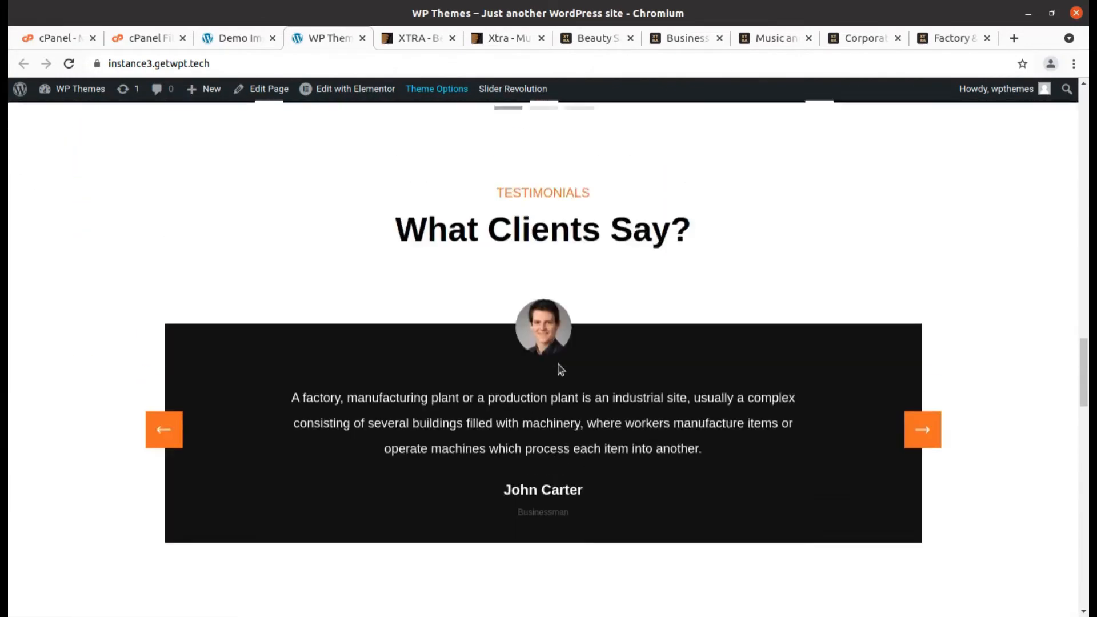
scroll(558, 369, up, 20)
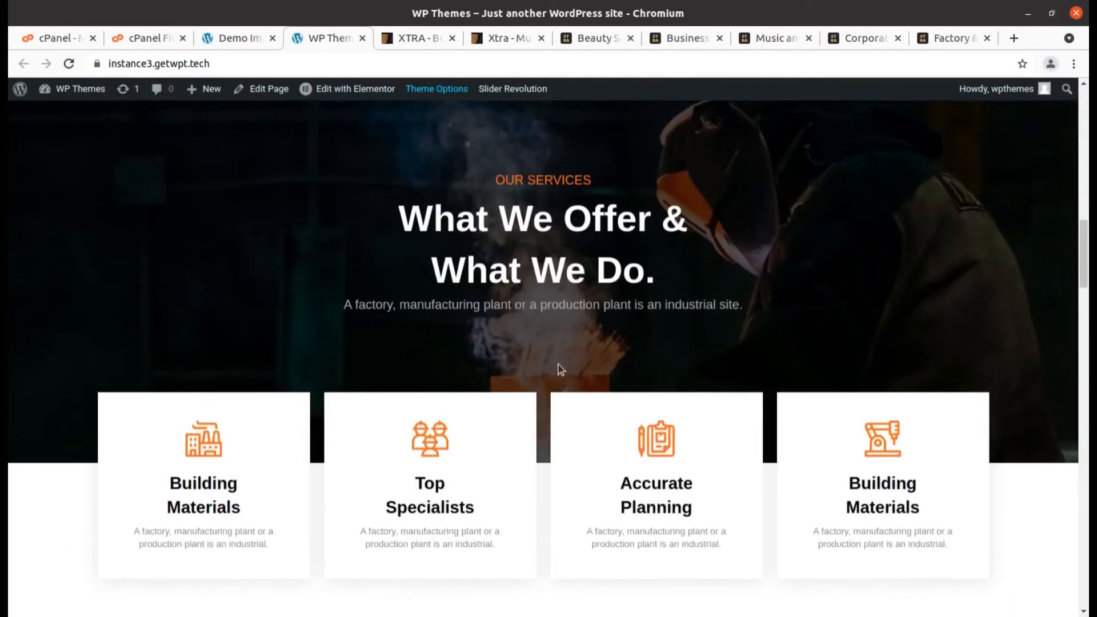
scroll(559, 368, up, 20)
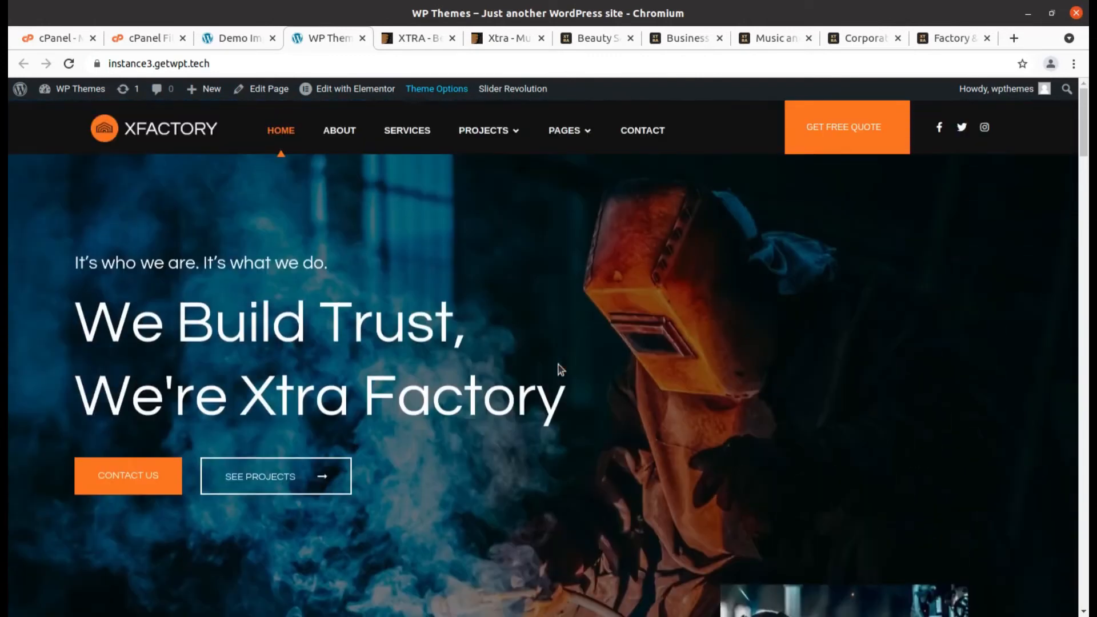
Review the site's About page, from the company history down and back up, and return to the home page.
click(331, 136)
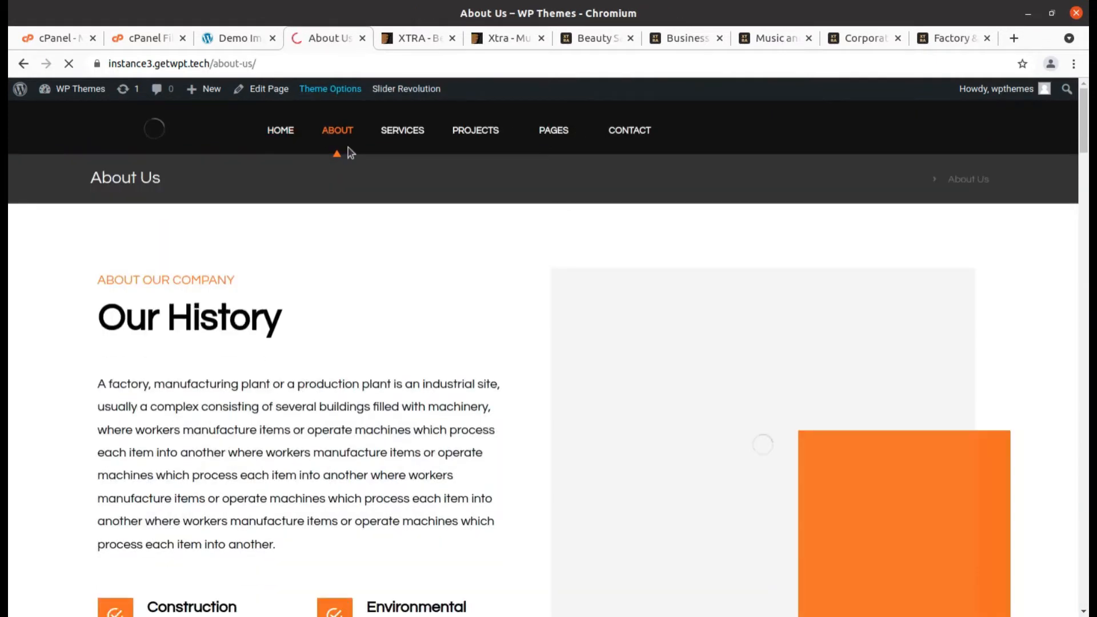
scroll(371, 431, down, 8)
scroll(371, 432, up, 8)
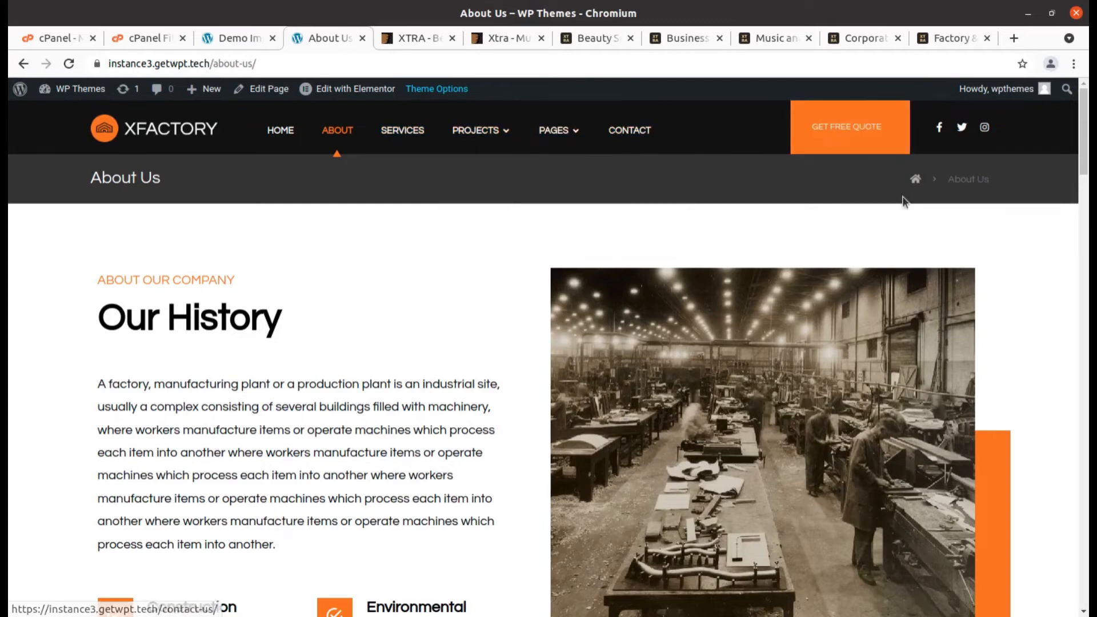
click(153, 131)
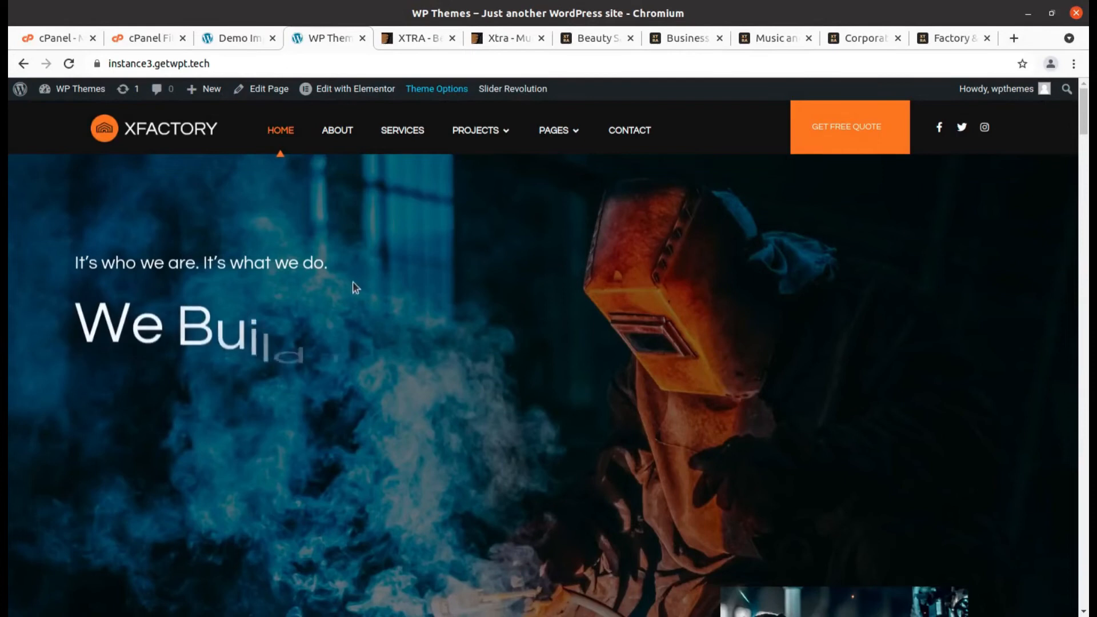
scroll(357, 363, down, 3)
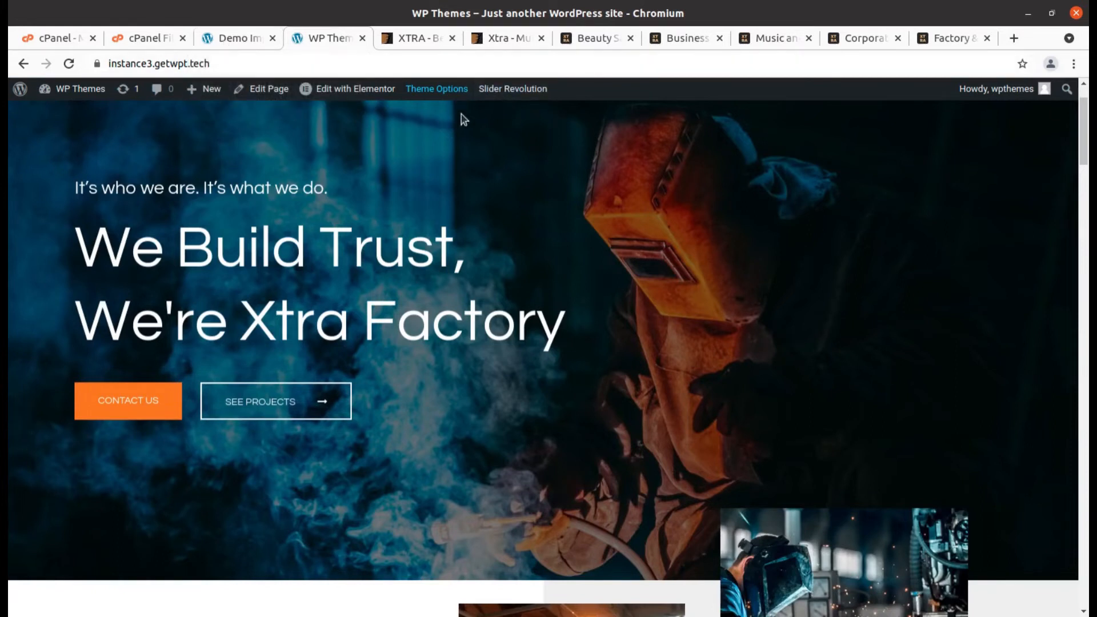
Return to the XTRA theme dashboard and examine the Single Page Importer for importing individual demo pages.
click(245, 38)
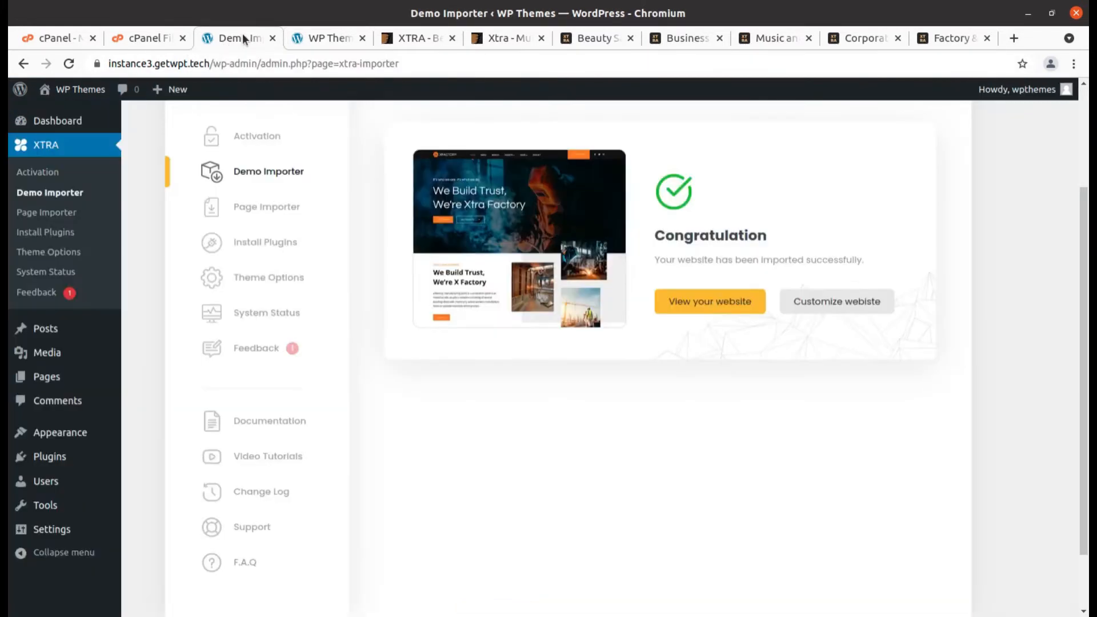
scroll(407, 477, up, 3)
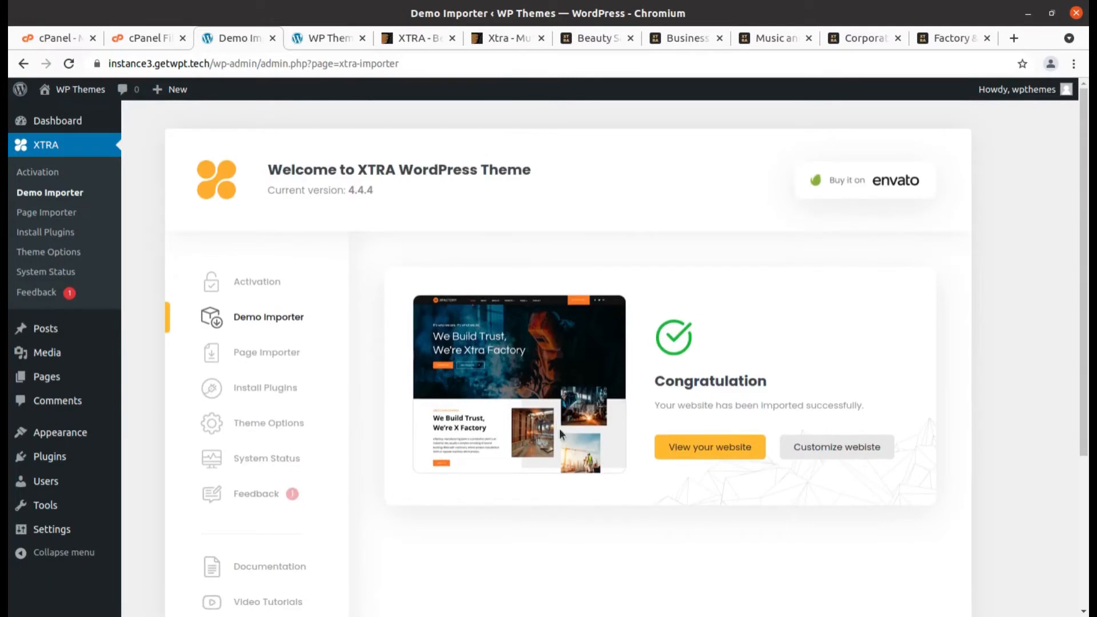
click(256, 360)
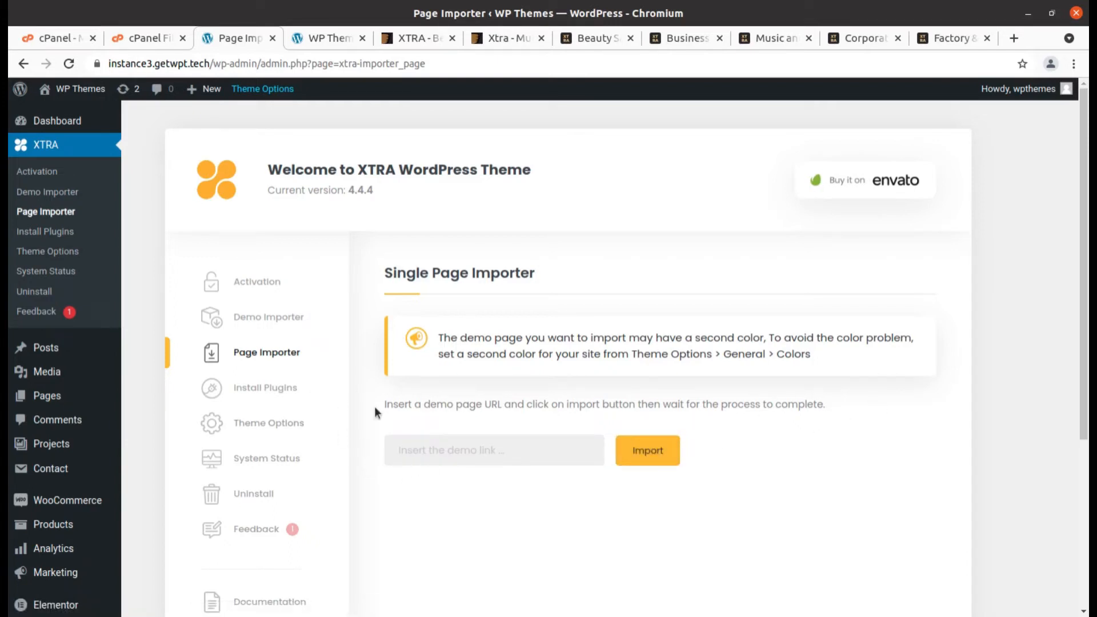
scroll(792, 348, down, 4)
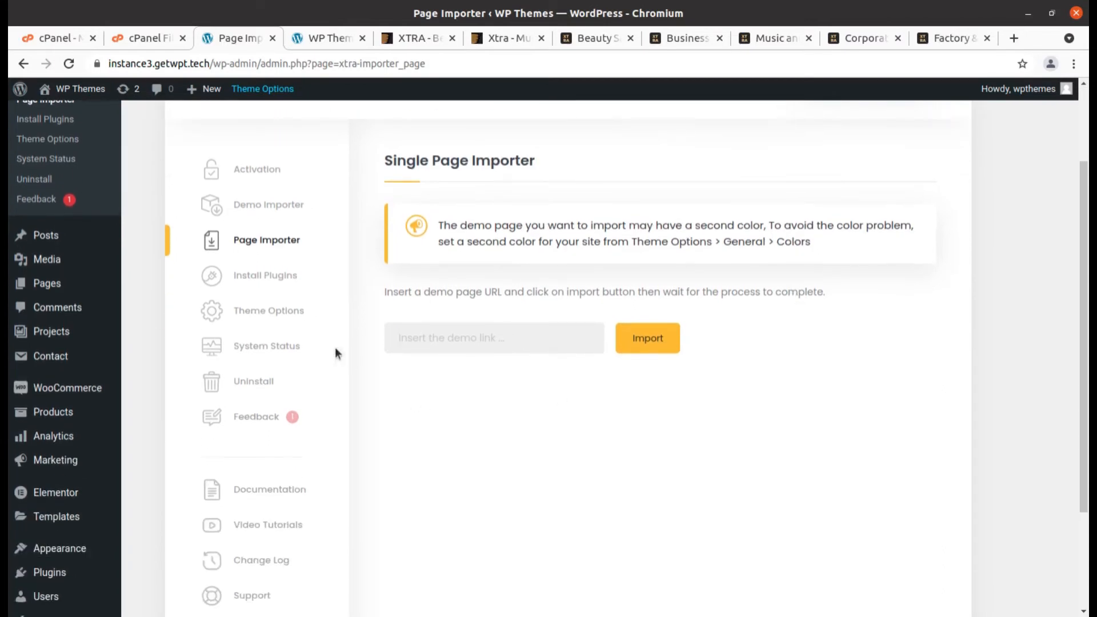
Review the recommended plugins on XTRA's Install Plugins page, including EWWW Image Optimizer.
click(264, 280)
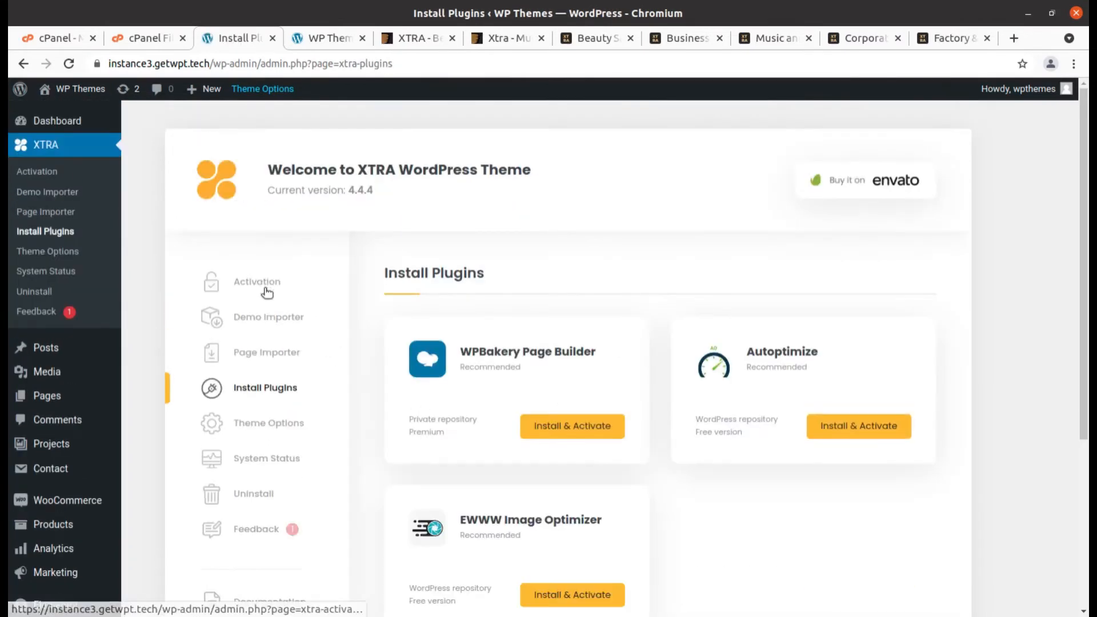
scroll(601, 407, down, 2)
scroll(600, 403, down, 2)
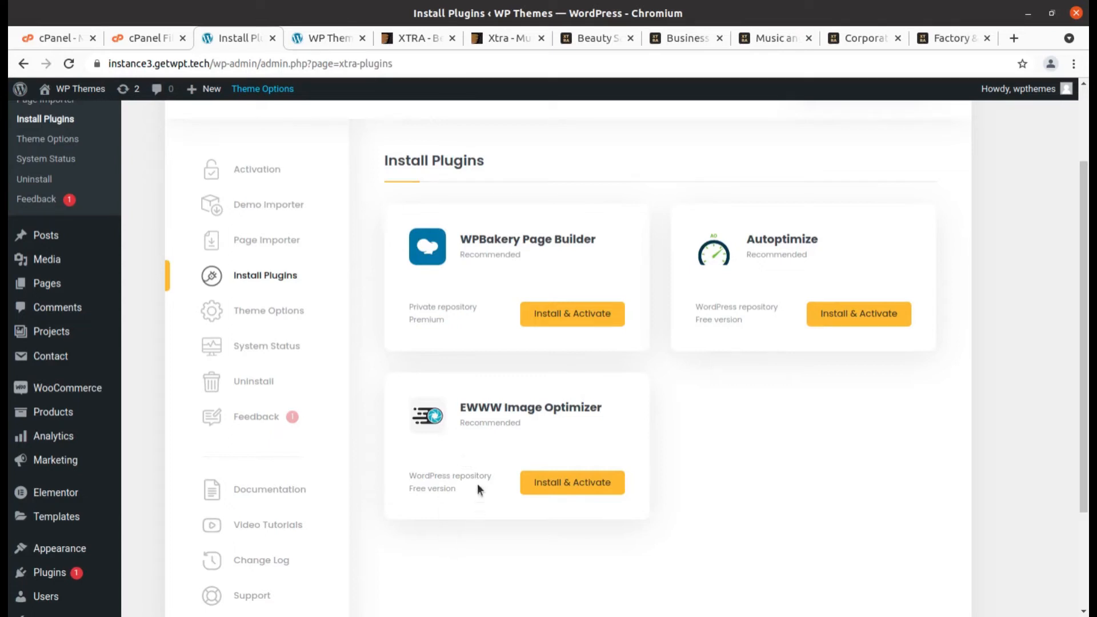
drag(618, 410, 462, 405)
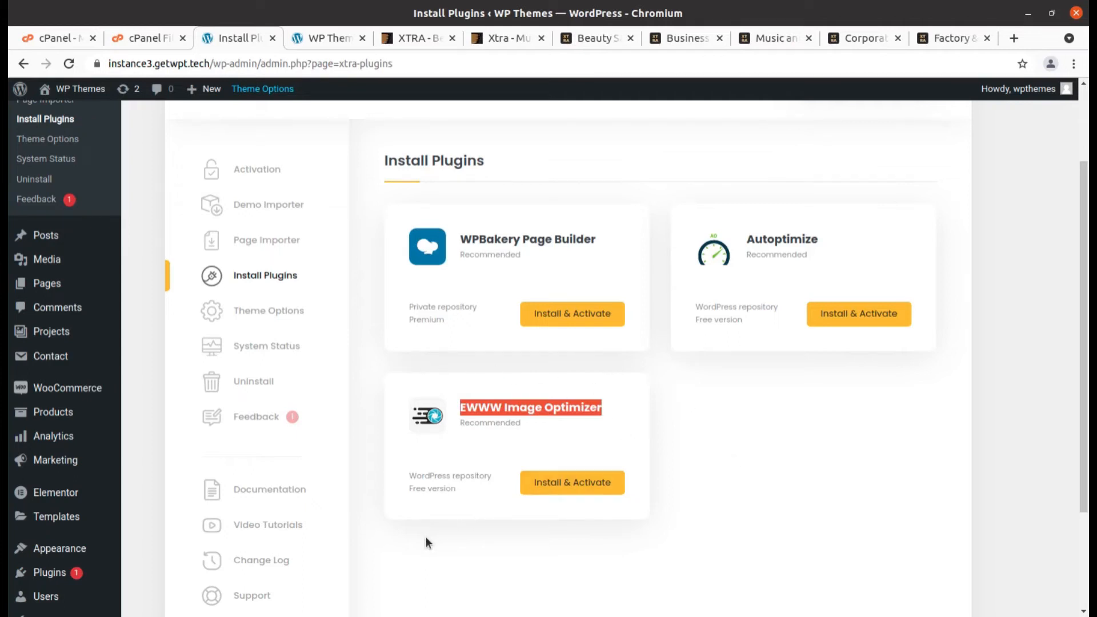
drag(604, 413, 461, 412)
Open XTRA's Theme Options and review the Colors & Styling settings in the General section.
click(265, 311)
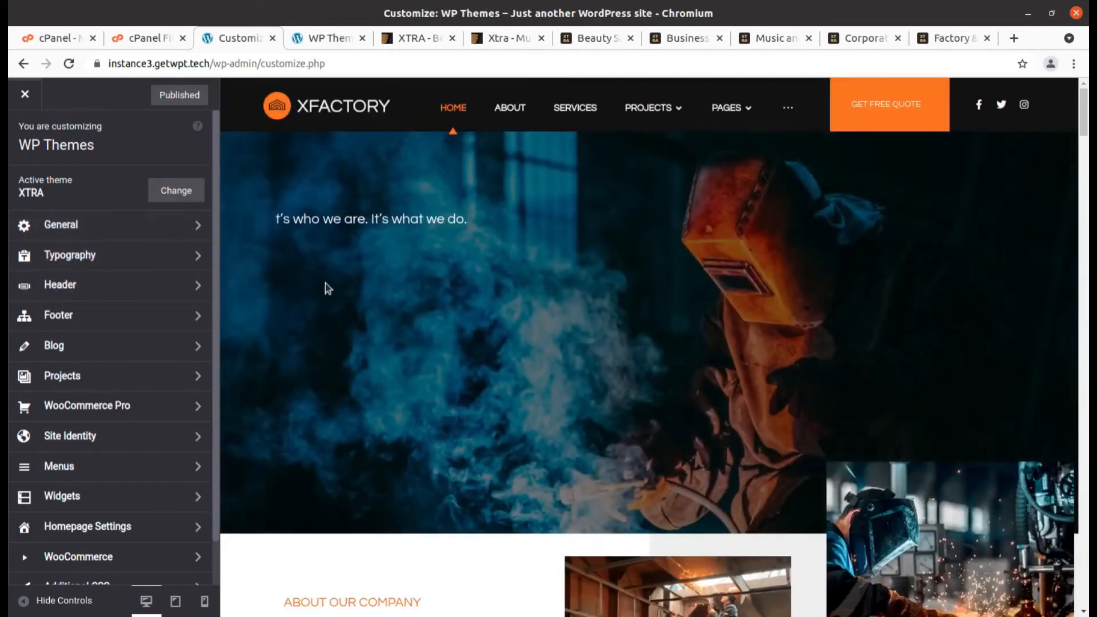
scroll(326, 284, down, 1)
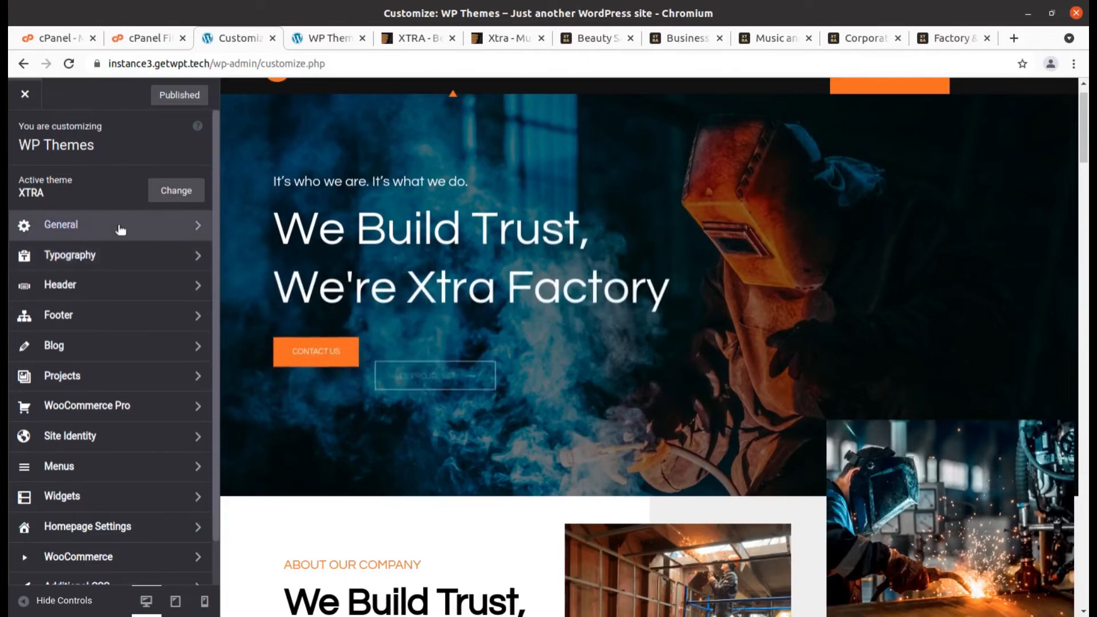
click(120, 228)
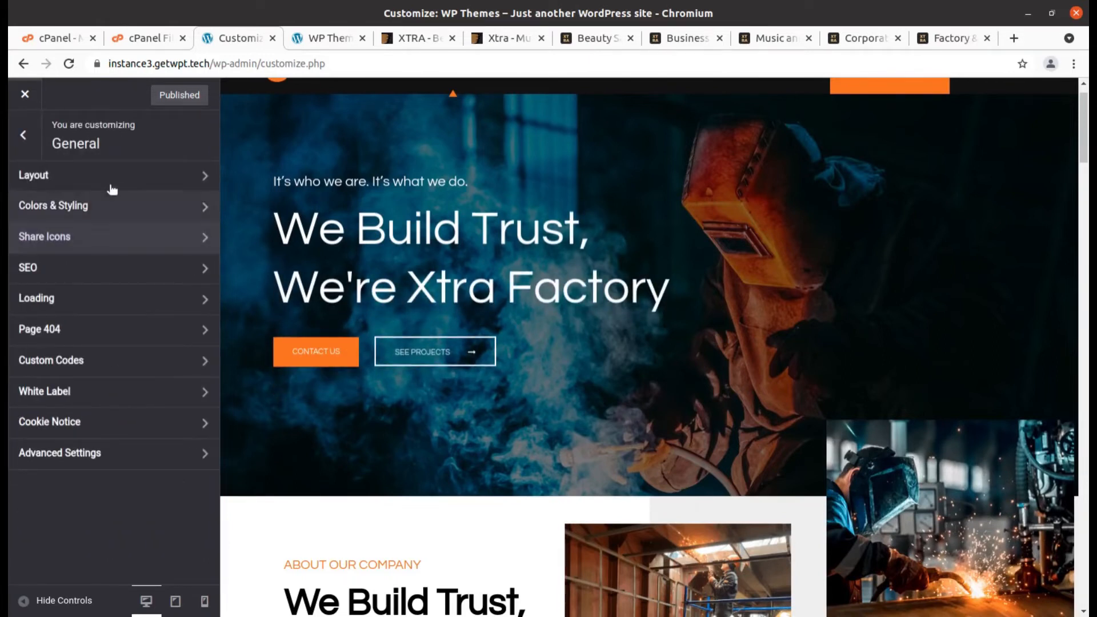
click(110, 216)
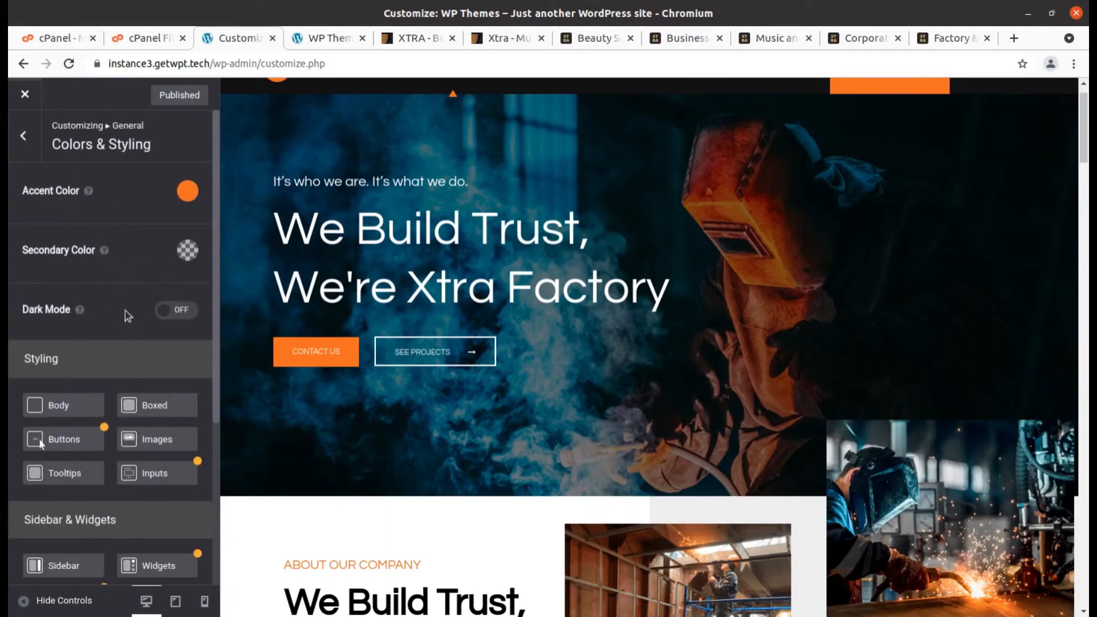
scroll(90, 423, down, 3)
scroll(87, 431, up, 3)
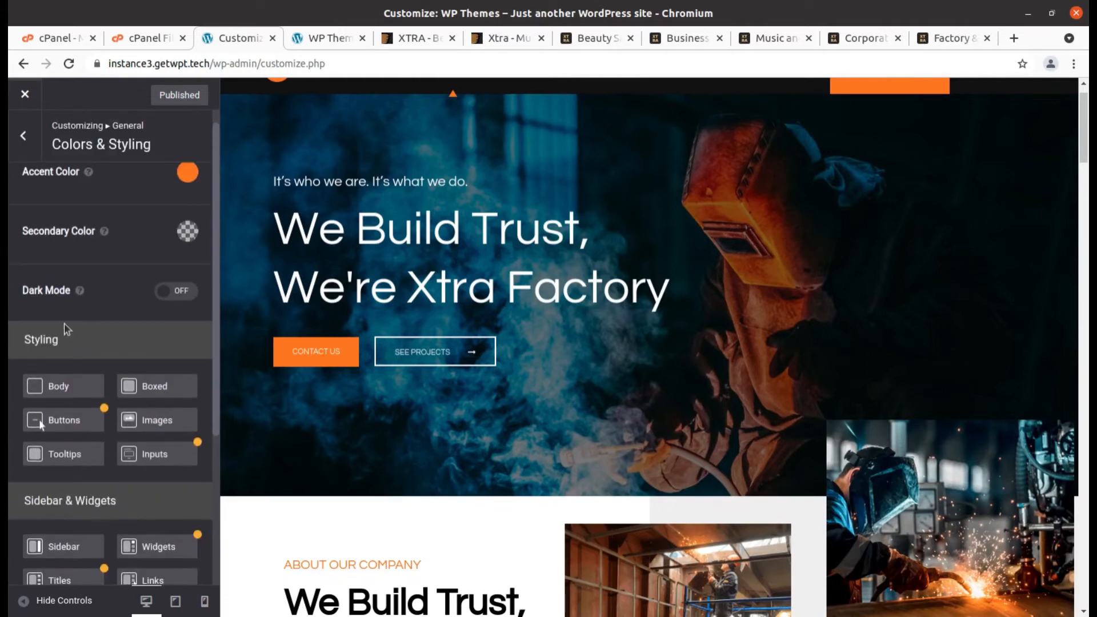
click(25, 137)
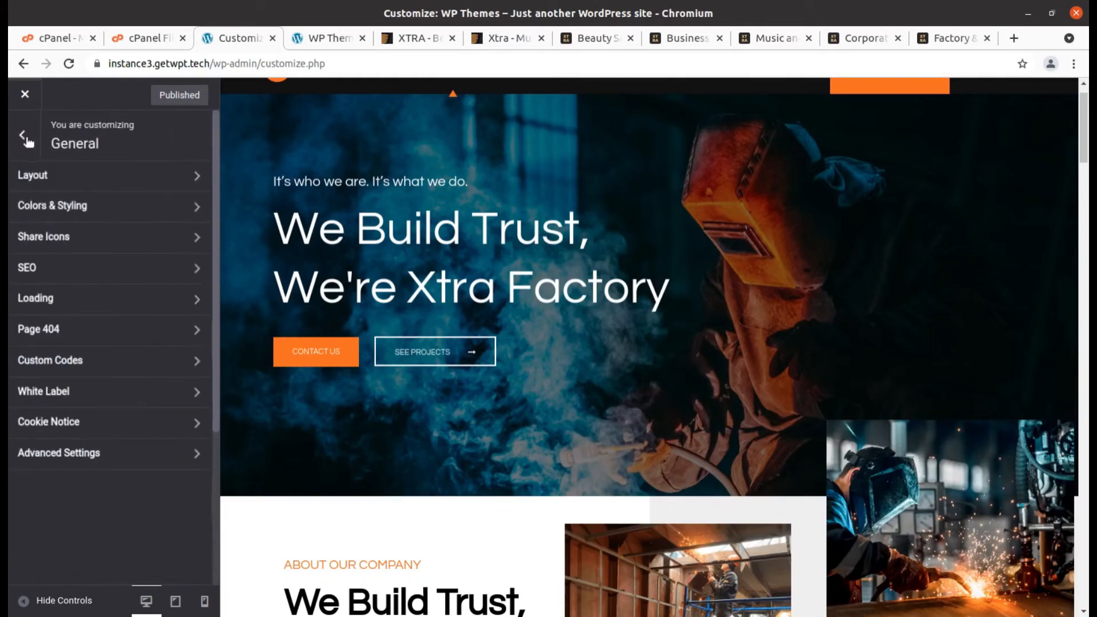
Examine the General Layout settings, from the sidebar and site width options to Disable Responsive.
click(105, 181)
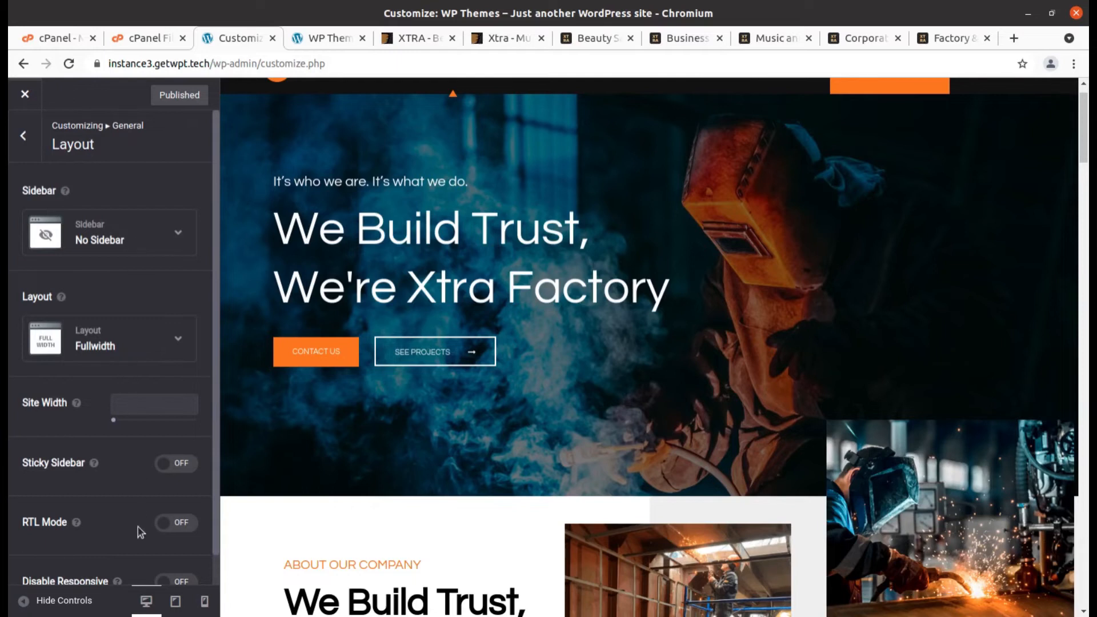
scroll(132, 527, down, 1)
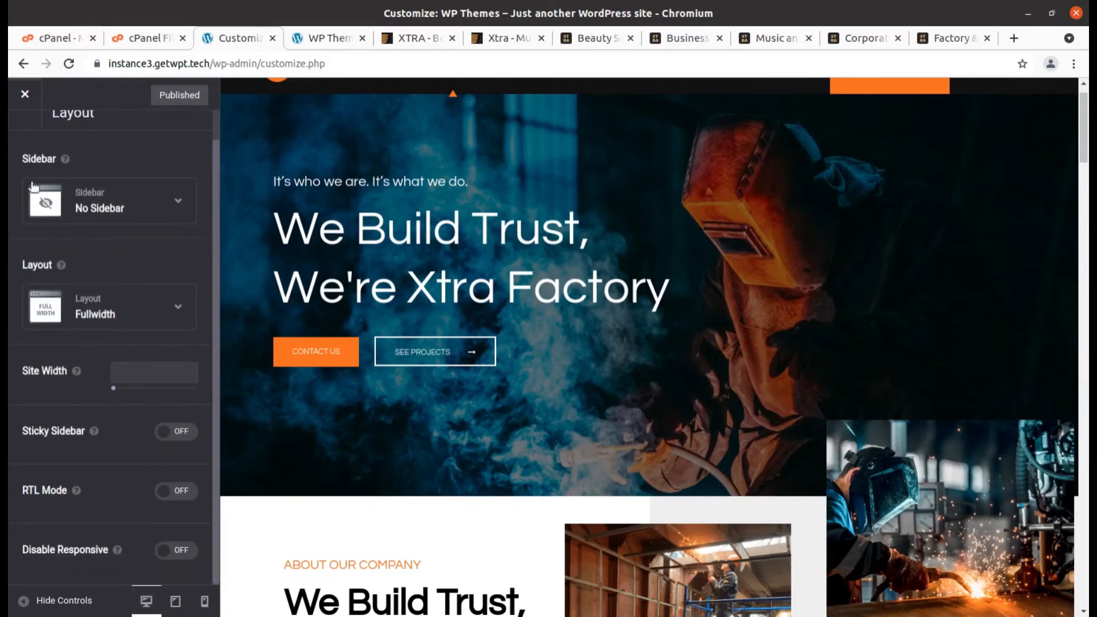
scroll(78, 274, up, 1)
click(23, 136)
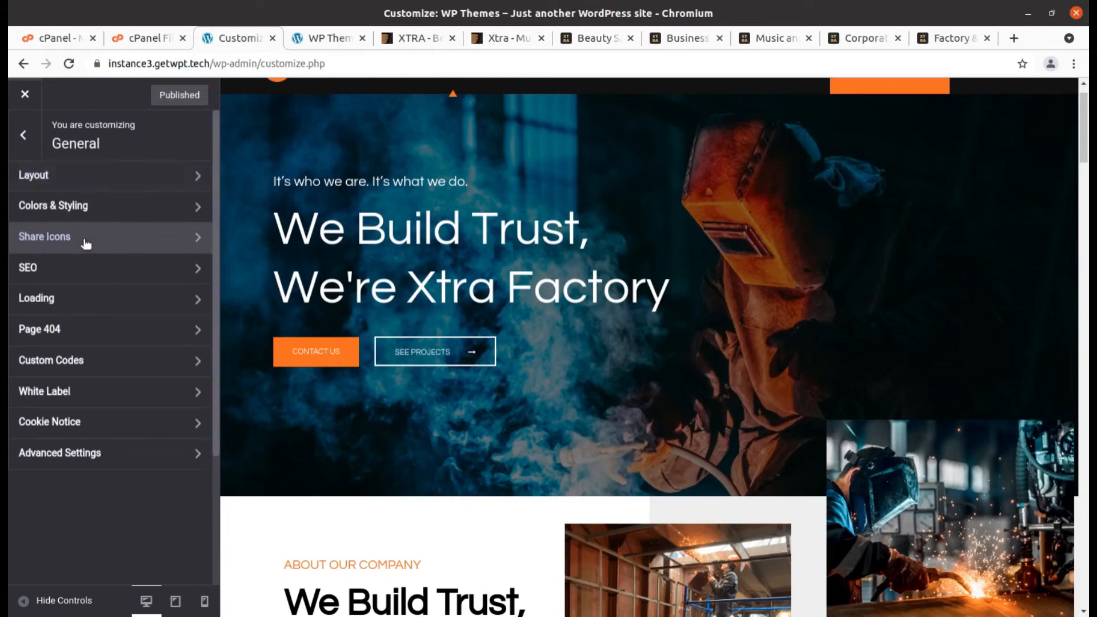
Look through the Share Icons, SEO and Loading settings in the General section.
click(86, 244)
click(23, 131)
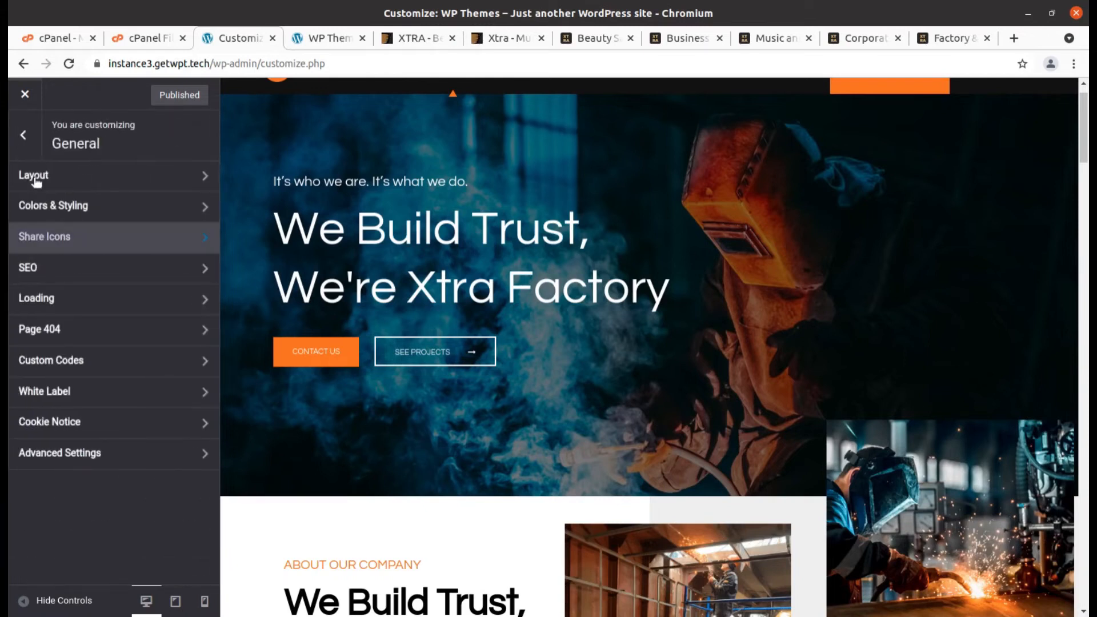
click(86, 274)
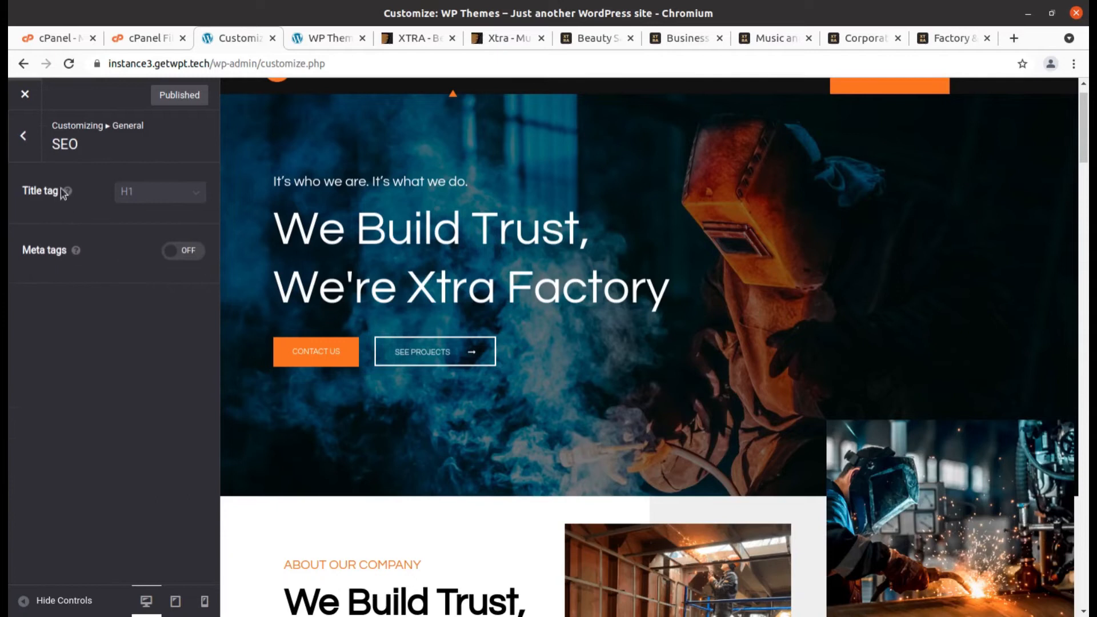
click(26, 133)
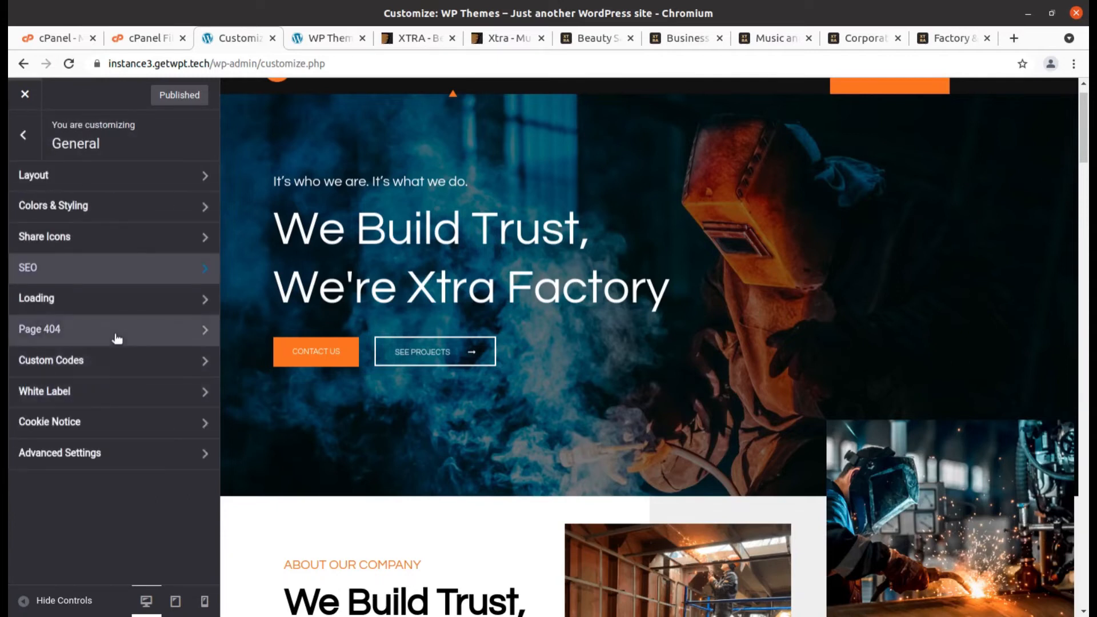
click(111, 312)
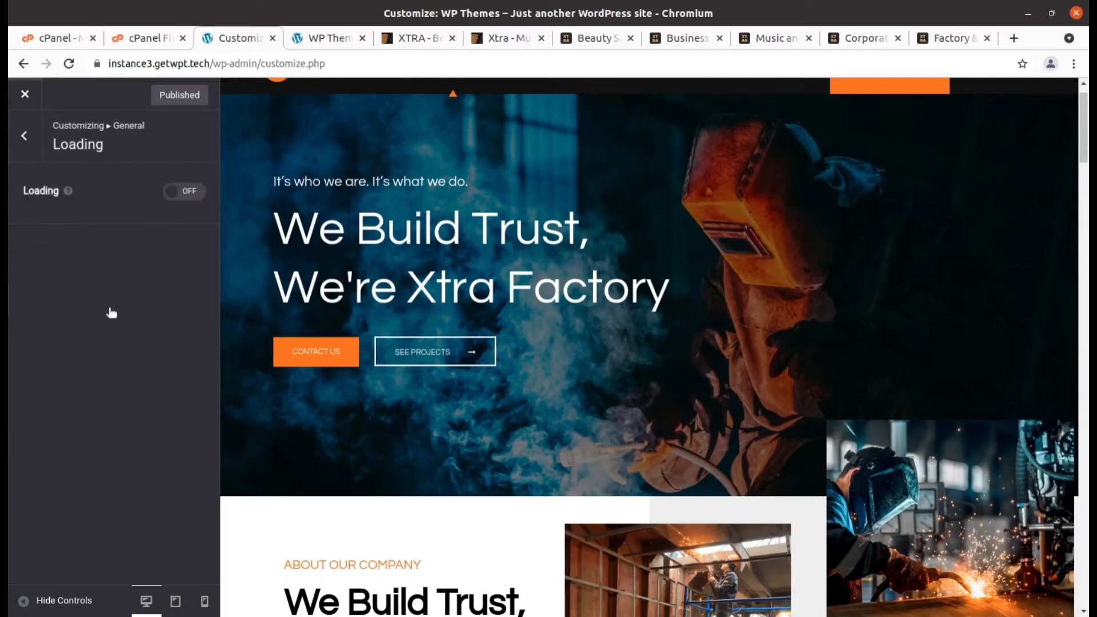
click(28, 137)
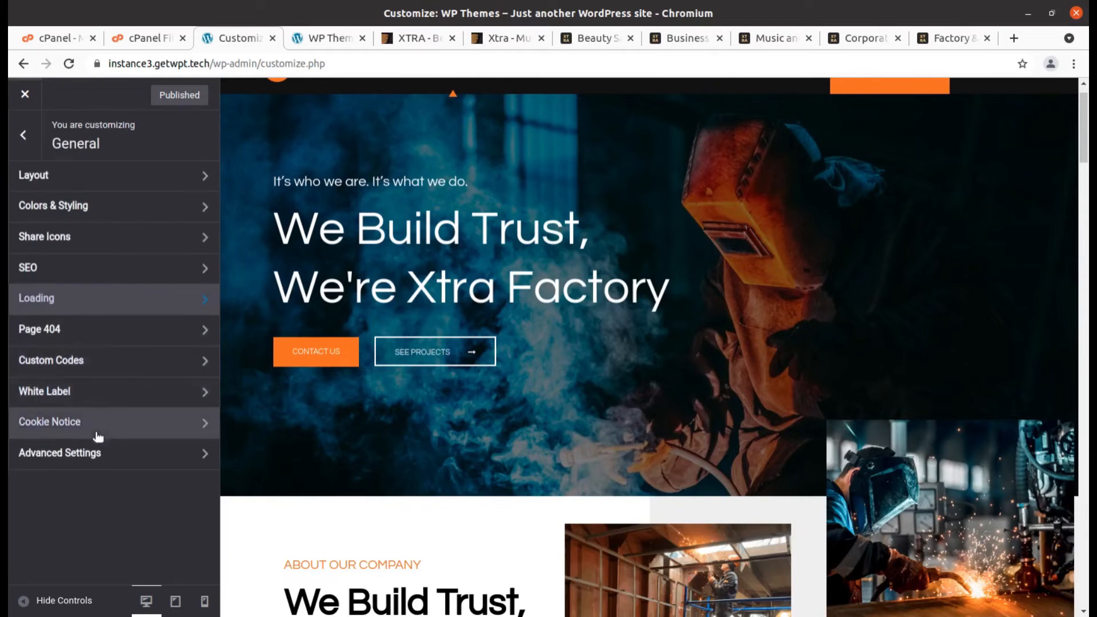
Review the General White Label settings and the theme's Typography options, and return to the main list of theme options.
click(106, 395)
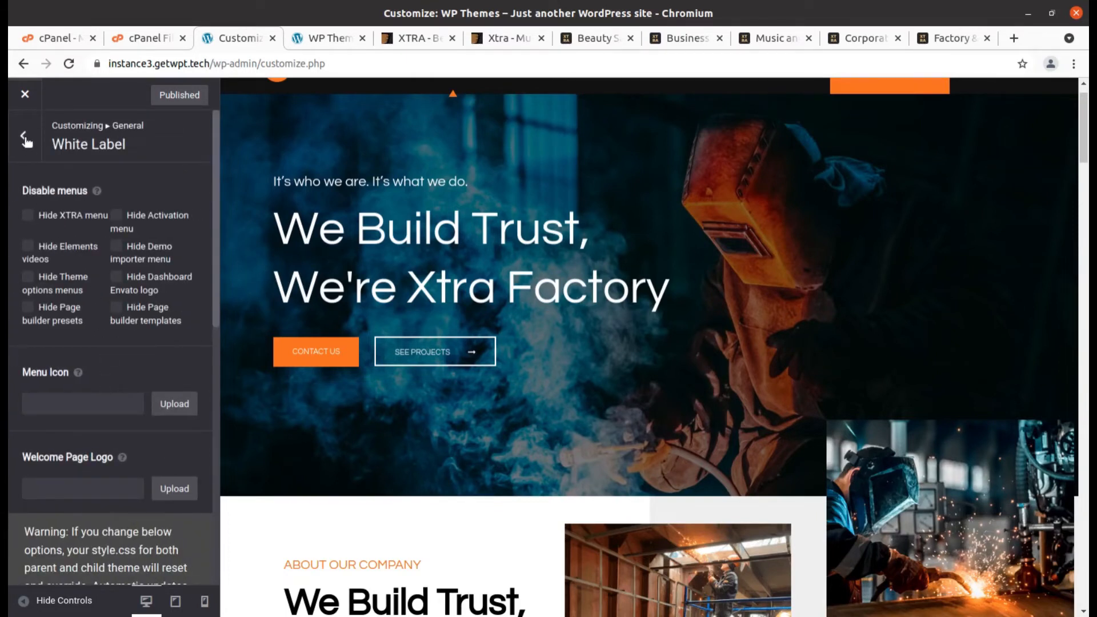
scroll(175, 472, down, 7)
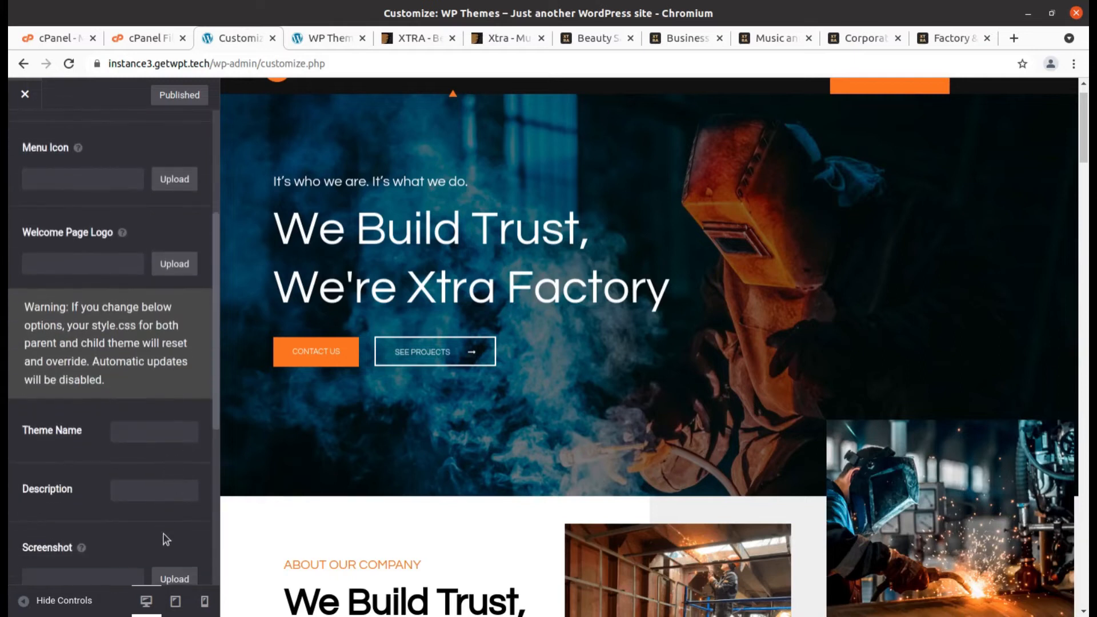
scroll(165, 539, up, 7)
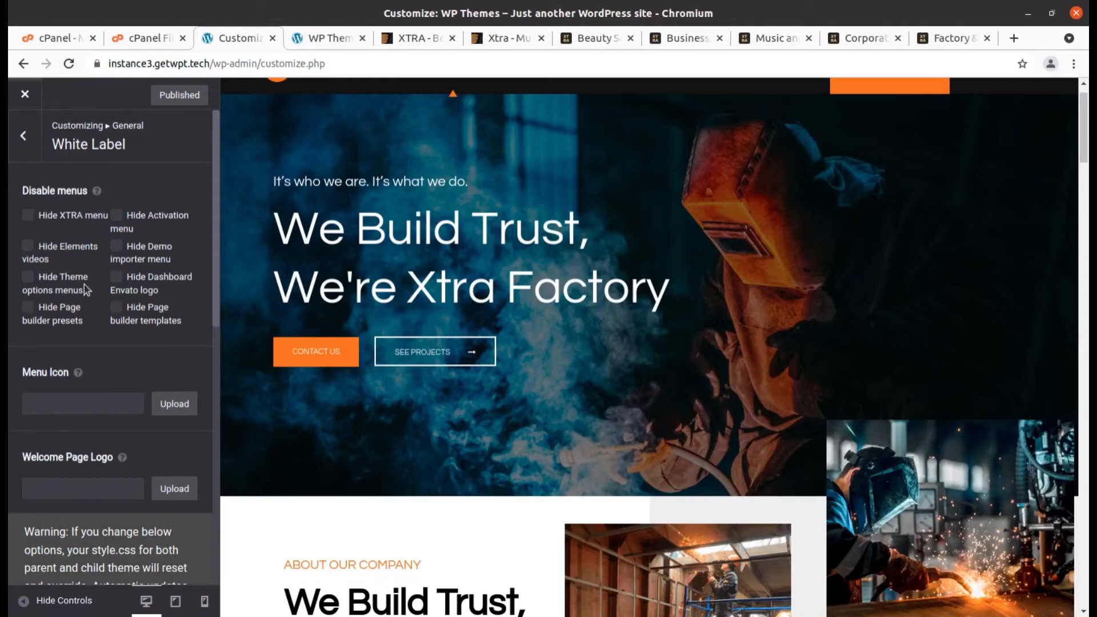
click(21, 137)
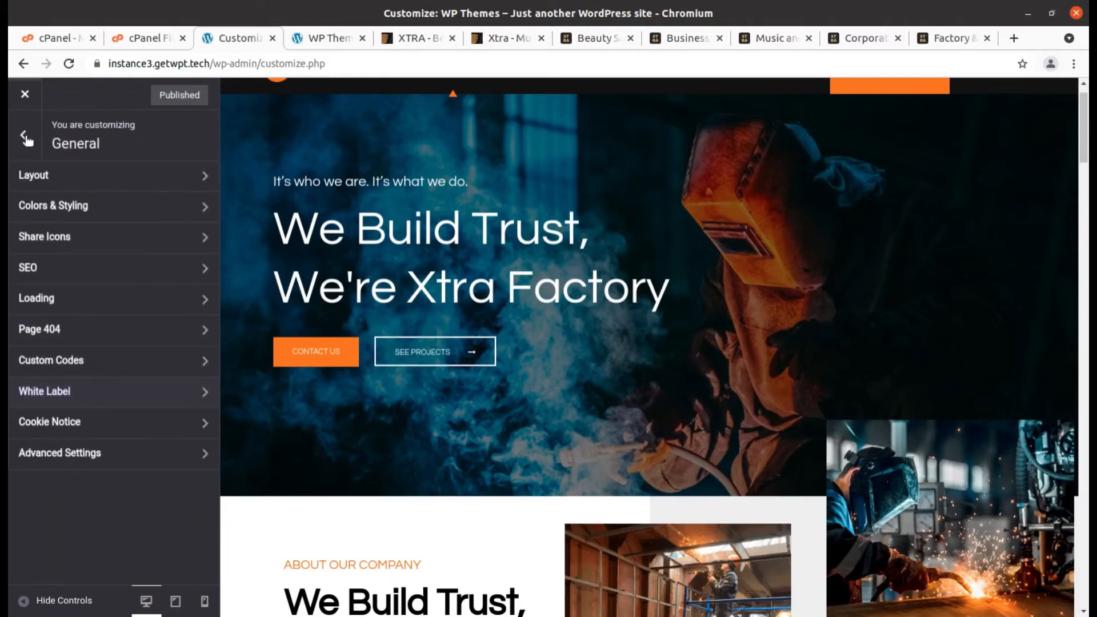
click(21, 136)
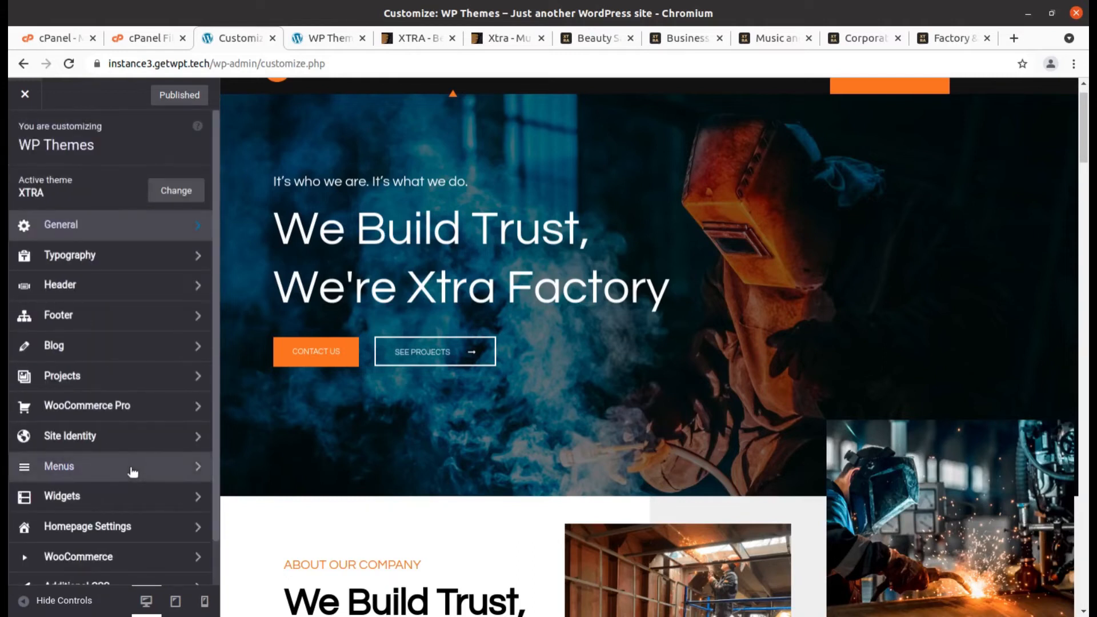
click(108, 262)
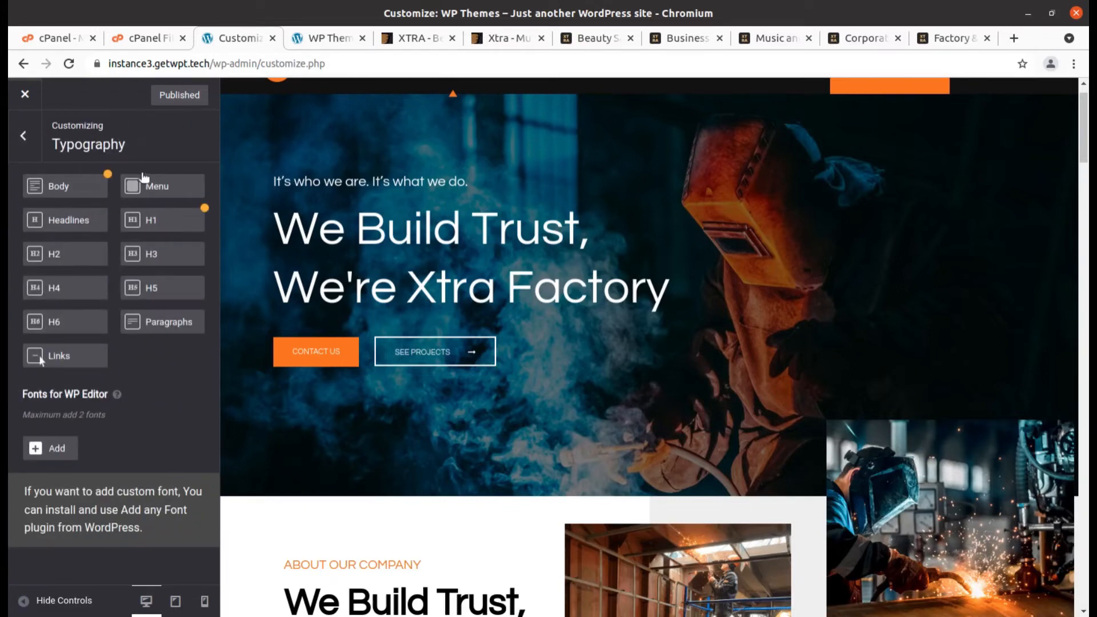
click(21, 138)
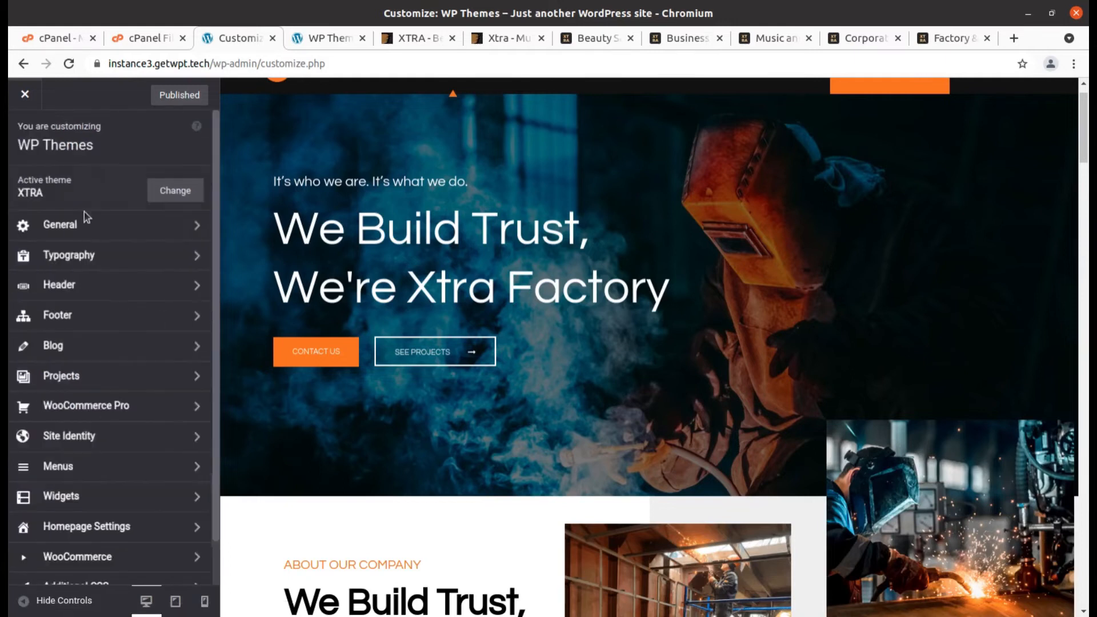
Review the Logo and Custom Header Template settings in the Header section.
click(94, 291)
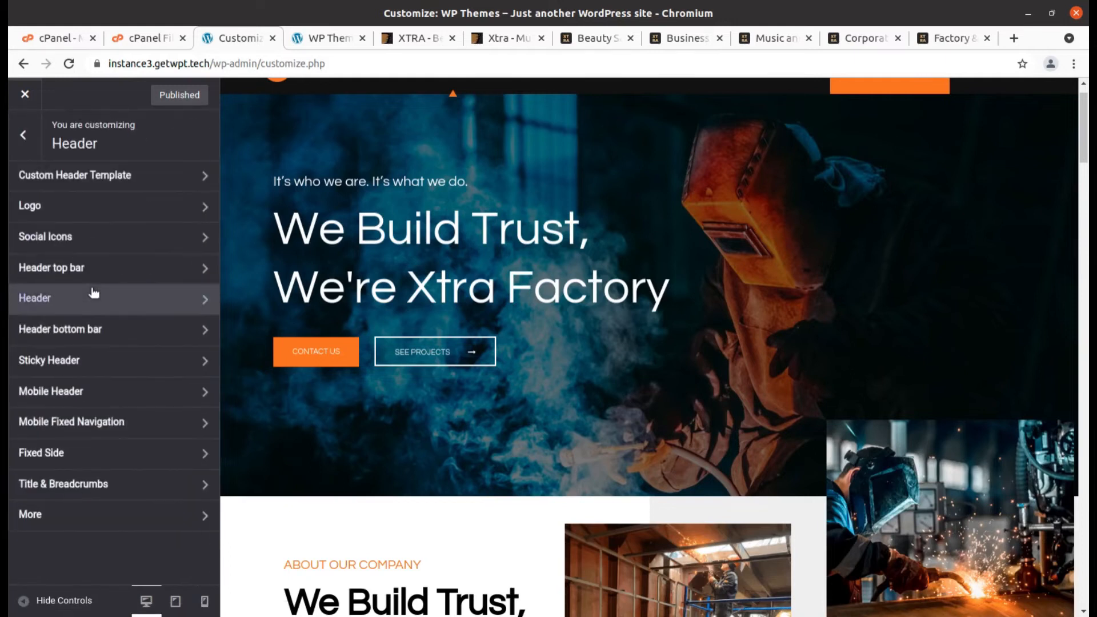
click(112, 205)
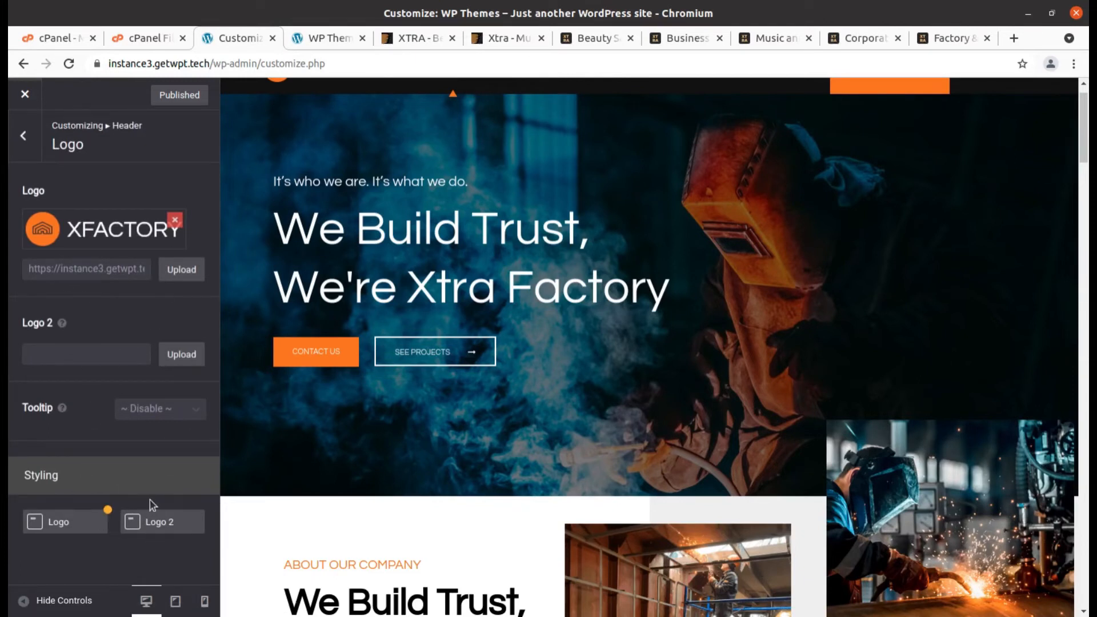
click(20, 138)
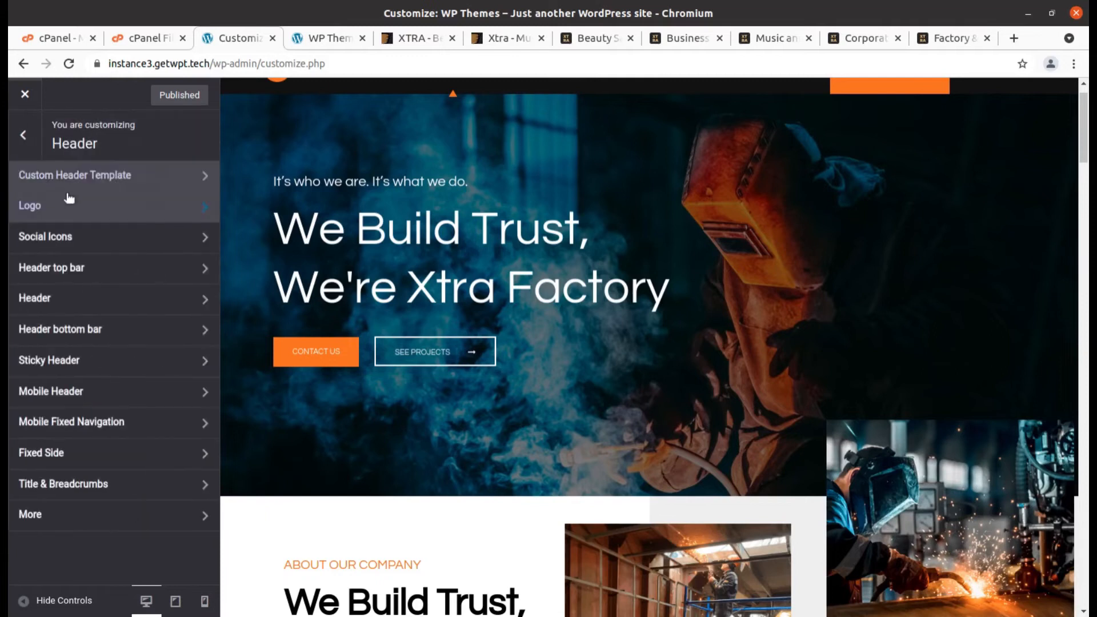
click(114, 184)
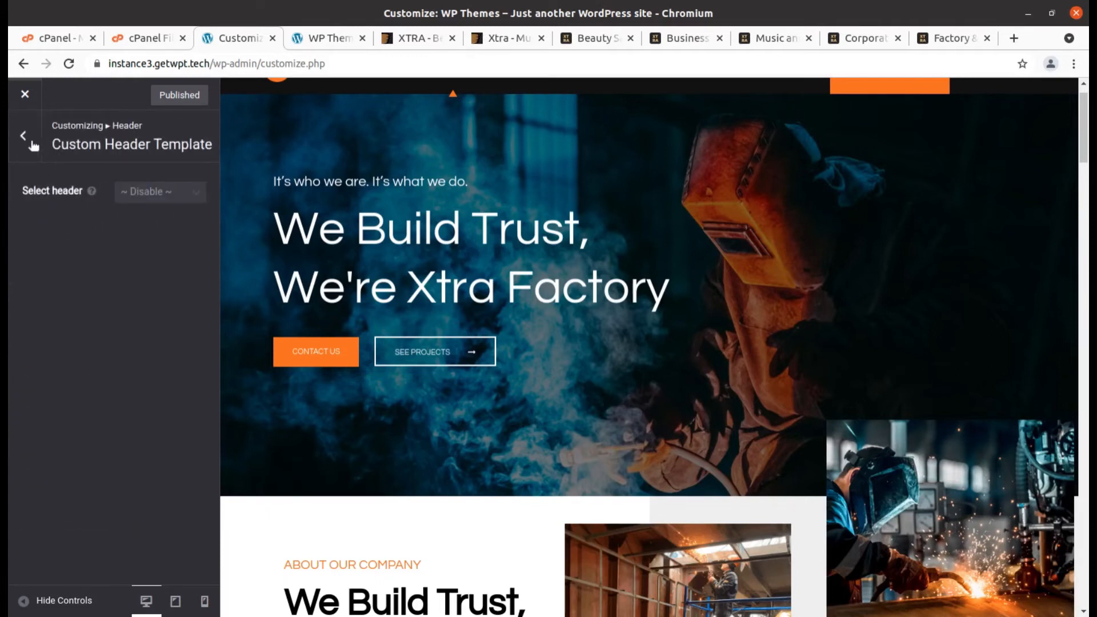
click(32, 143)
Examine the Header top bar settings, including its element slots, Row Styling and Menu Styling options.
click(97, 278)
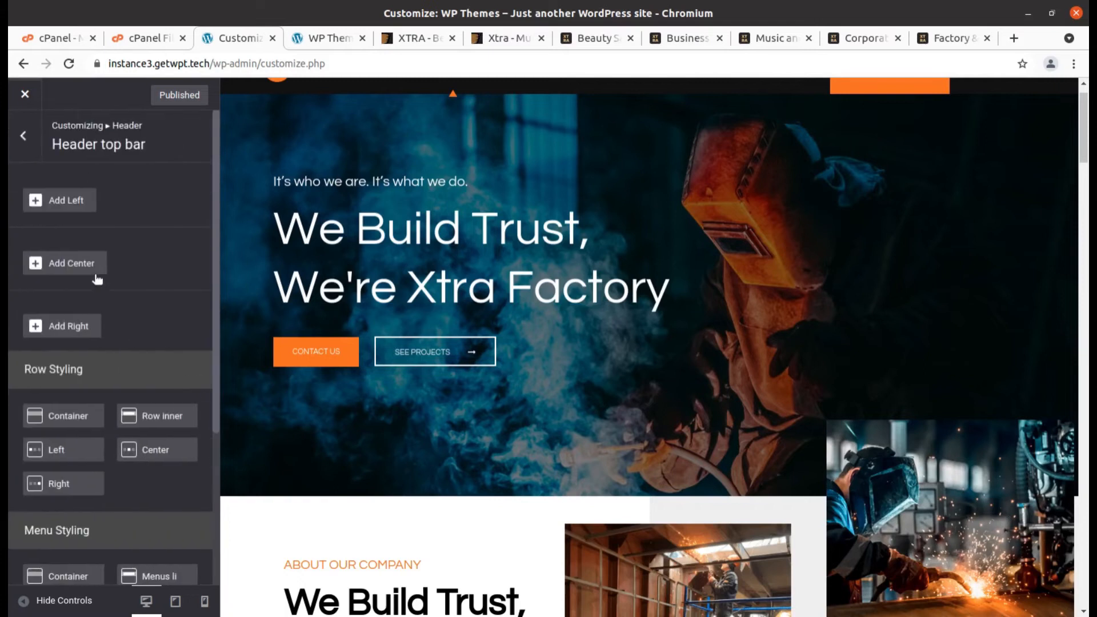
scroll(118, 355, down, 4)
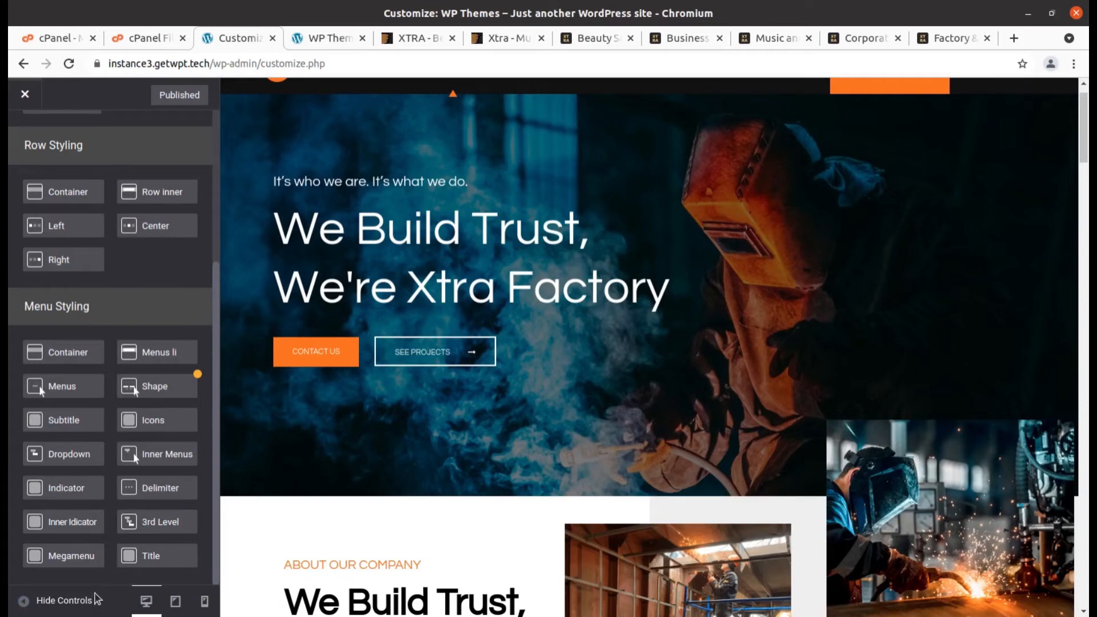
scroll(78, 255, up, 4)
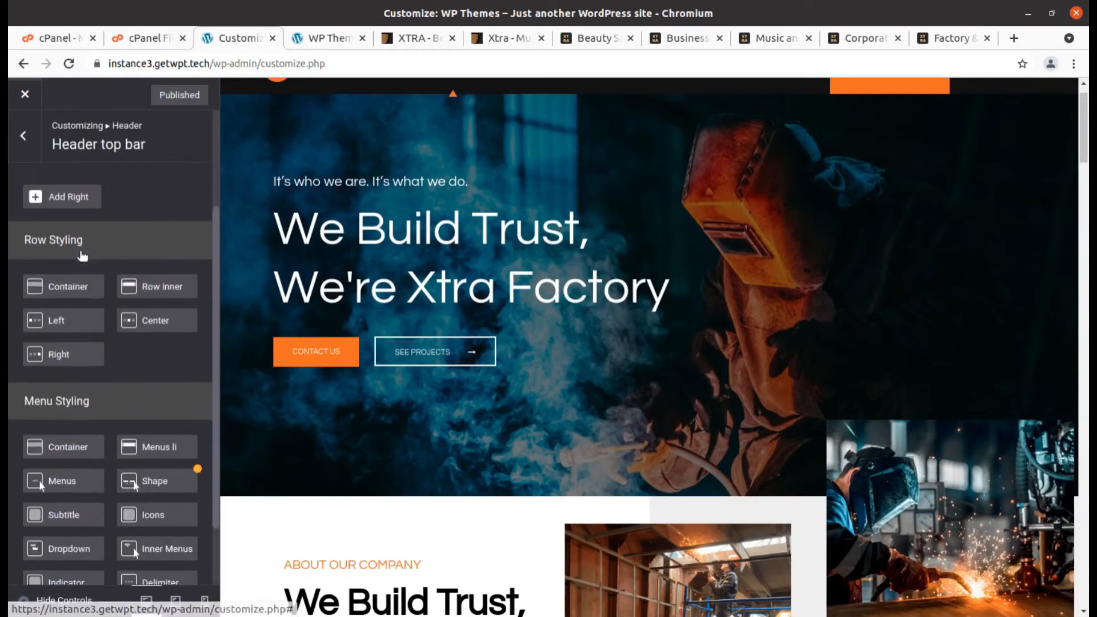
Review the main Header row's element slots, Row Styling and Menu Styling options, and return to the Header section list.
click(22, 135)
click(62, 297)
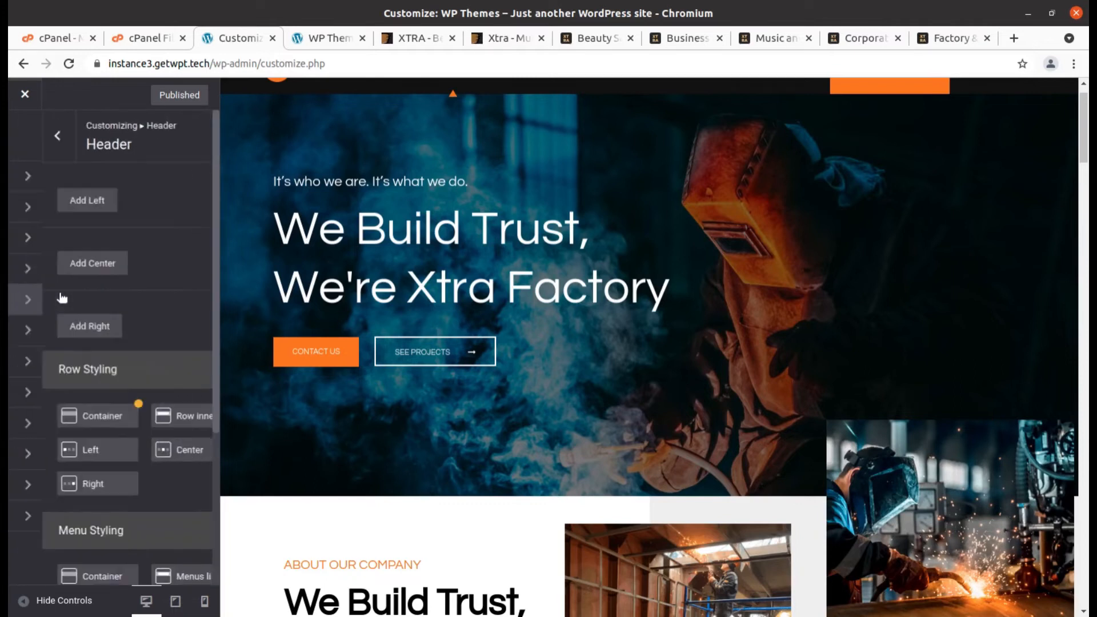
scroll(89, 313, down, 5)
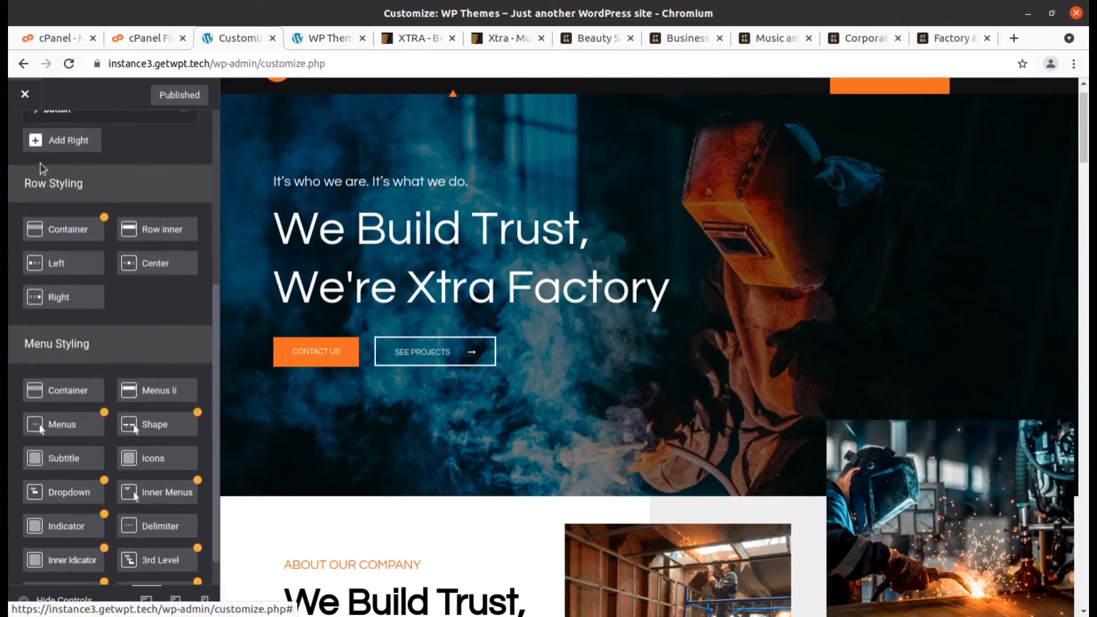
scroll(63, 257, up, 5)
click(23, 135)
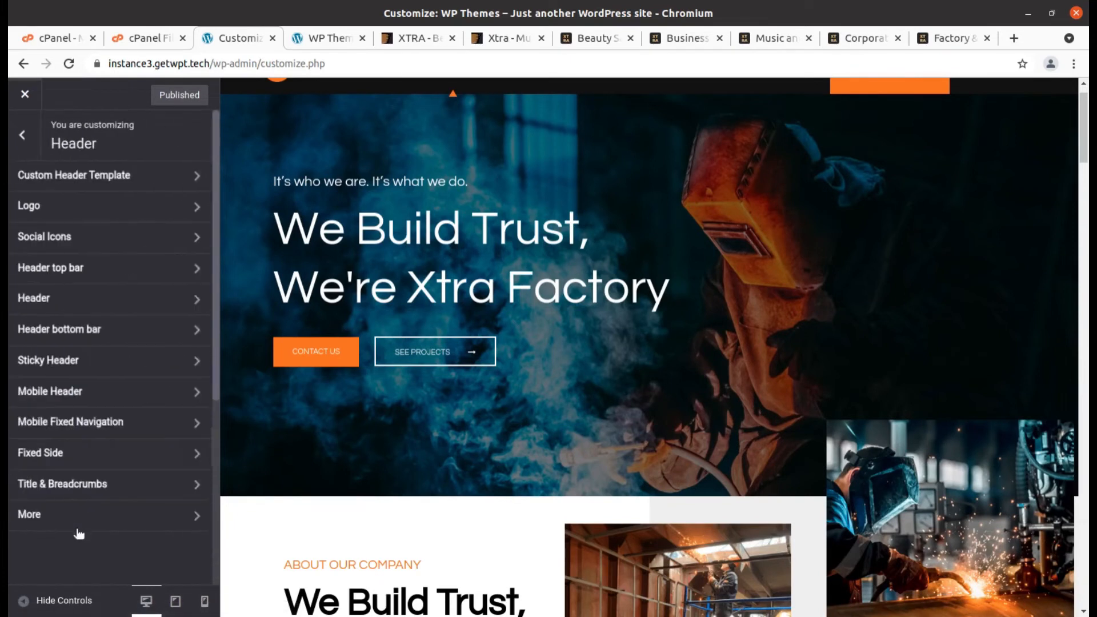
Check the Header bottom bar and Sticky Header settings in the Header section.
click(79, 341)
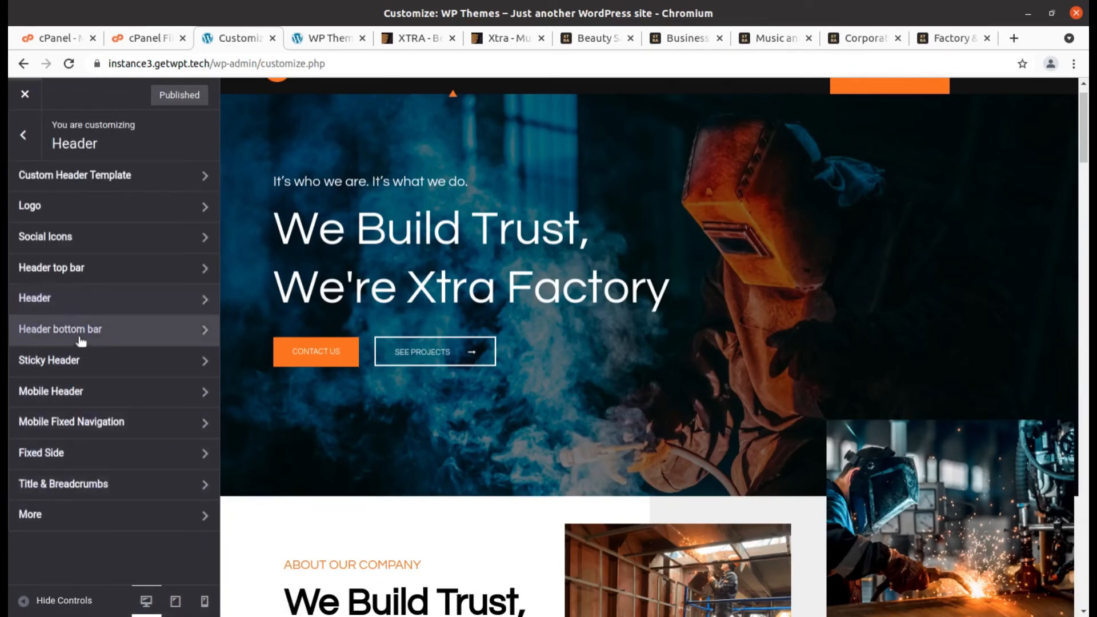
click(23, 135)
click(120, 372)
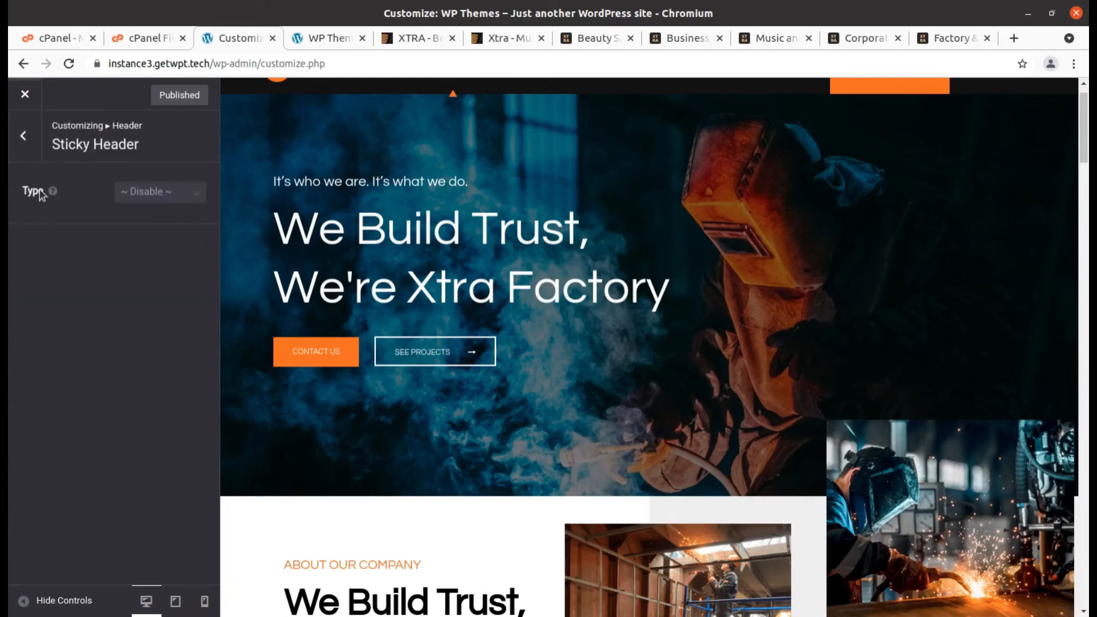
click(24, 138)
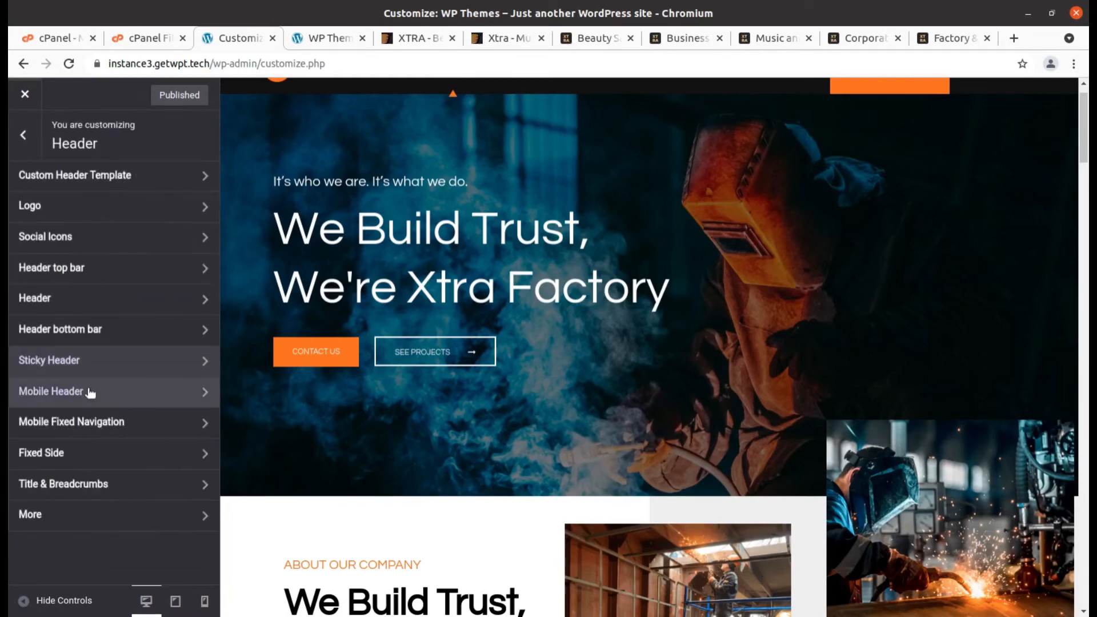
Look through the Mobile Header and Mobile Fixed Navigation settings in the Header section.
click(91, 394)
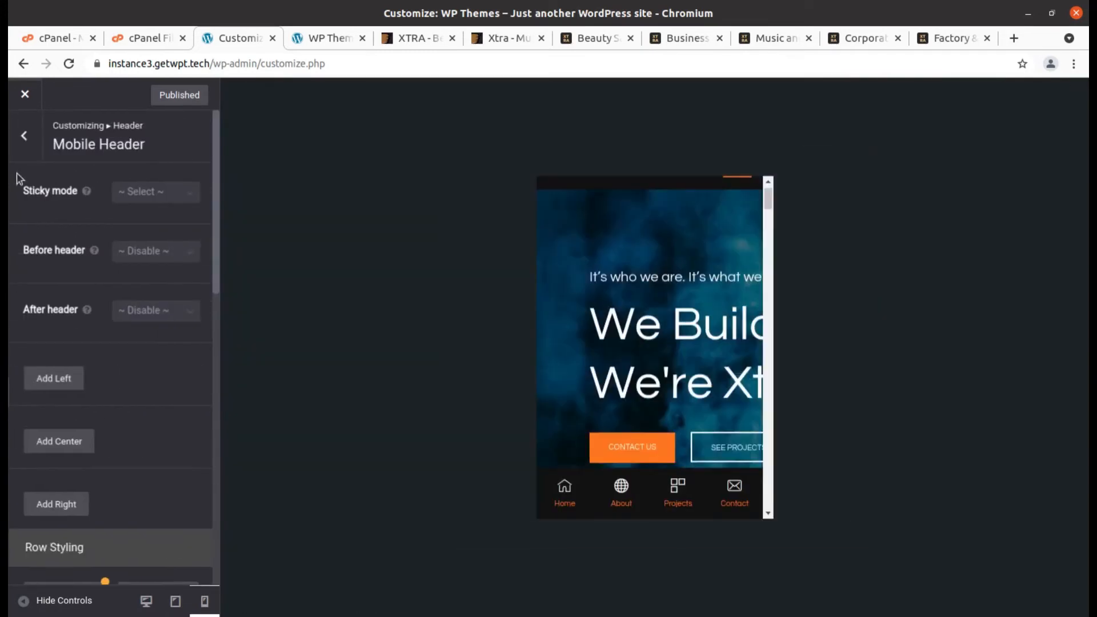
click(18, 142)
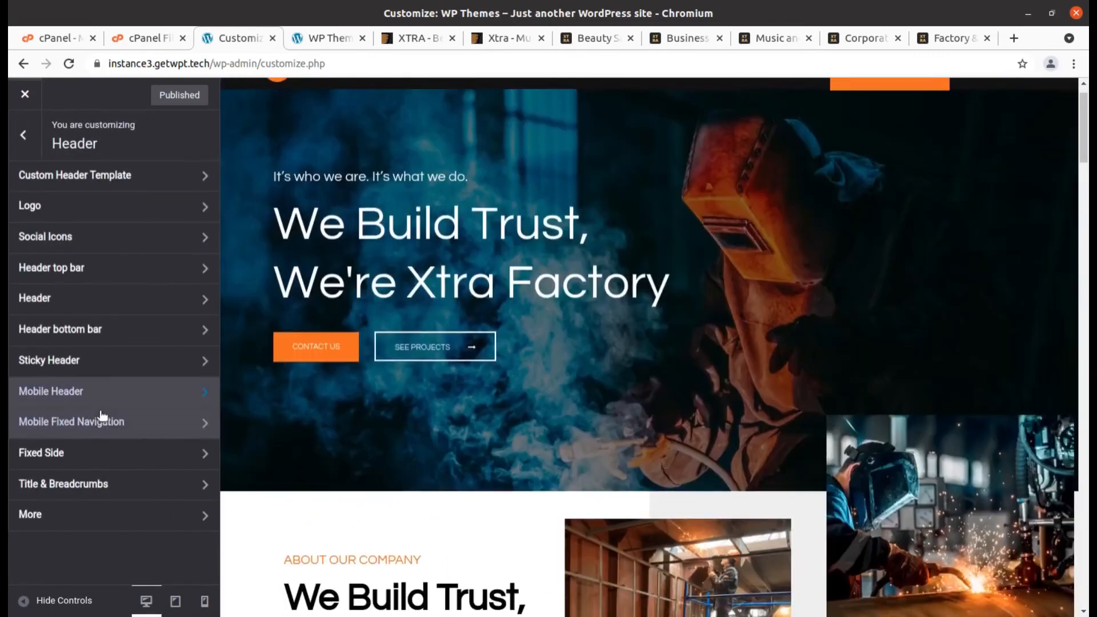
click(104, 436)
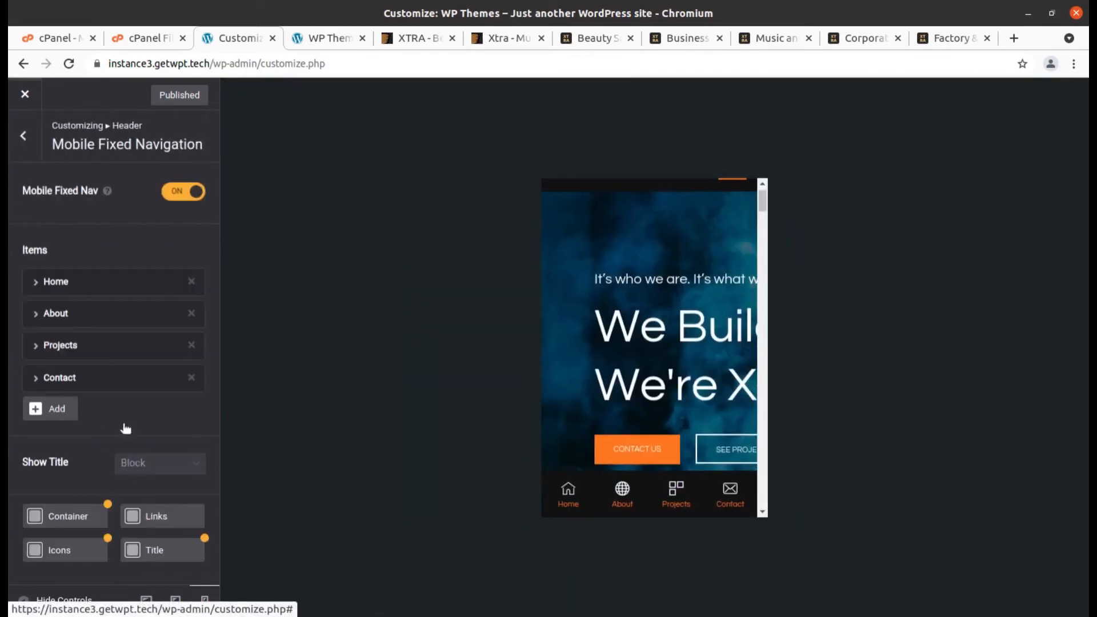
click(31, 140)
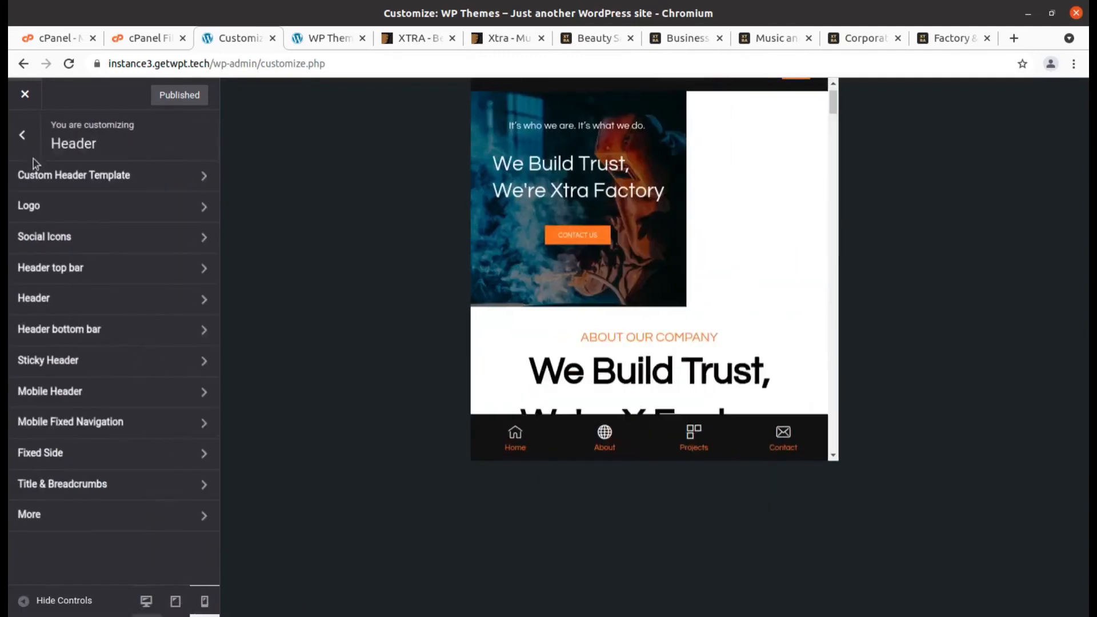
Review the Header's Fixed Side, Title & Breadcrumbs and More settings, and return to the main list of theme options.
click(90, 466)
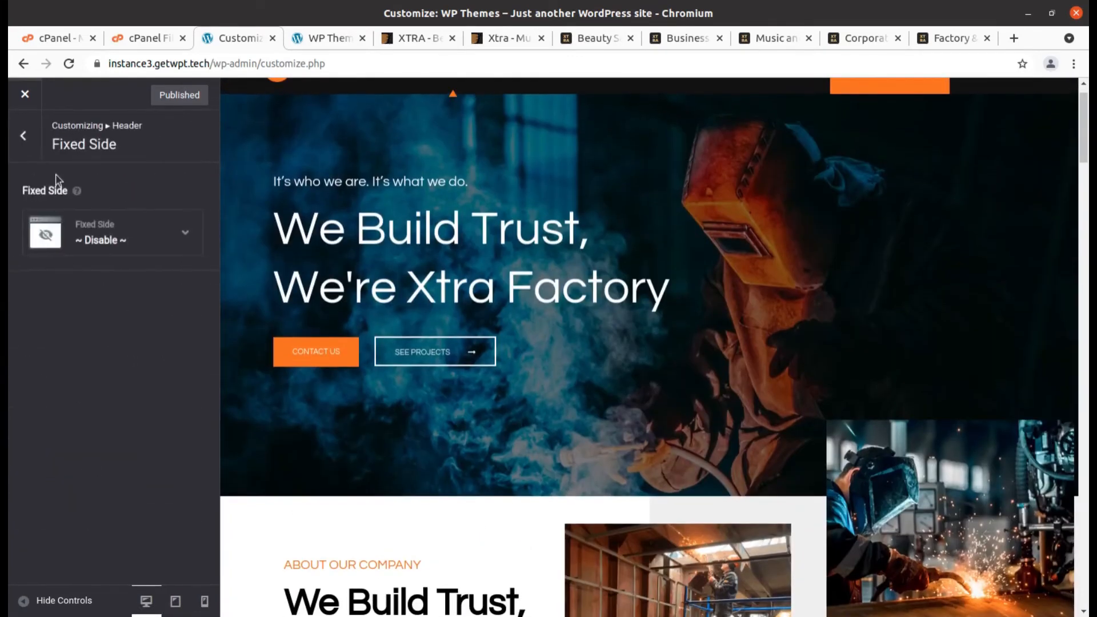
click(25, 134)
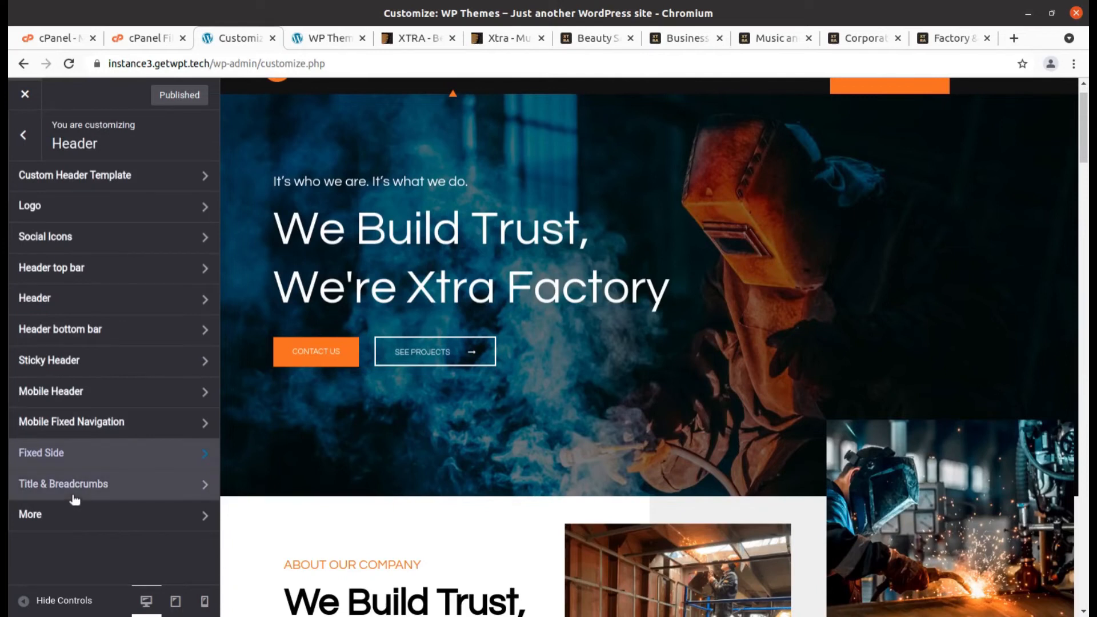
click(74, 496)
click(30, 140)
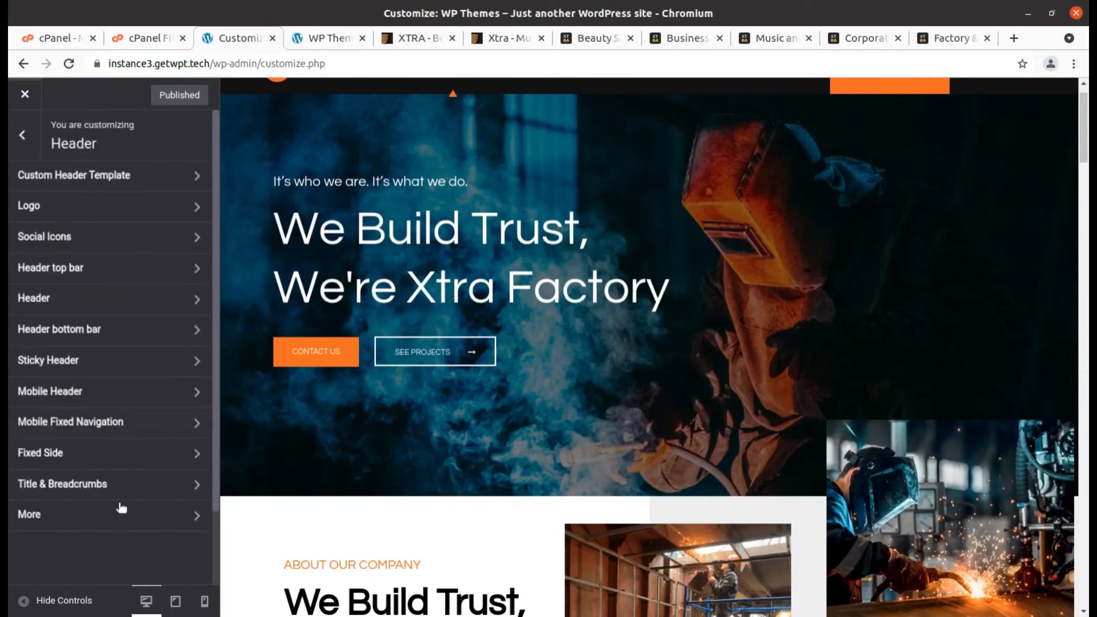
click(105, 516)
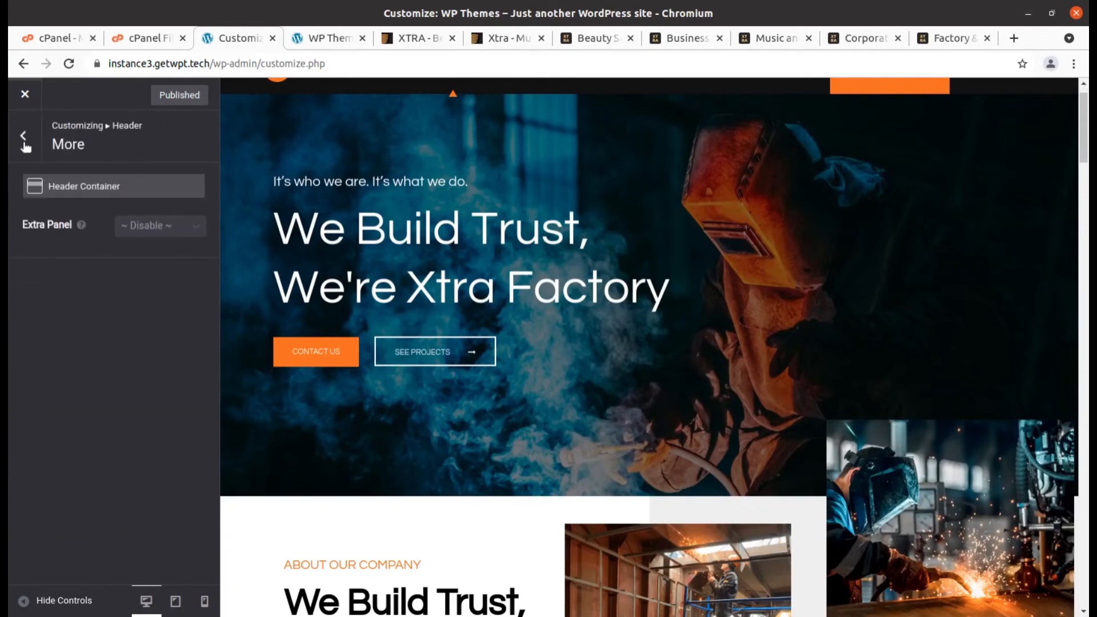
click(24, 141)
click(24, 142)
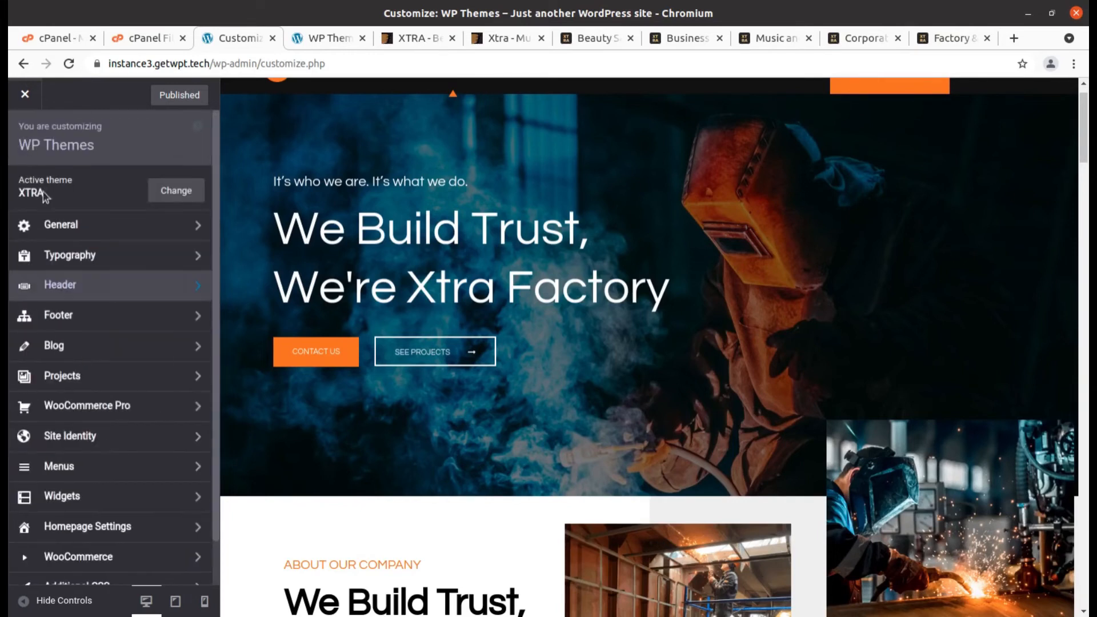
Look over the subsections available in the Footer and Blog sections of the theme options.
click(79, 322)
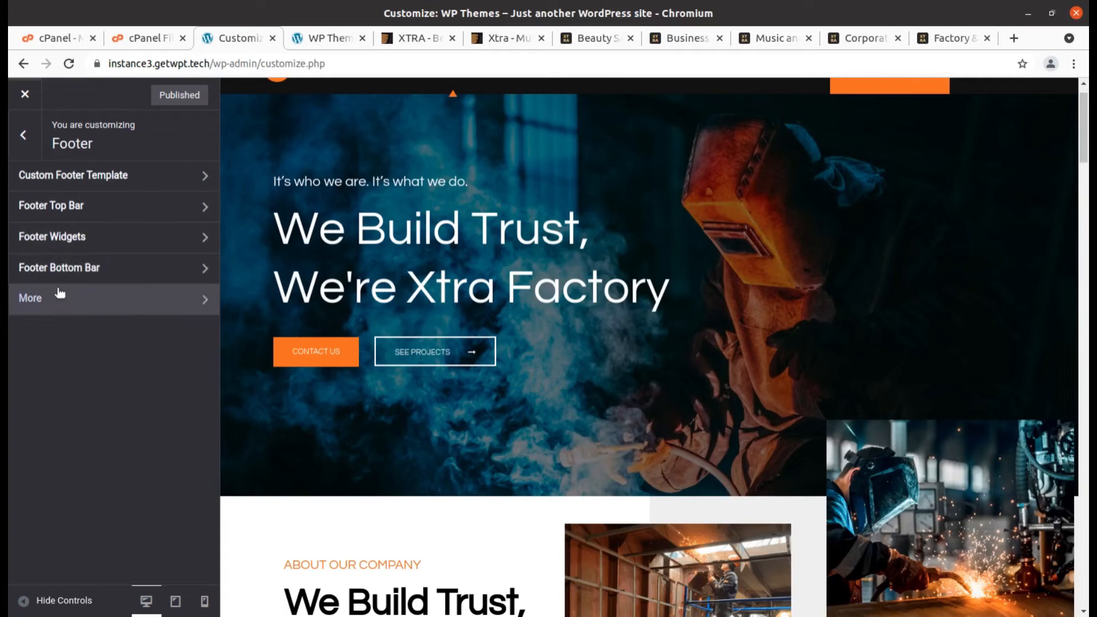
click(24, 140)
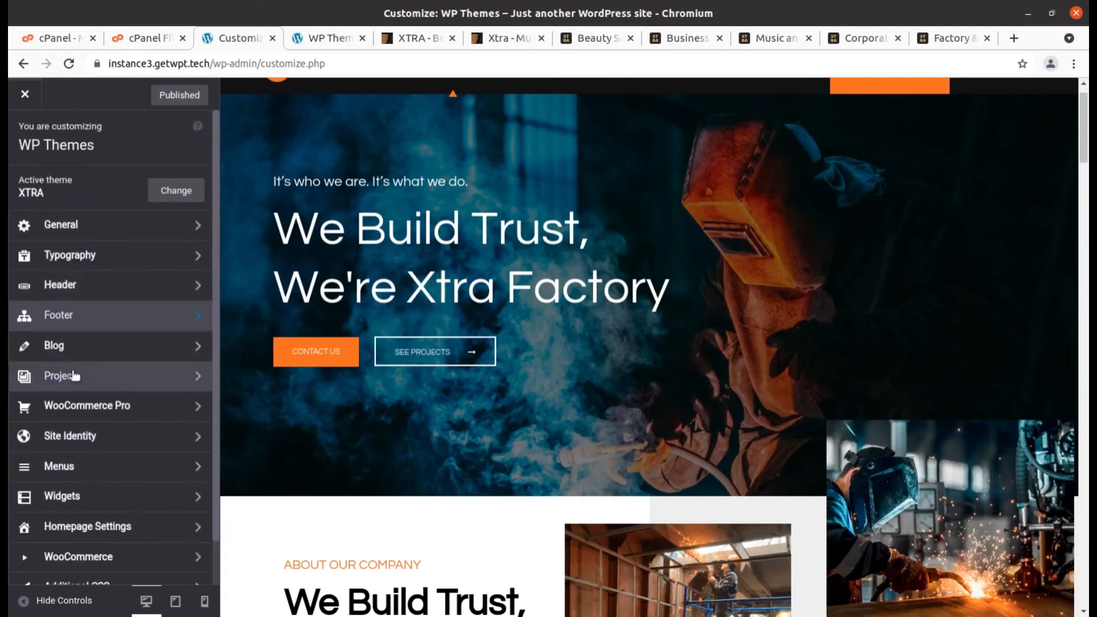
click(70, 349)
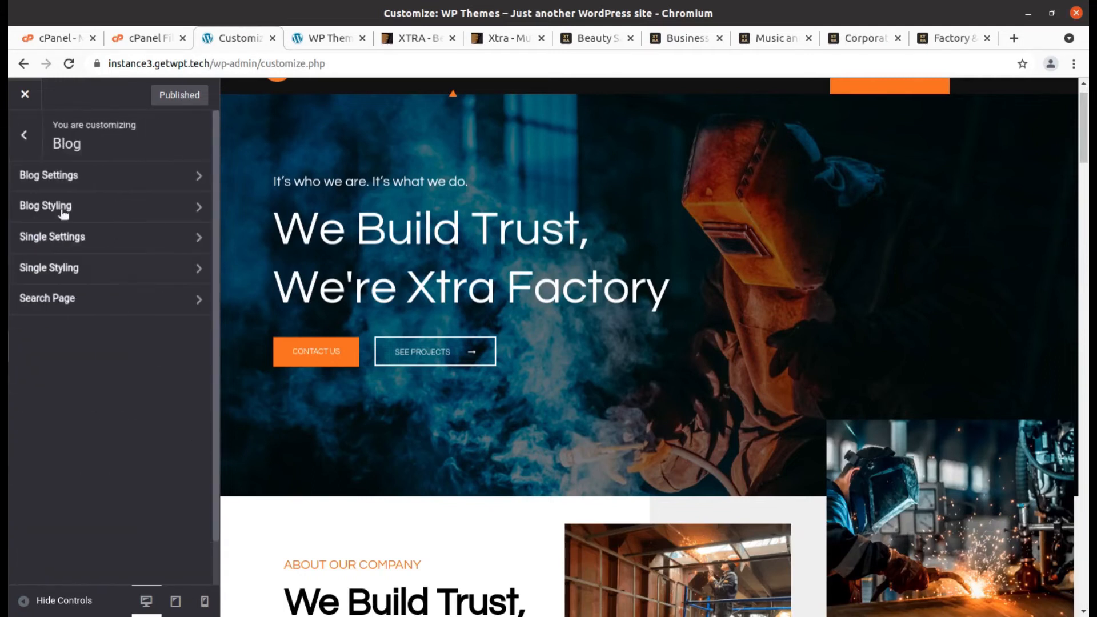
click(22, 135)
Review the WooCommerce Pro subsections and the Site Identity settings, and return to the main list of theme options.
click(88, 410)
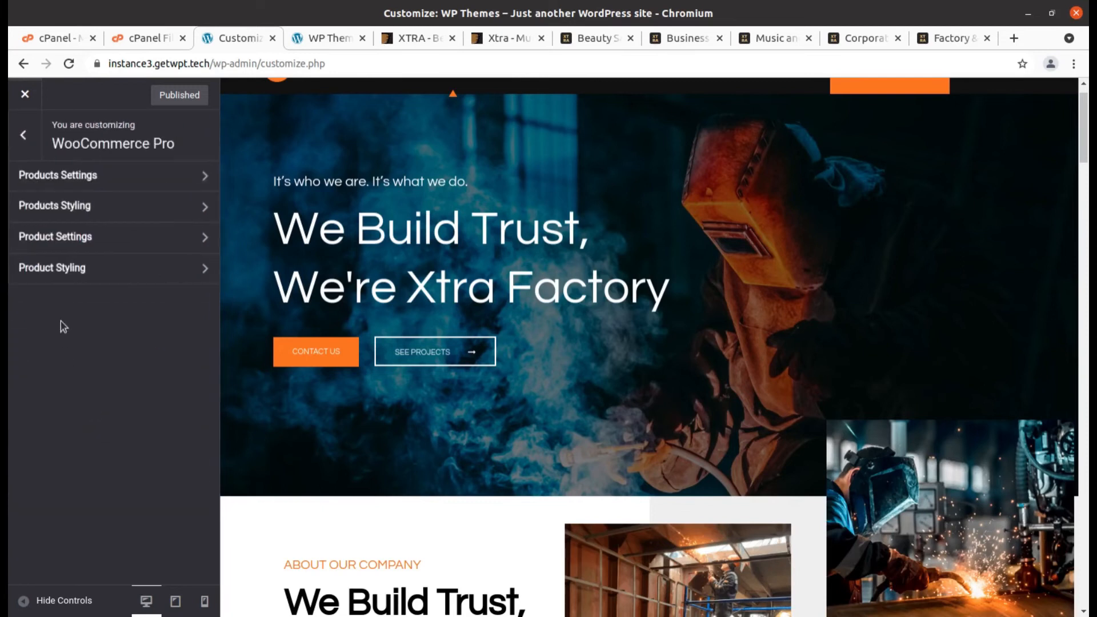
click(26, 144)
click(99, 436)
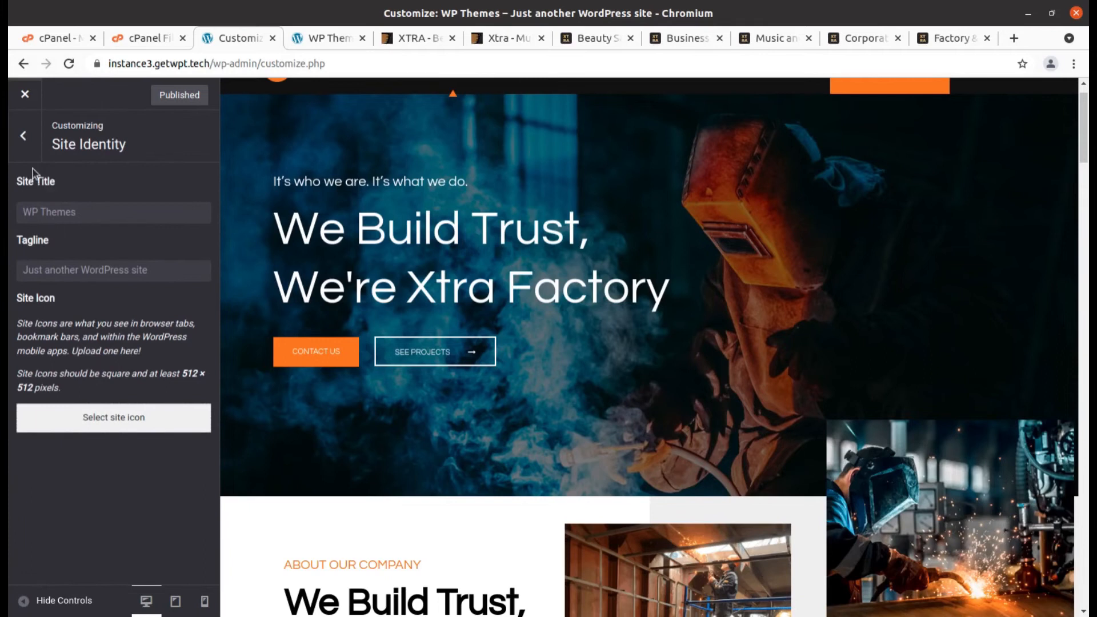
click(23, 135)
Look through the Menus, Widgets and Homepage Settings sections of the theme options.
scroll(103, 369, down, 2)
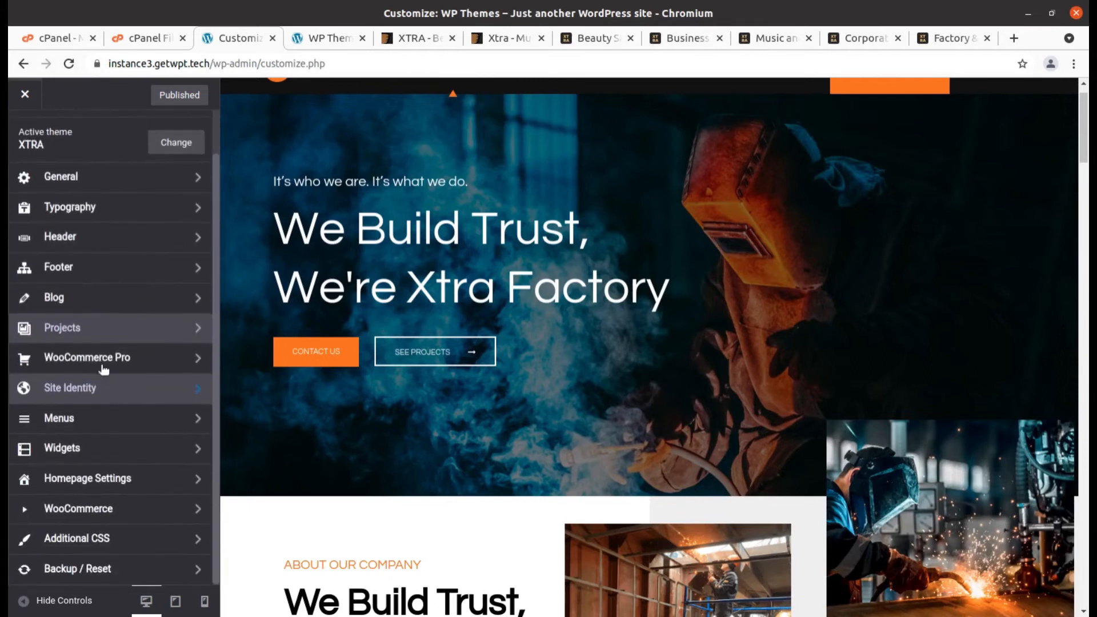
click(84, 420)
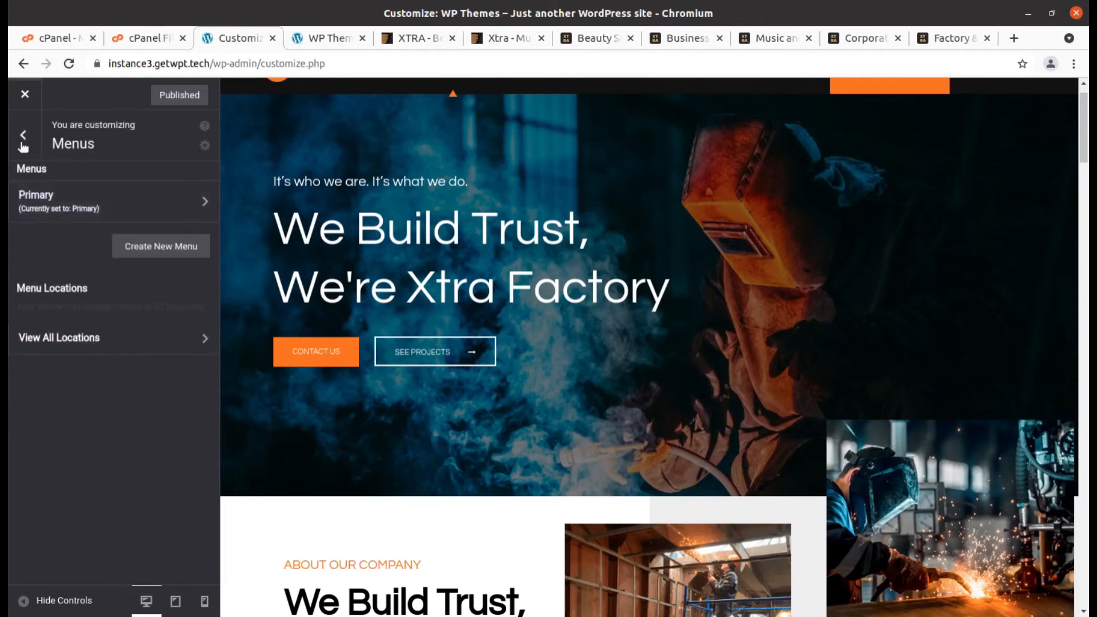
click(23, 144)
click(90, 447)
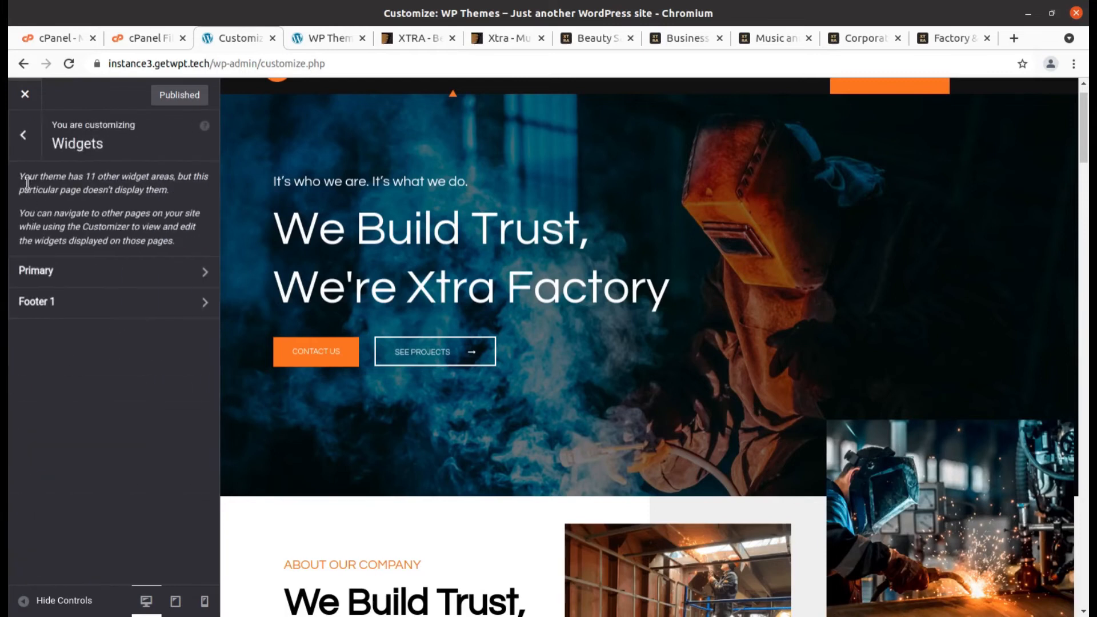
click(25, 137)
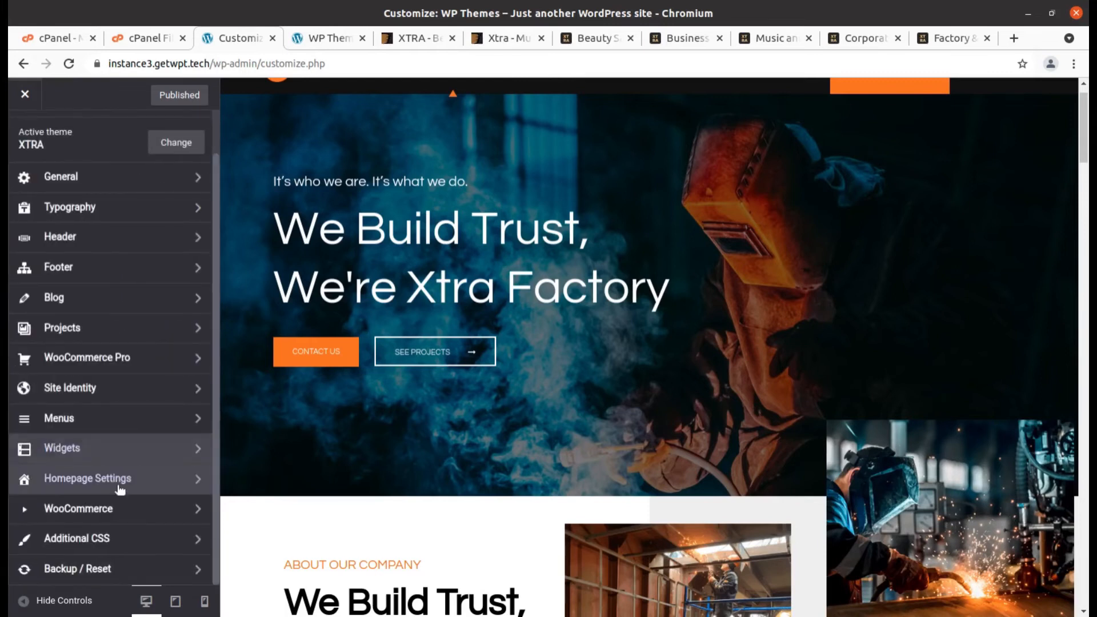
click(120, 490)
click(24, 142)
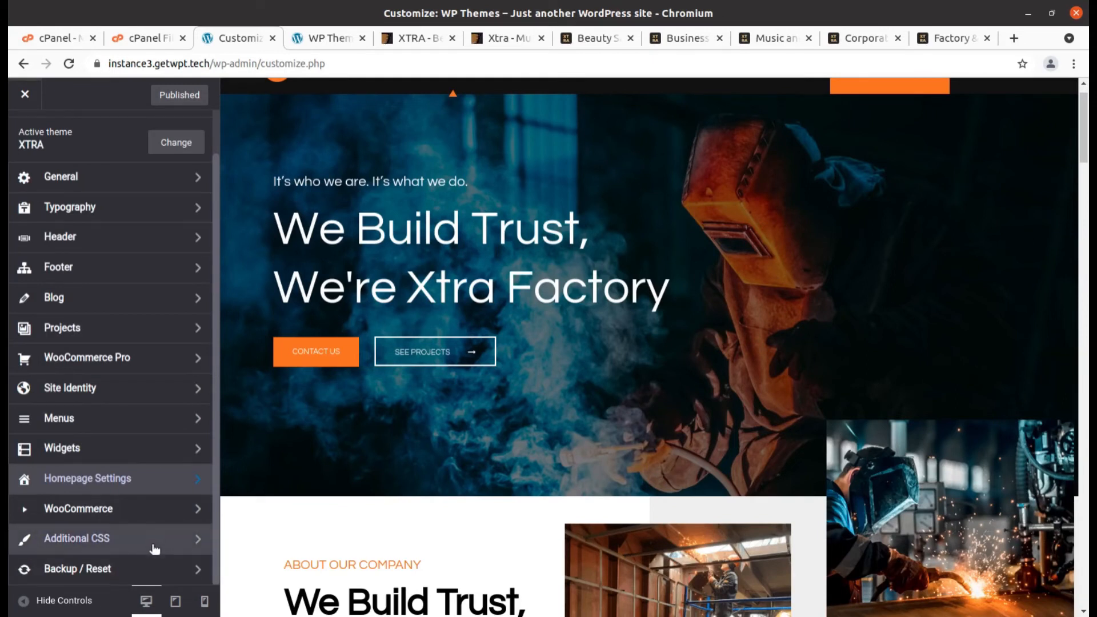
scroll(155, 548, up, 1)
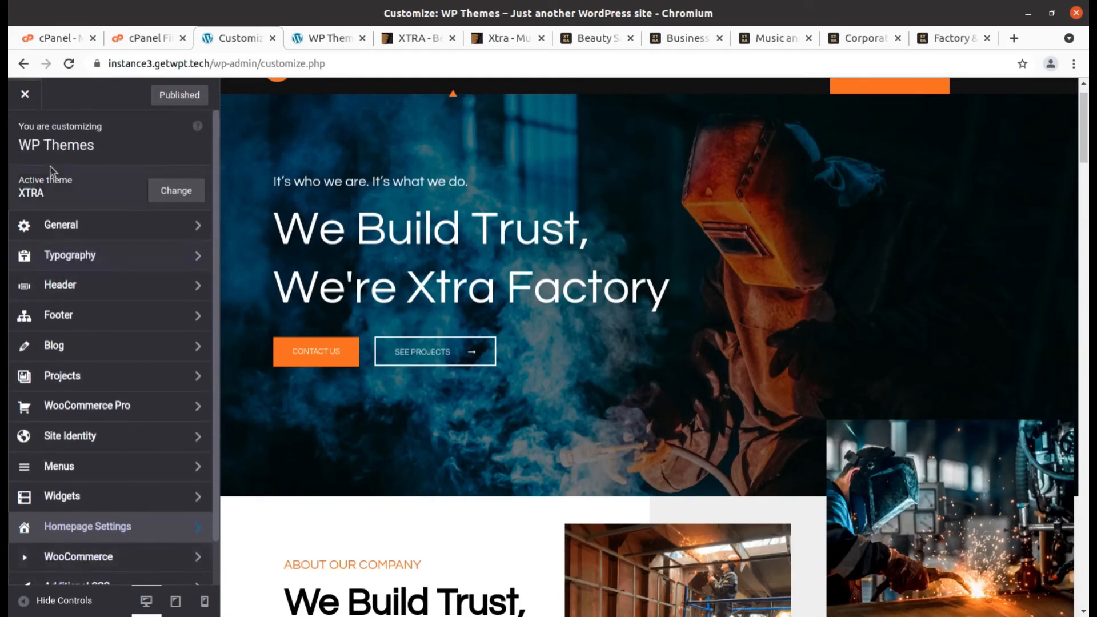
Exit the theme customizer and open the XTRA theme's System Status page.
click(25, 94)
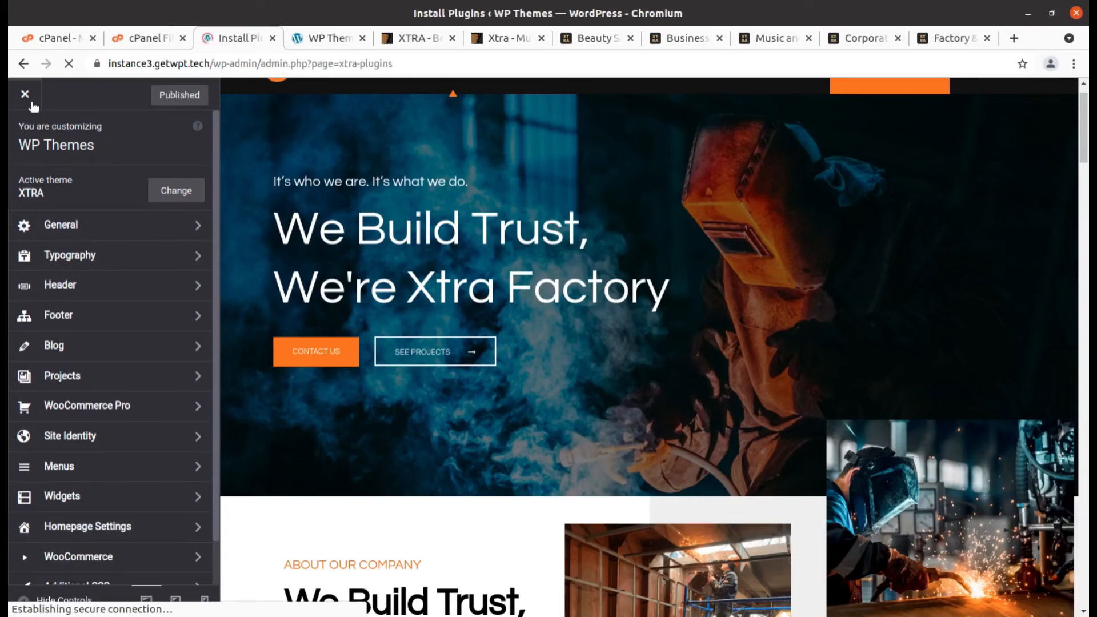
scroll(267, 404, down, 3)
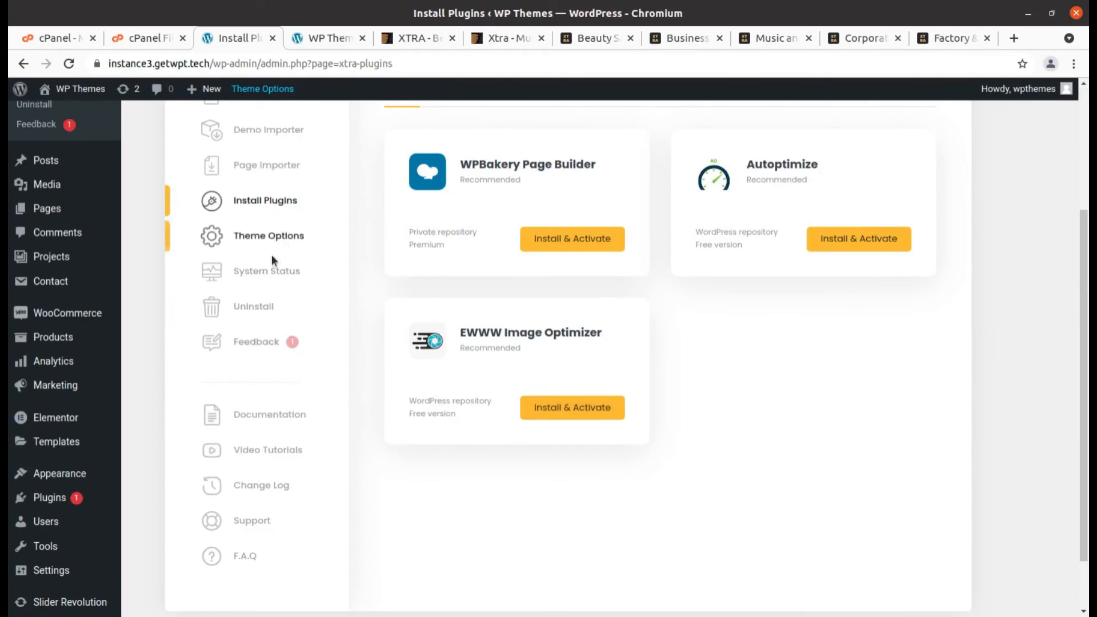
click(279, 280)
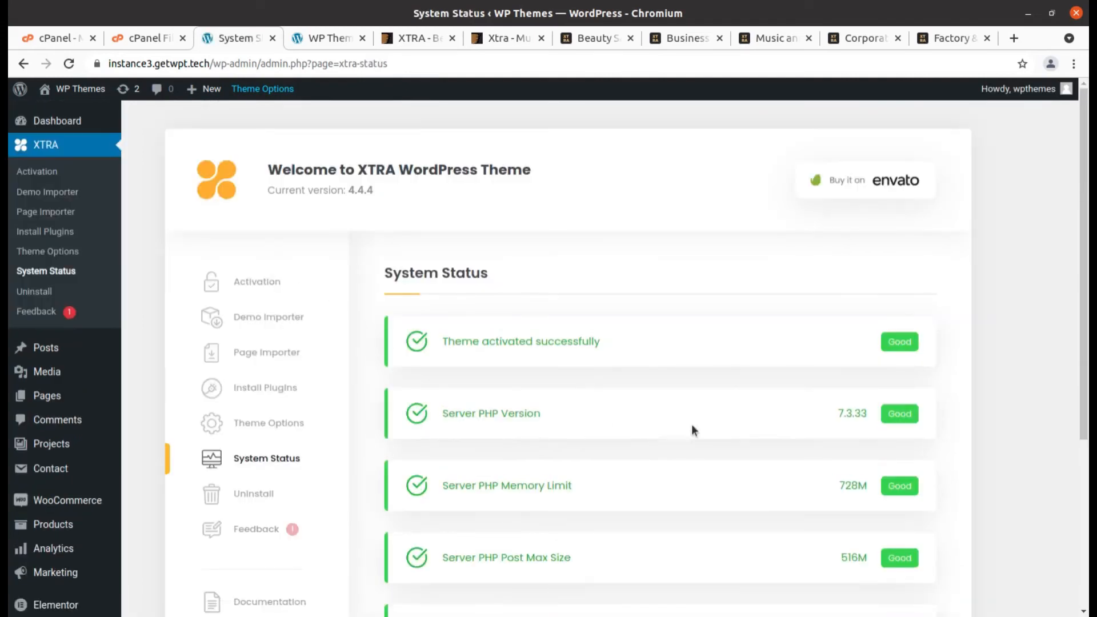
Examine the System Status checks for theme activation, PHP version, memory limit, post max size, max execution time and allow_url_fopen.
scroll(715, 412, down, 3)
scroll(737, 405, down, 2)
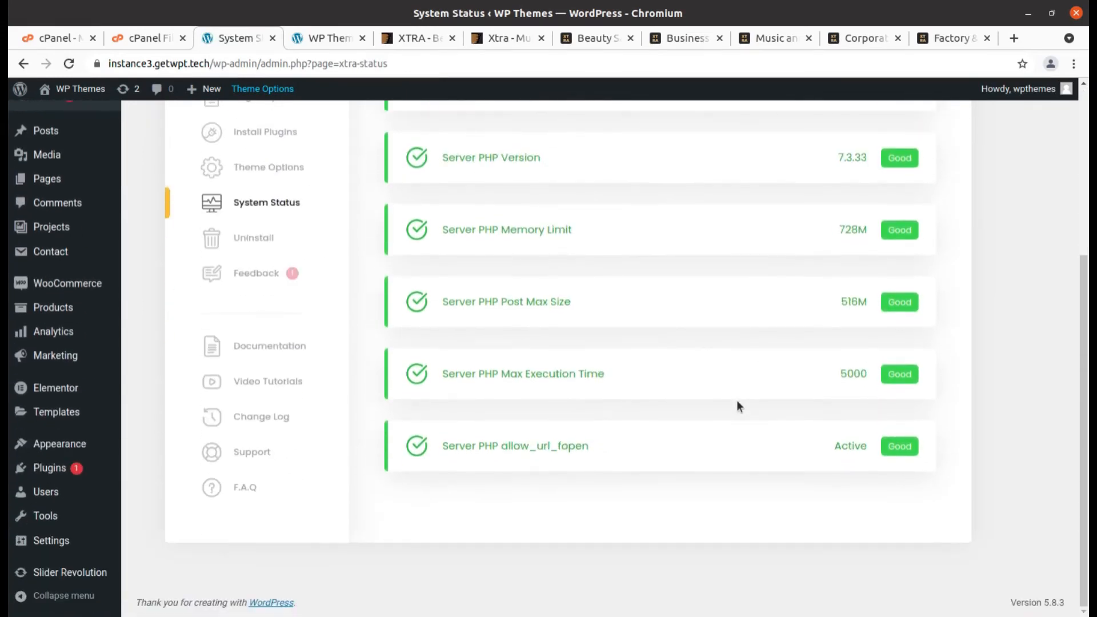
scroll(668, 391, up, 3)
scroll(885, 329, down, 2)
scroll(888, 331, down, 1)
scroll(887, 332, up, 2)
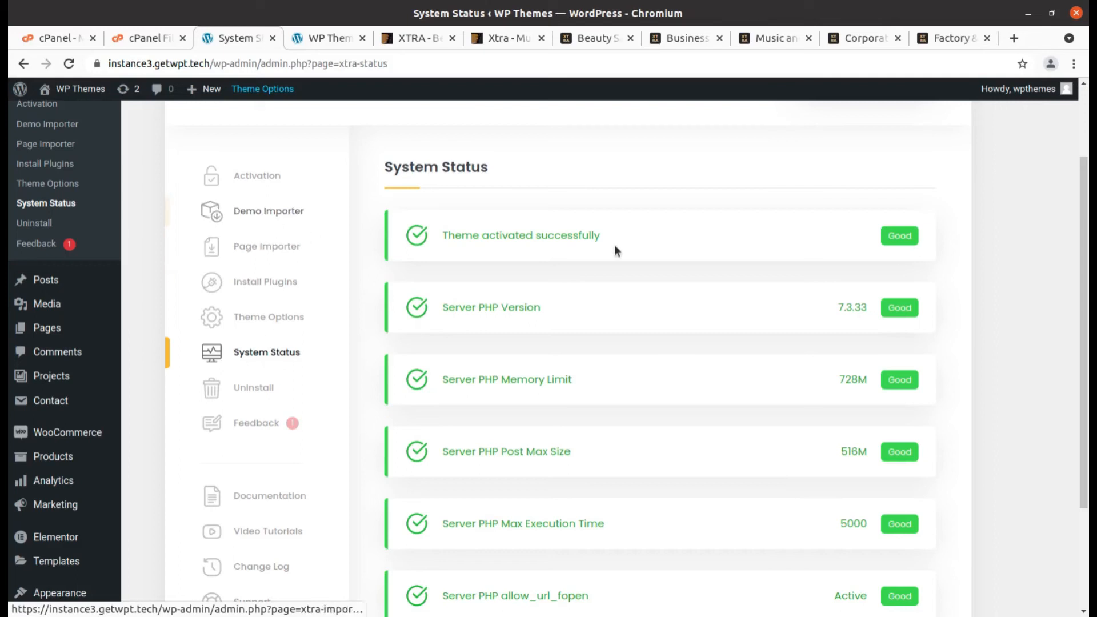
scroll(661, 337, down, 1)
scroll(664, 326, down, 2)
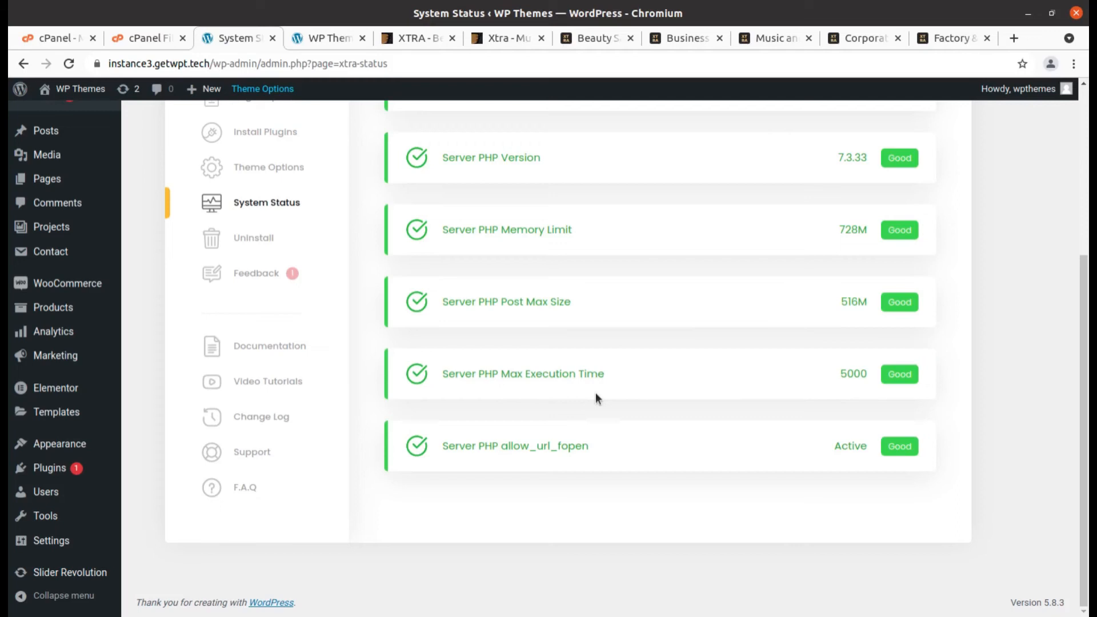
scroll(595, 393, up, 2)
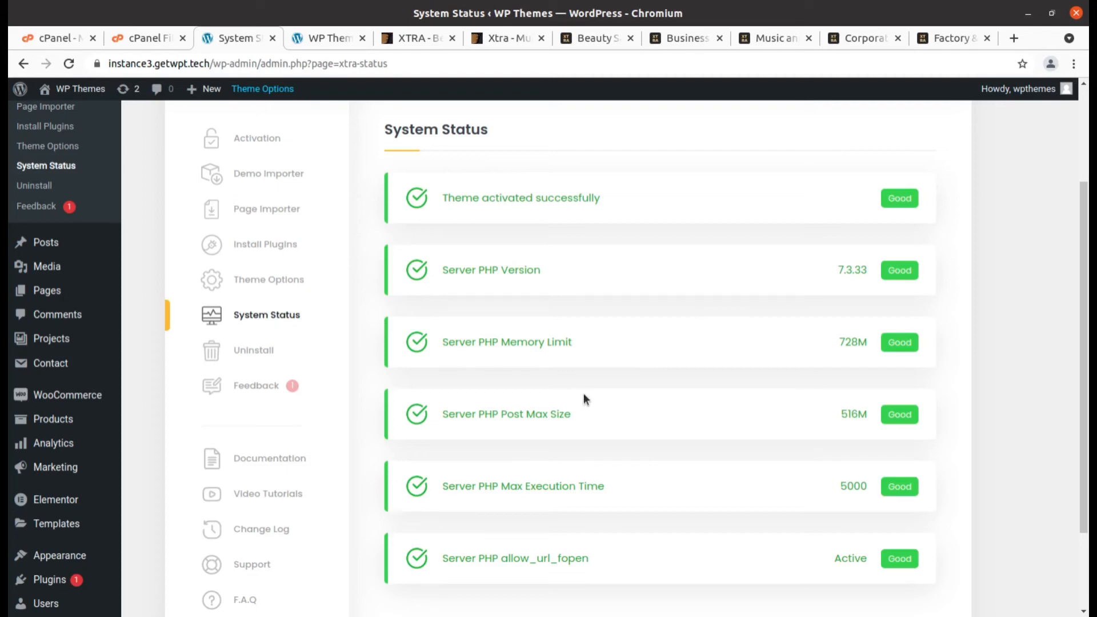
scroll(584, 394, down, 4)
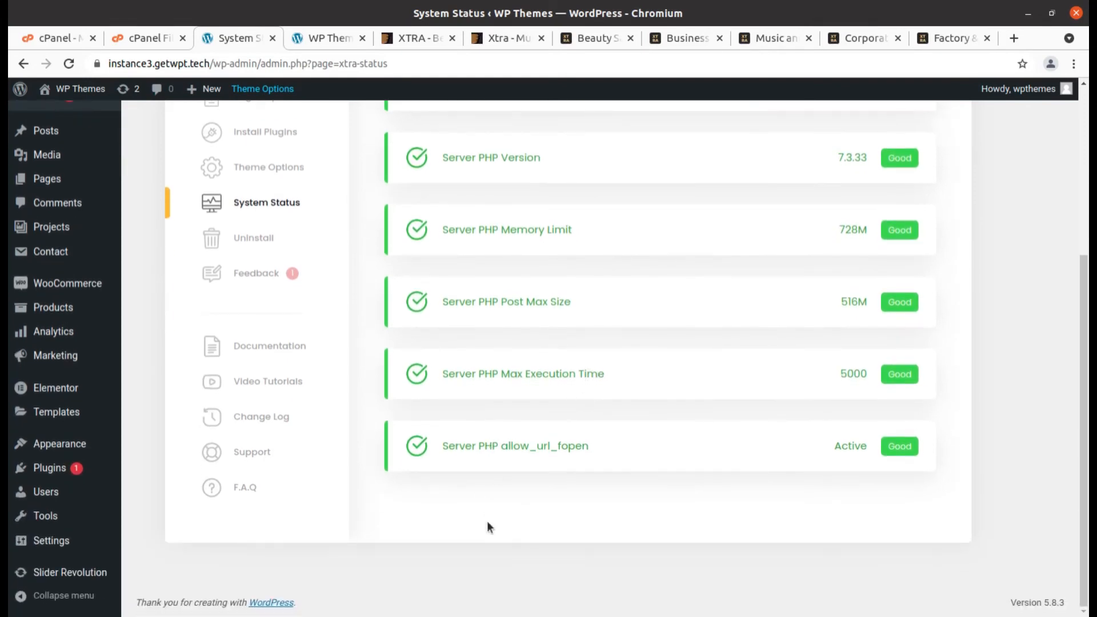
scroll(480, 514, up, 3)
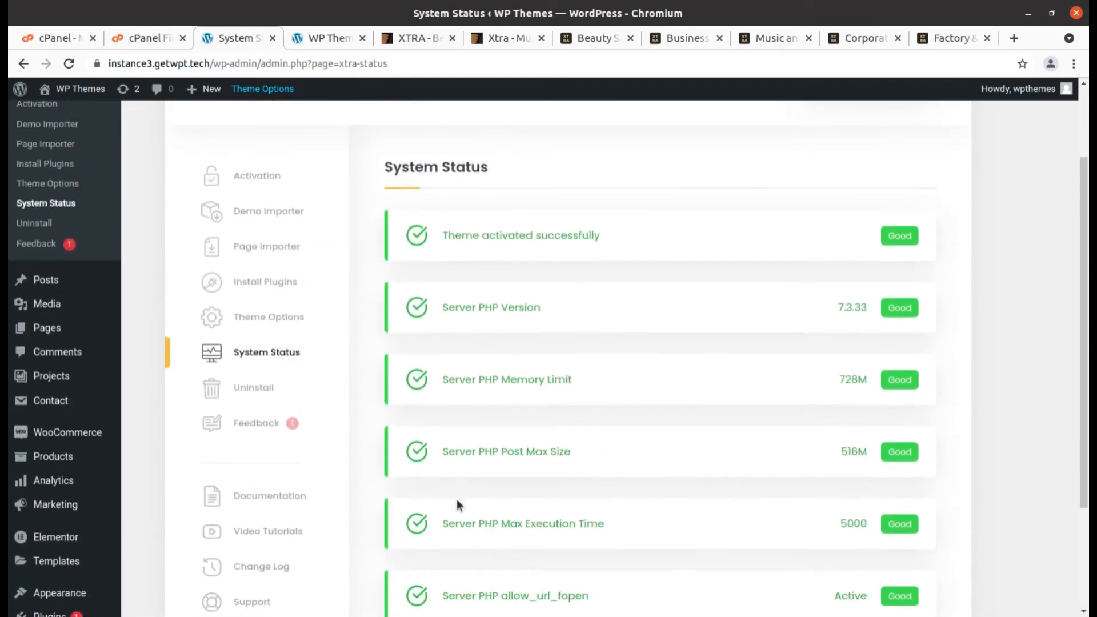
Open the XTRA theme's Uninstall page and look over the imported FACTORY 2 demo listed there.
click(265, 391)
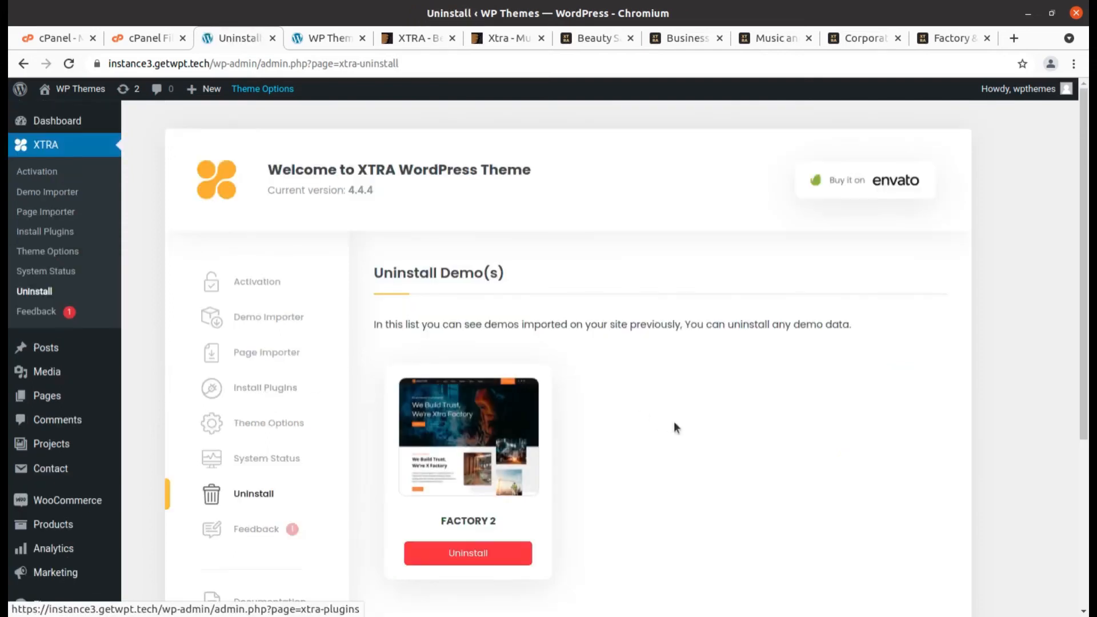
scroll(429, 460, down, 3)
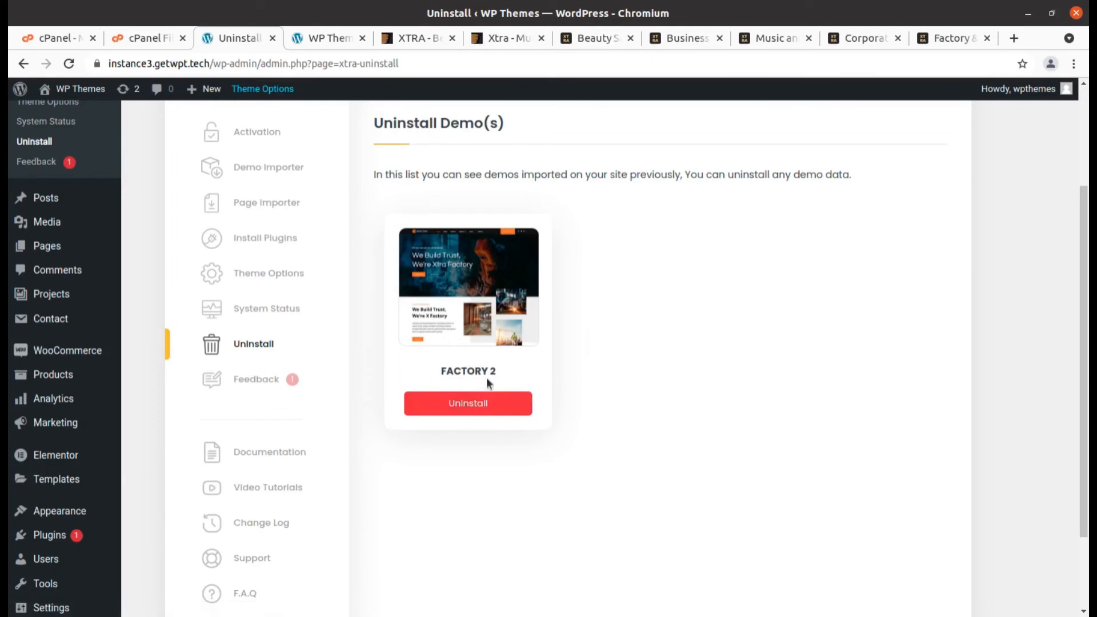
scroll(355, 460, down, 1)
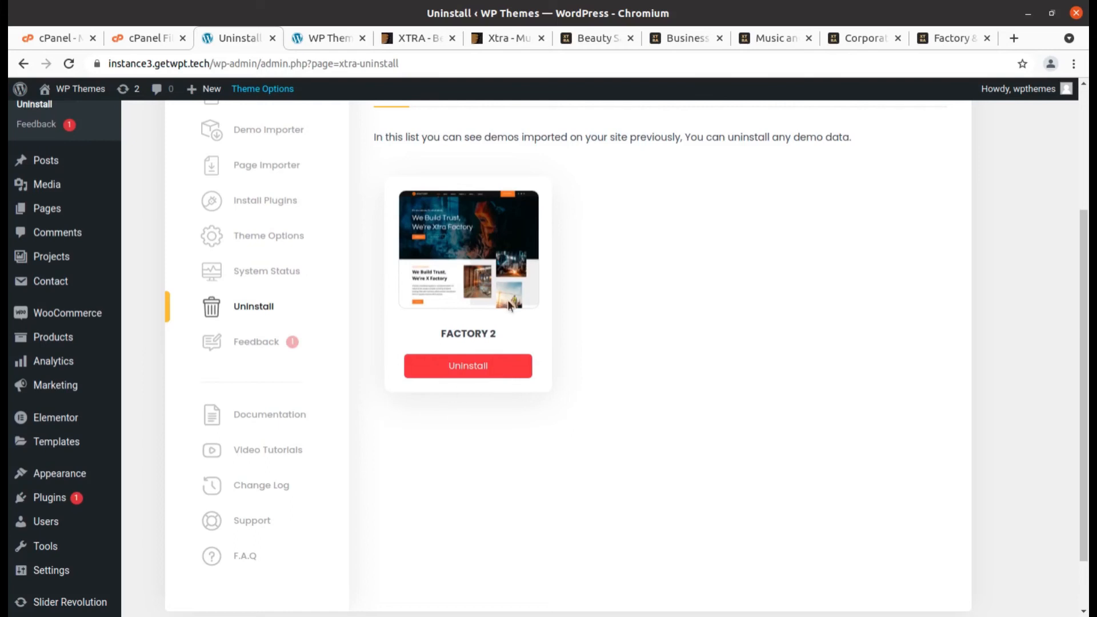
scroll(466, 321, up, 2)
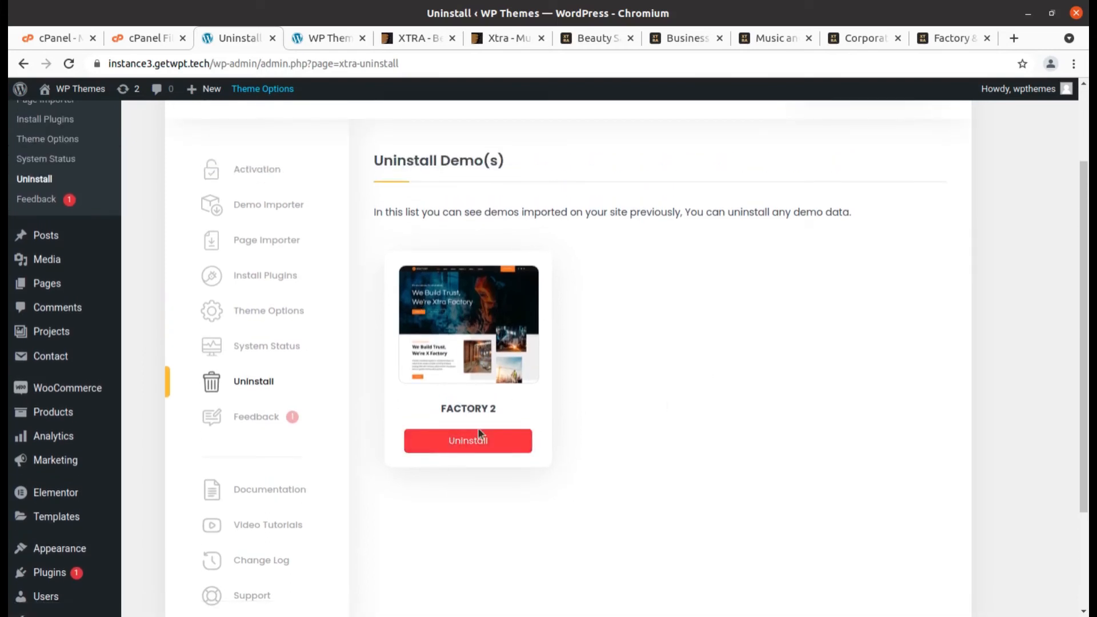
Open the XTRA theme's Feedback page and look over its feedback form and the WordPress admin sections.
click(267, 420)
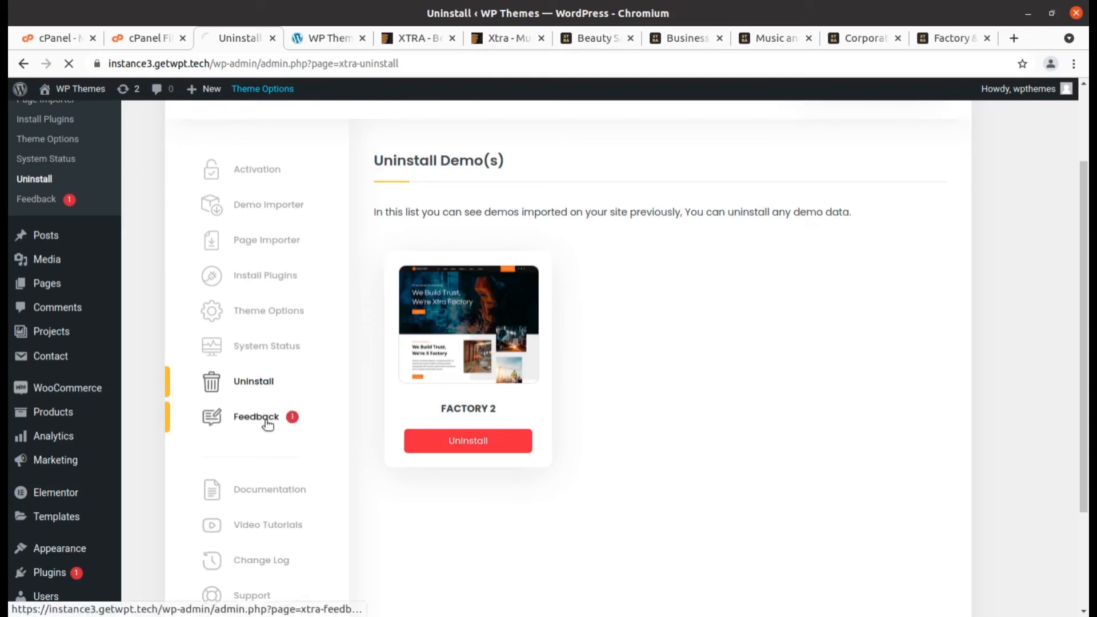
scroll(271, 500, down, 3)
scroll(469, 417, up, 3)
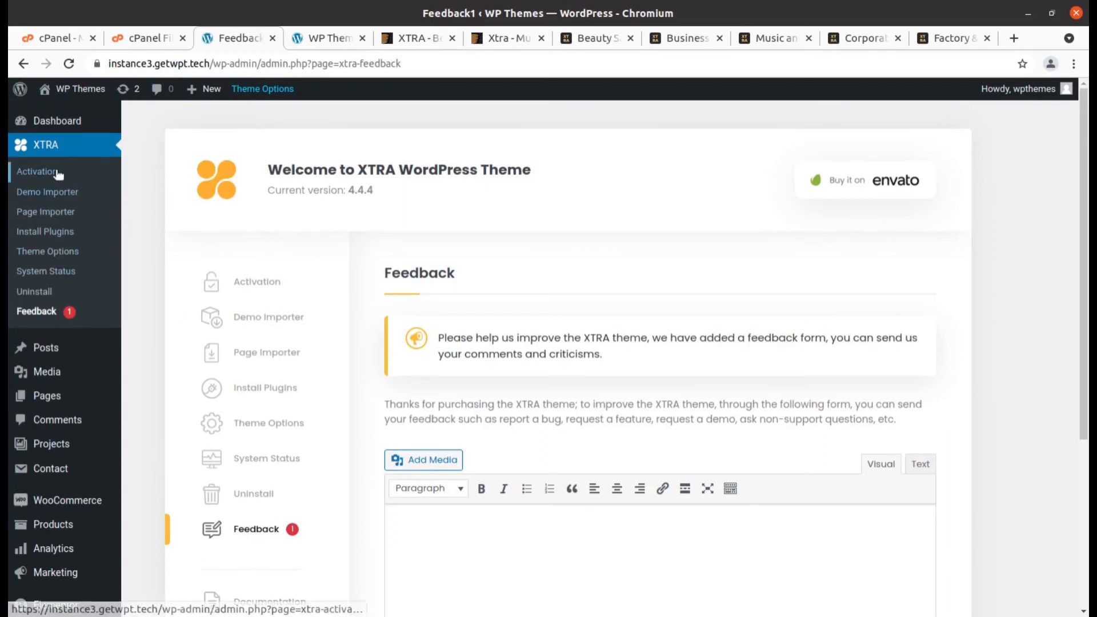
mouse_move(63, 396)
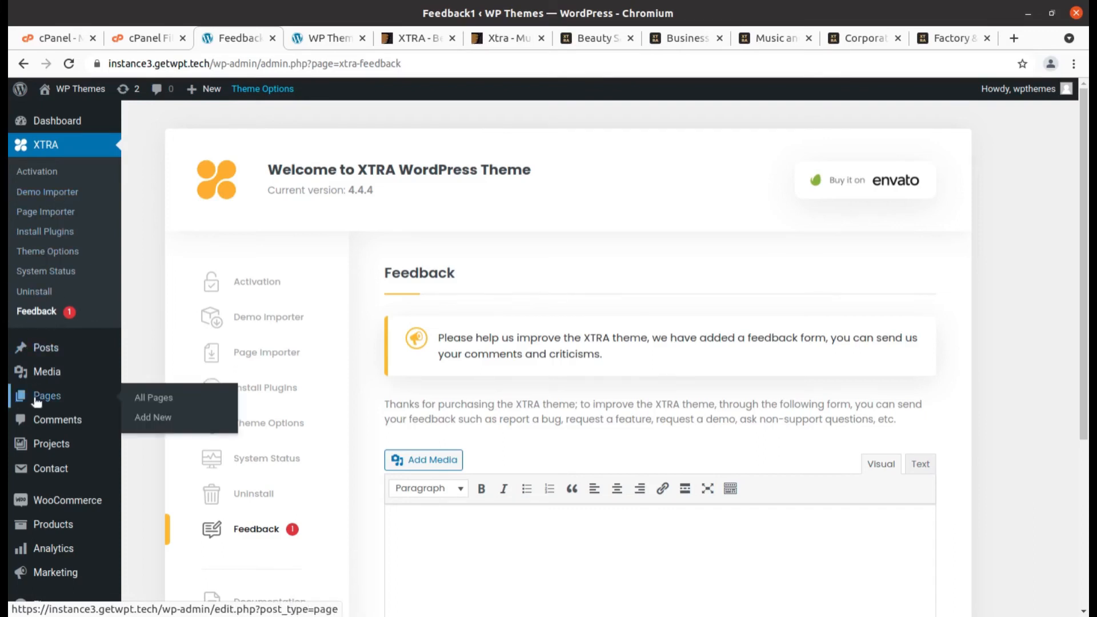
scroll(49, 394, down, 4)
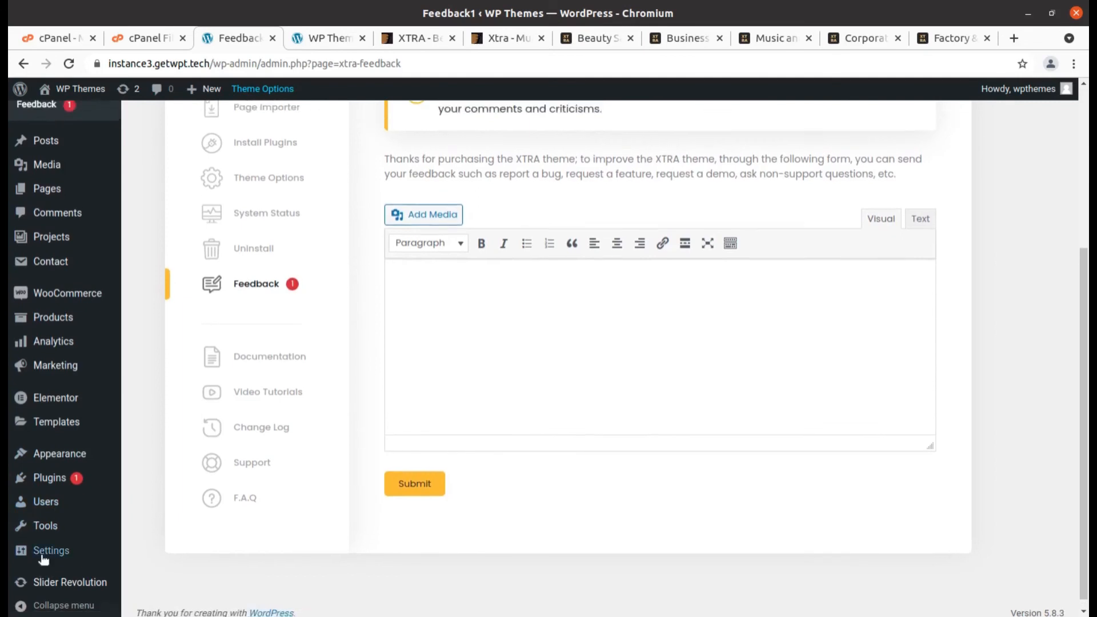
scroll(50, 560, up, 4)
Open the live site in a new tab and start editing its home page with Elementor.
mouse_move(63, 89)
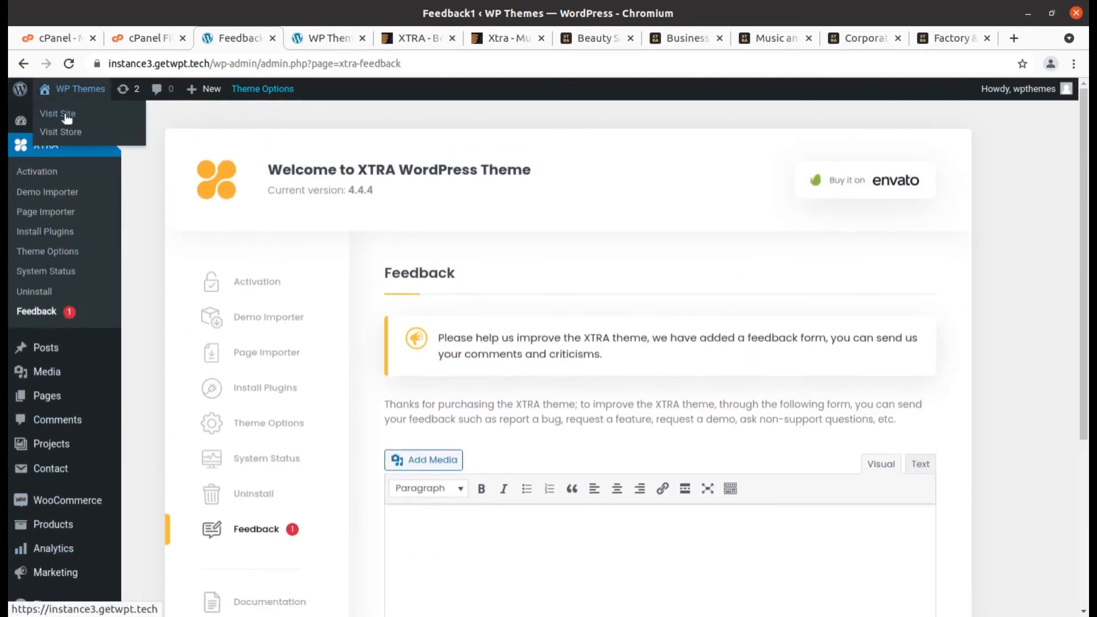
middle_click(66, 115)
click(367, 42)
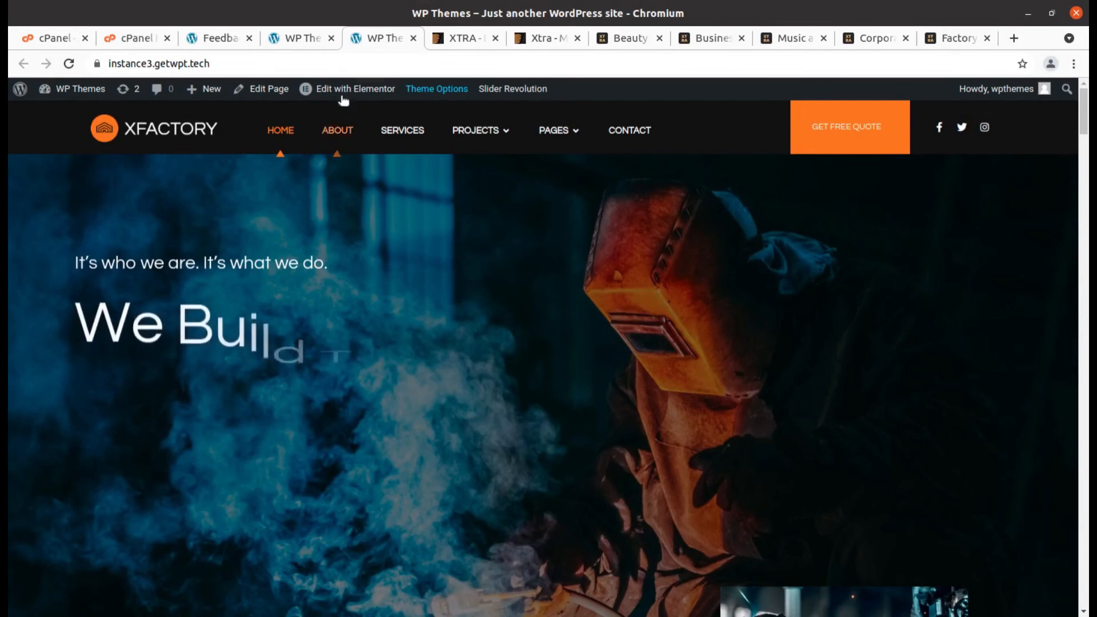
mouse_move(341, 93)
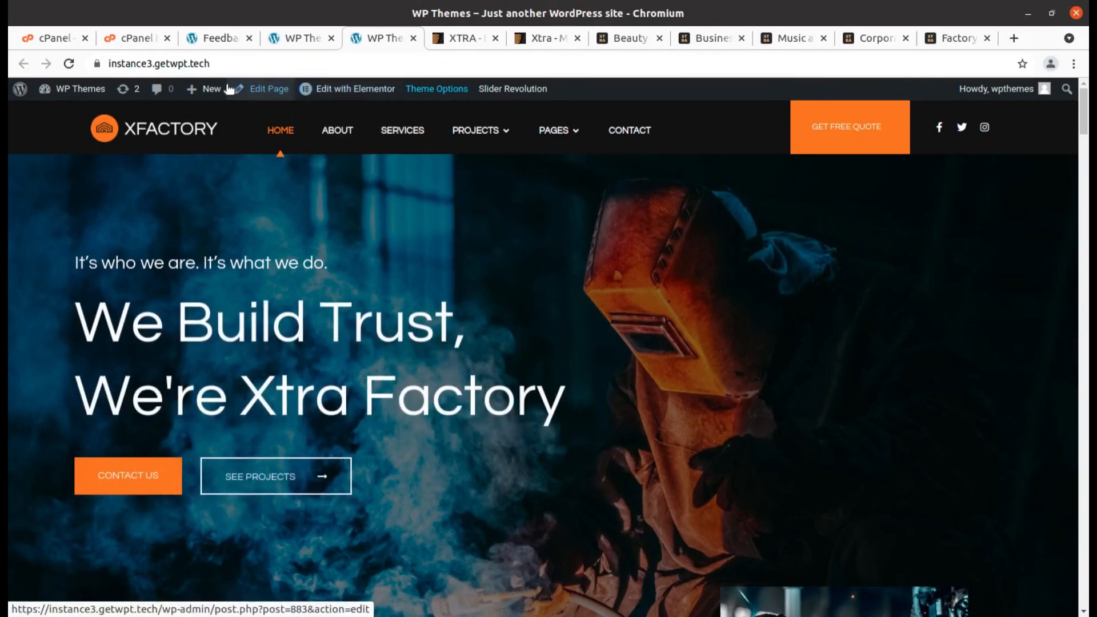
click(345, 90)
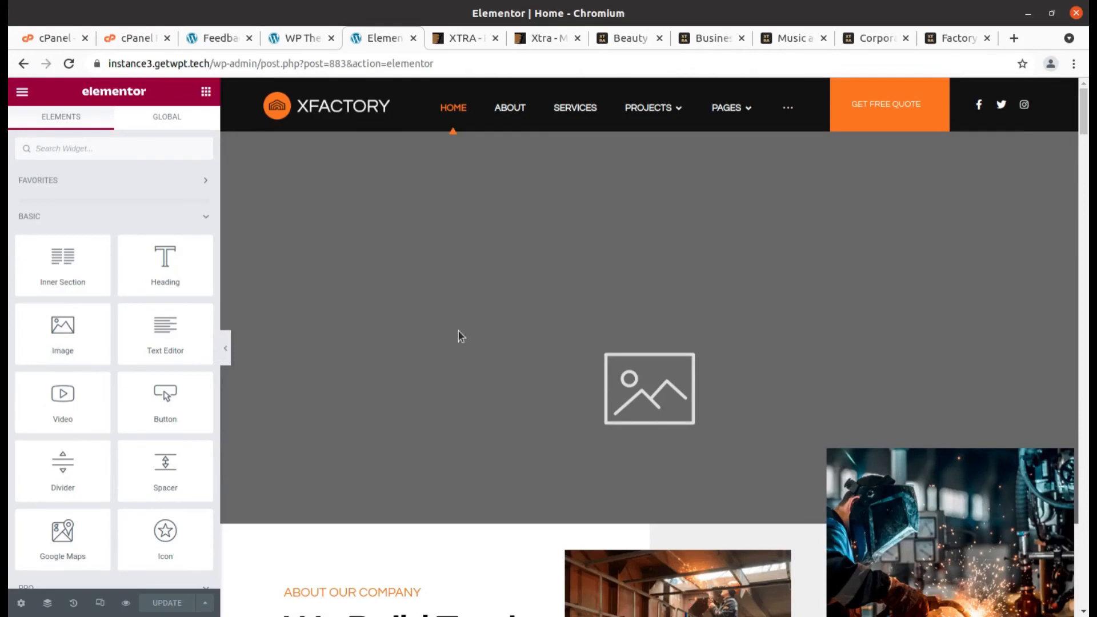
Inspect the settings of the "We Build Trust, We're X Factory" title and of Item #1 in the neighbouring Parallax Layers widget.
scroll(382, 386, down, 2)
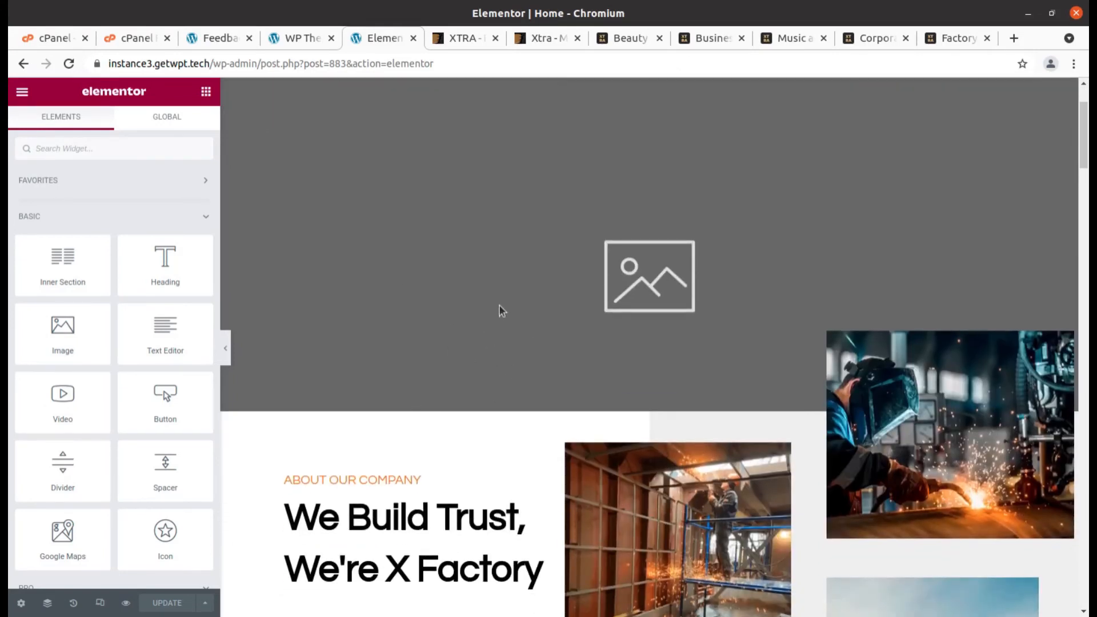
scroll(499, 304, up, 2)
scroll(659, 318, down, 2)
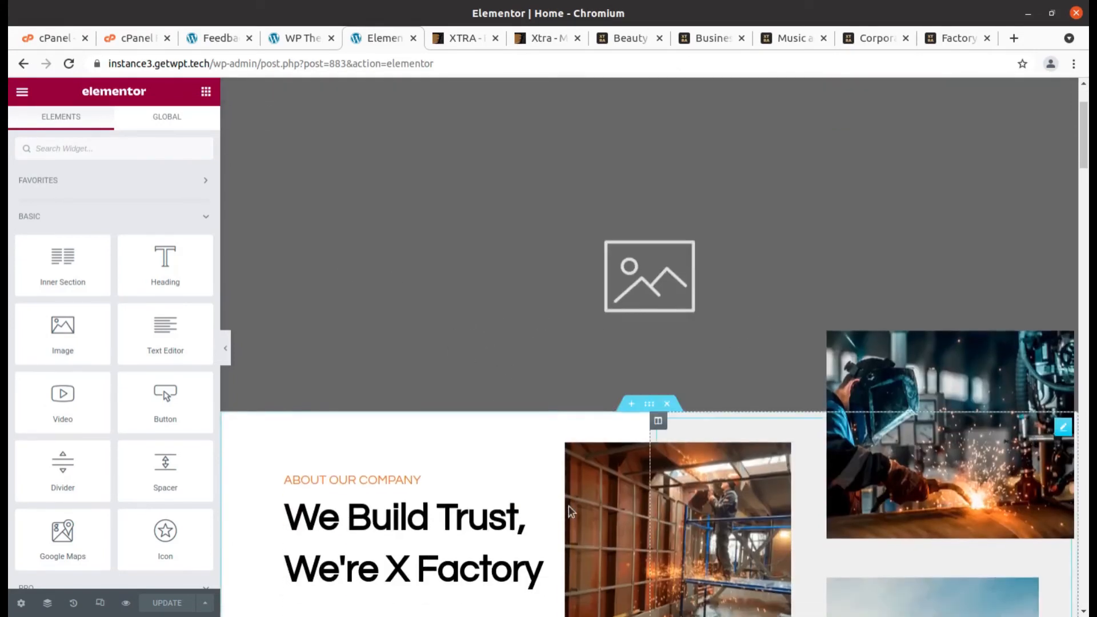
click(510, 487)
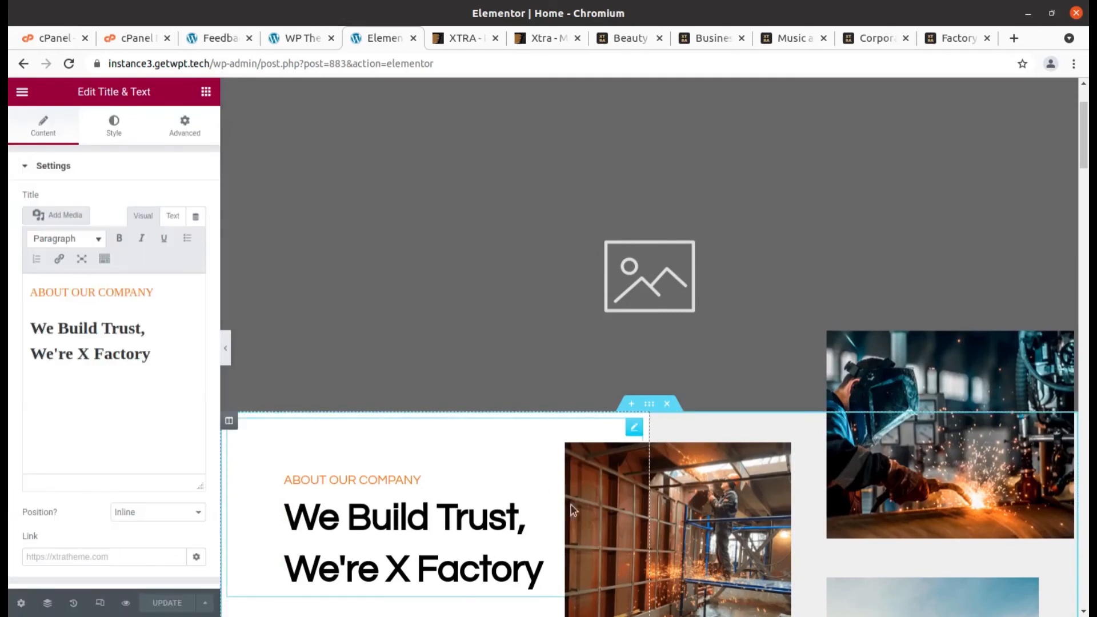
click(631, 525)
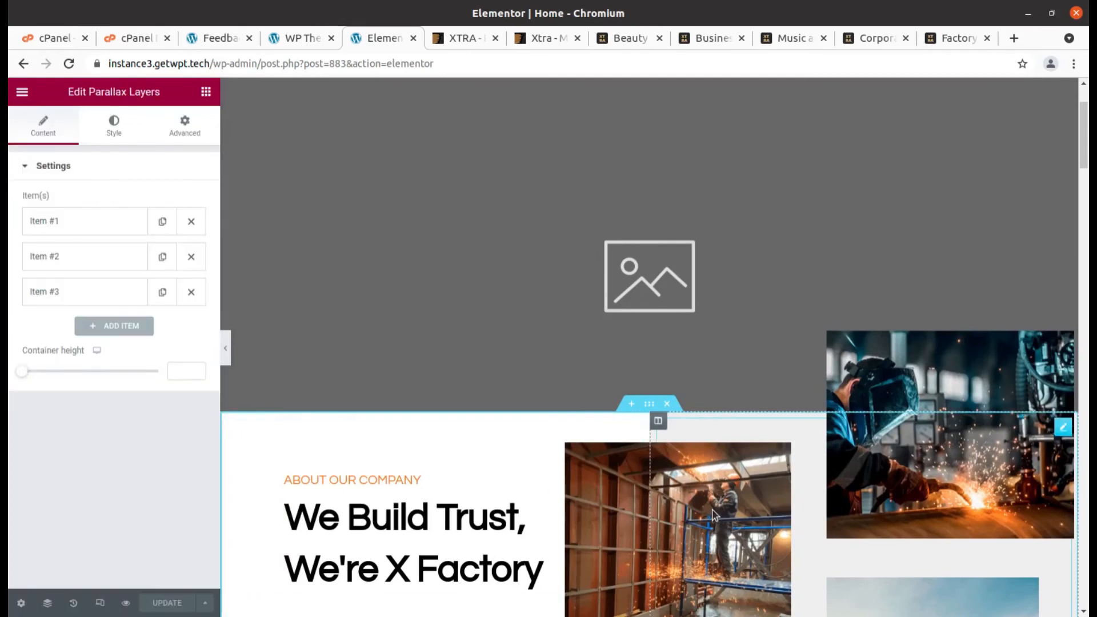
scroll(713, 514, down, 2)
click(104, 231)
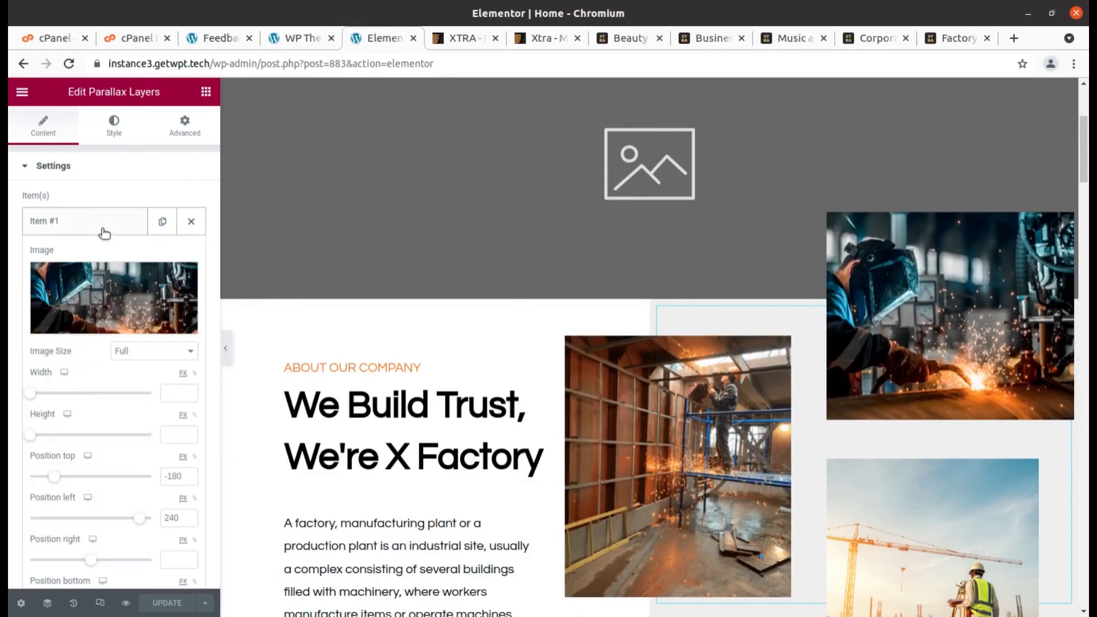
scroll(146, 386, down, 2)
Inspect the text settings of the factory description paragraph, and reopen the Parallax Layers settings of the images beside it.
scroll(407, 387, down, 3)
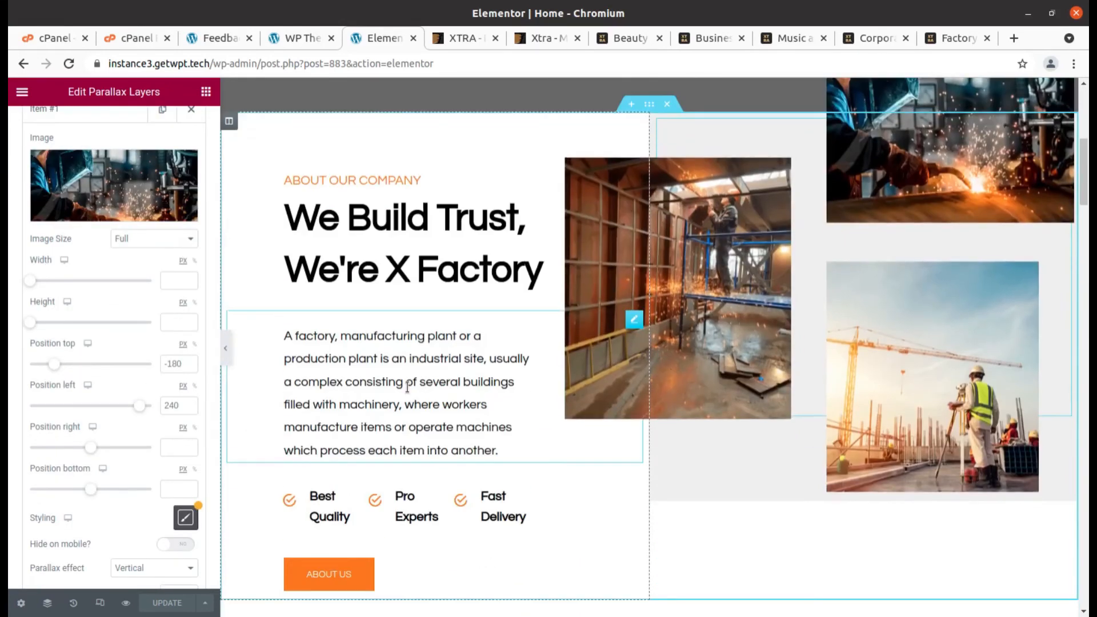
click(408, 388)
scroll(602, 471, down, 3)
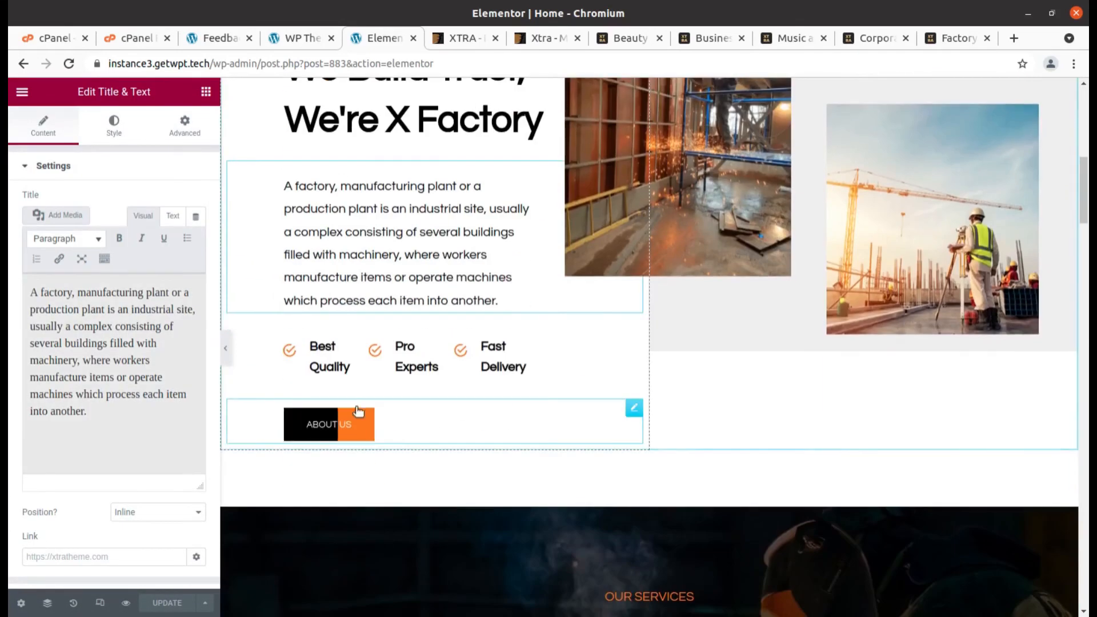
scroll(511, 499, down, 2)
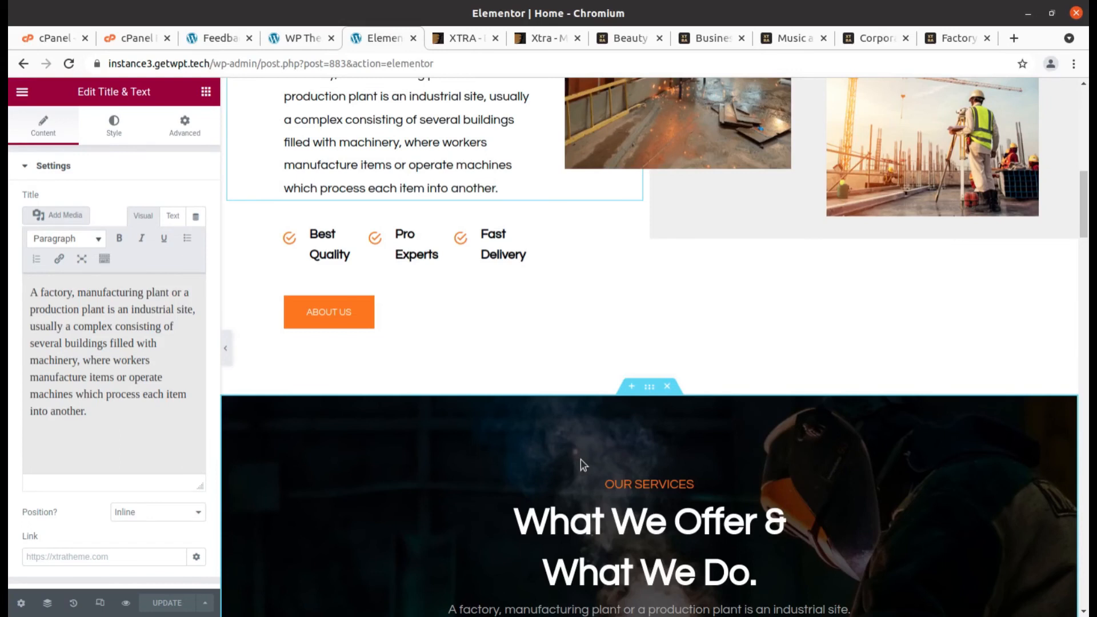
scroll(581, 461, up, 6)
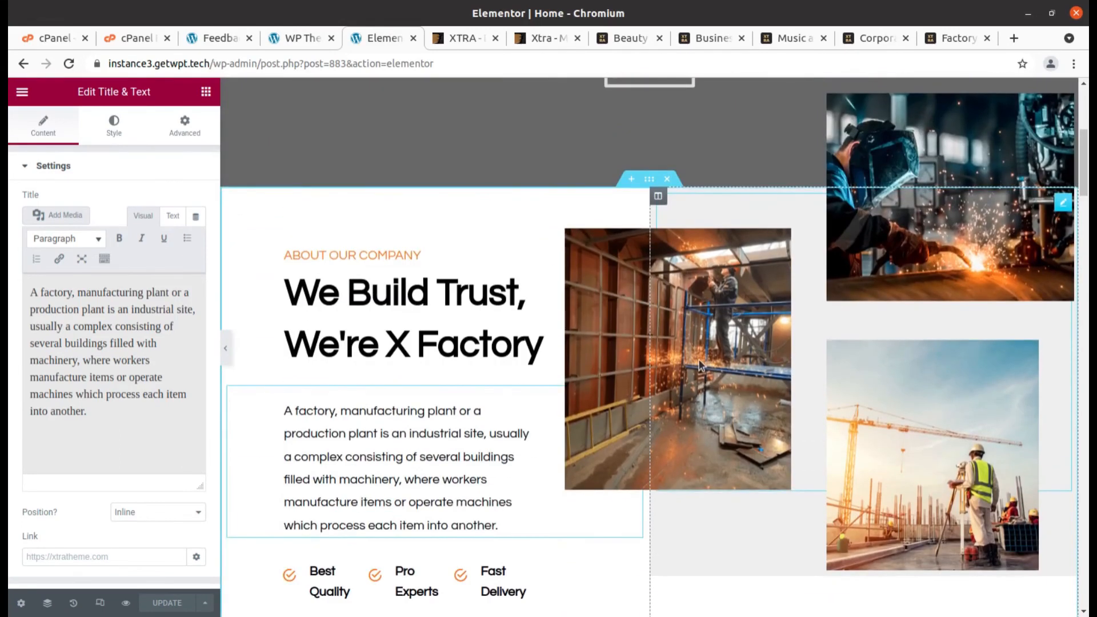
click(700, 366)
scroll(880, 290, up, 5)
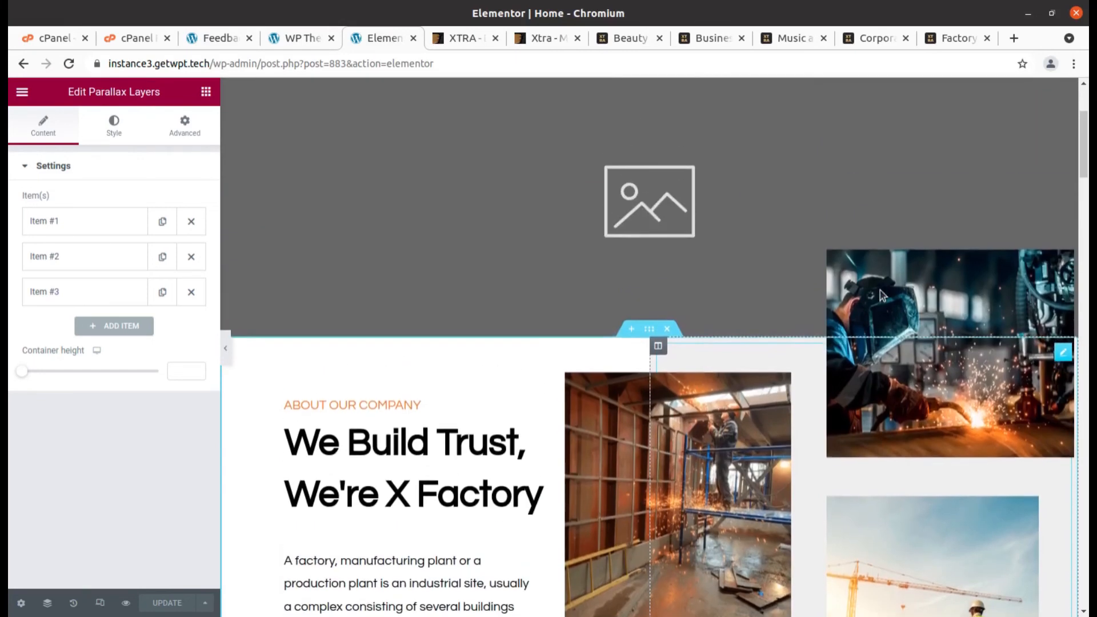
Return to the Elementor widget list and exit the home page editor to the WordPress dashboard.
scroll(880, 291, up, 1)
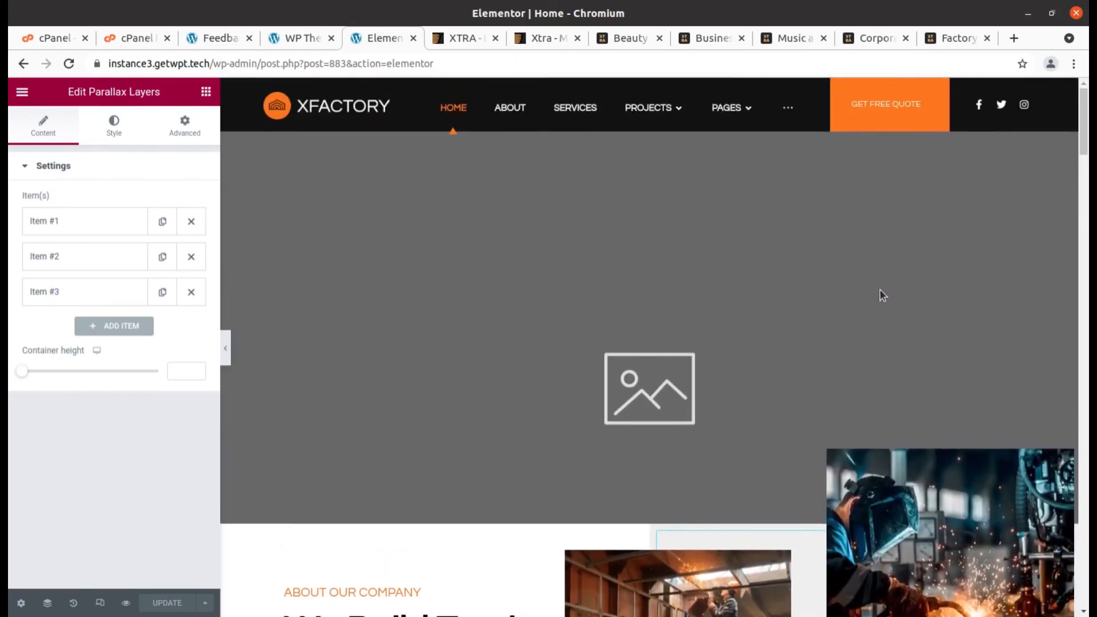
click(877, 111)
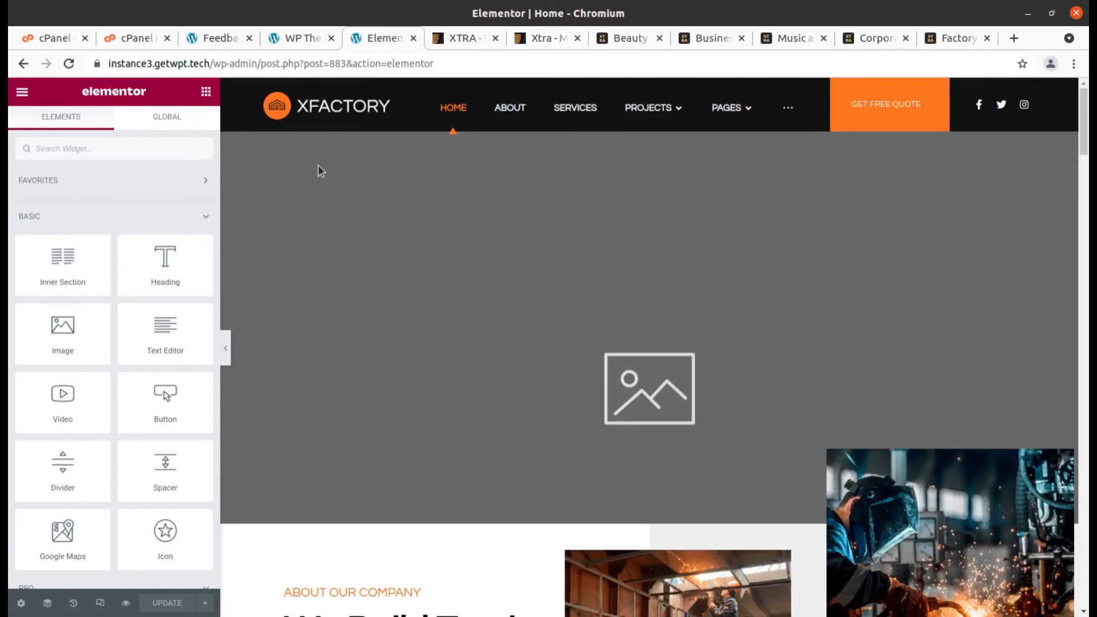
click(26, 93)
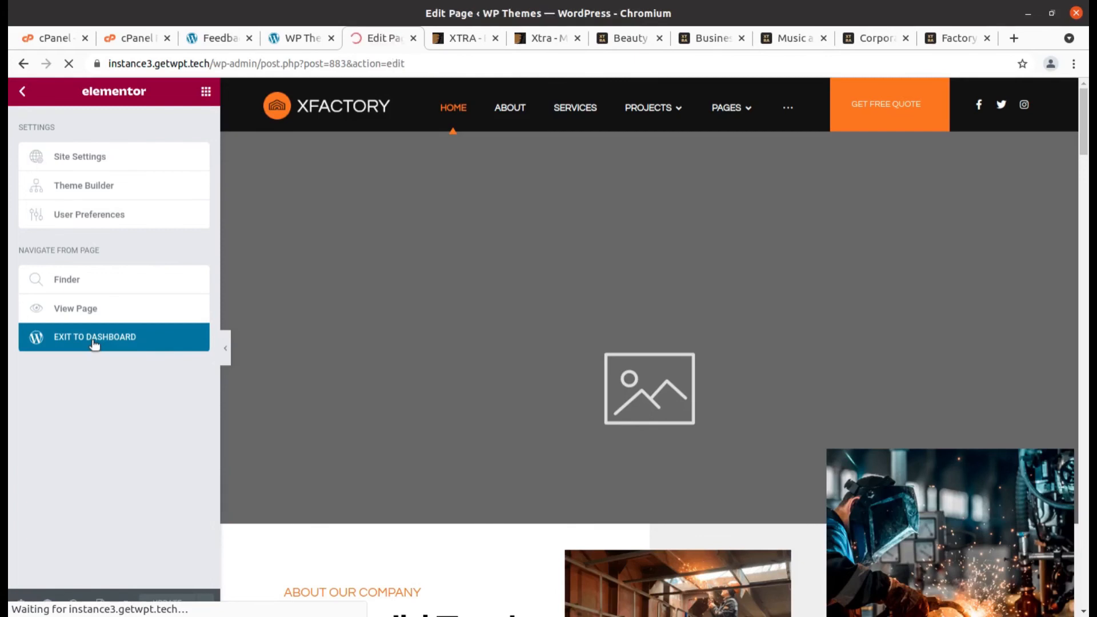
Switch to the ThemeForest preview of Xtra and browse its demo gallery from Moving Company down to Barber, Business, SEO and Gym.
click(540, 38)
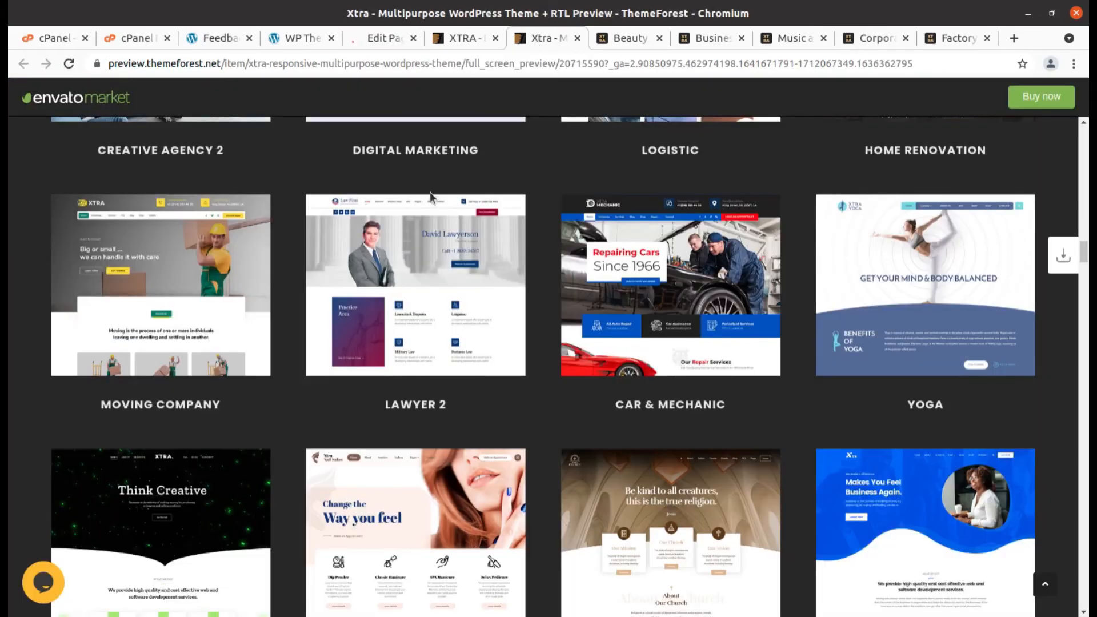
mouse_move(171, 411)
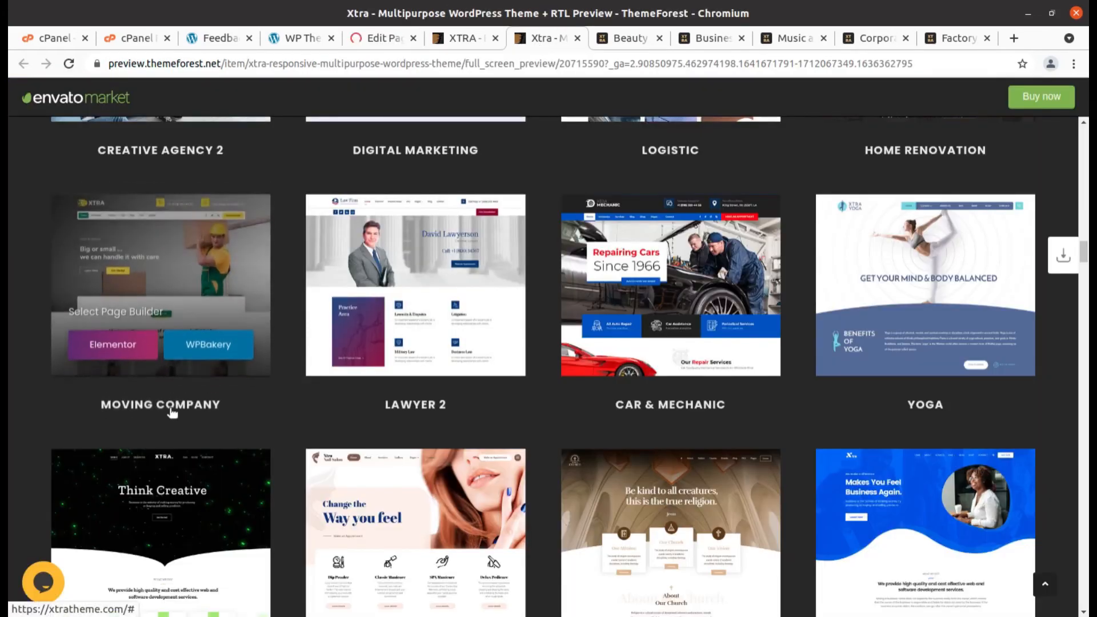
scroll(172, 412, down, 6)
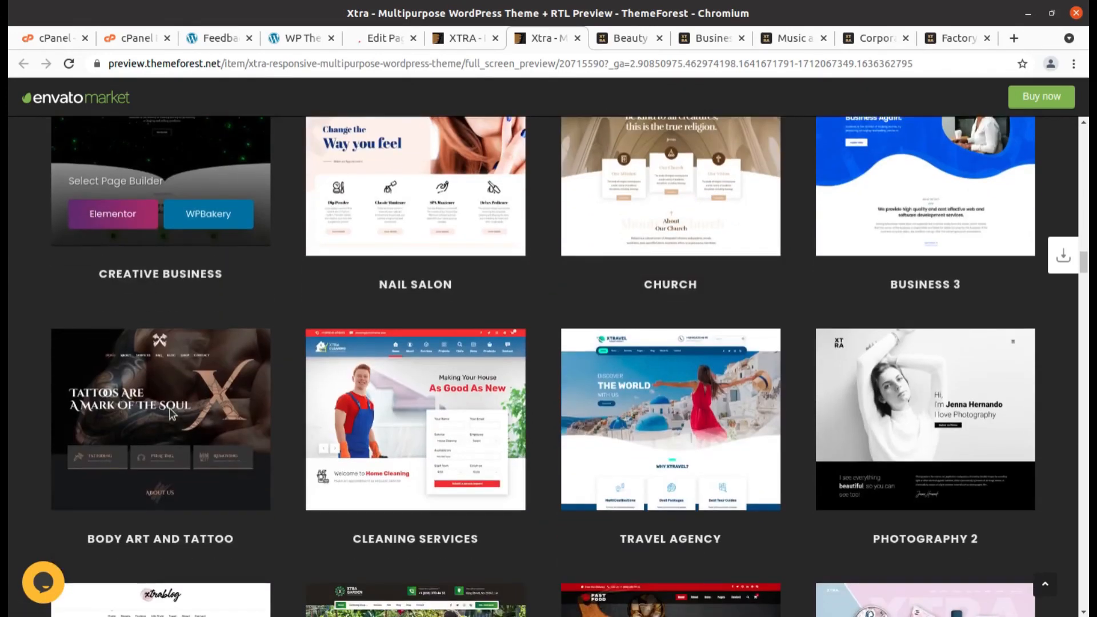
scroll(172, 411, down, 3)
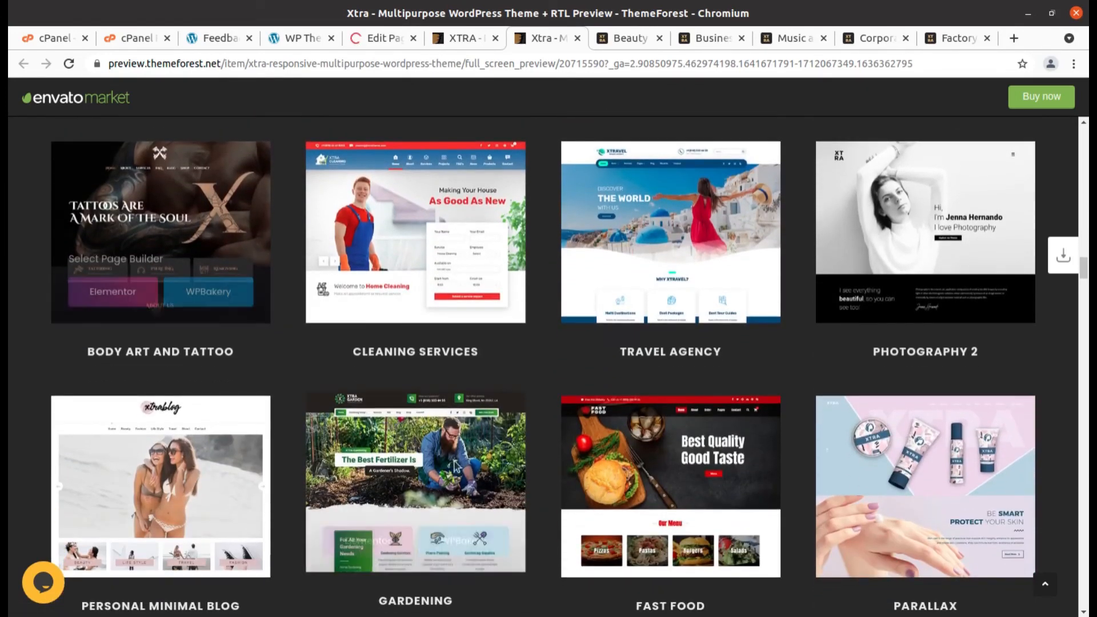
scroll(456, 465, down, 2)
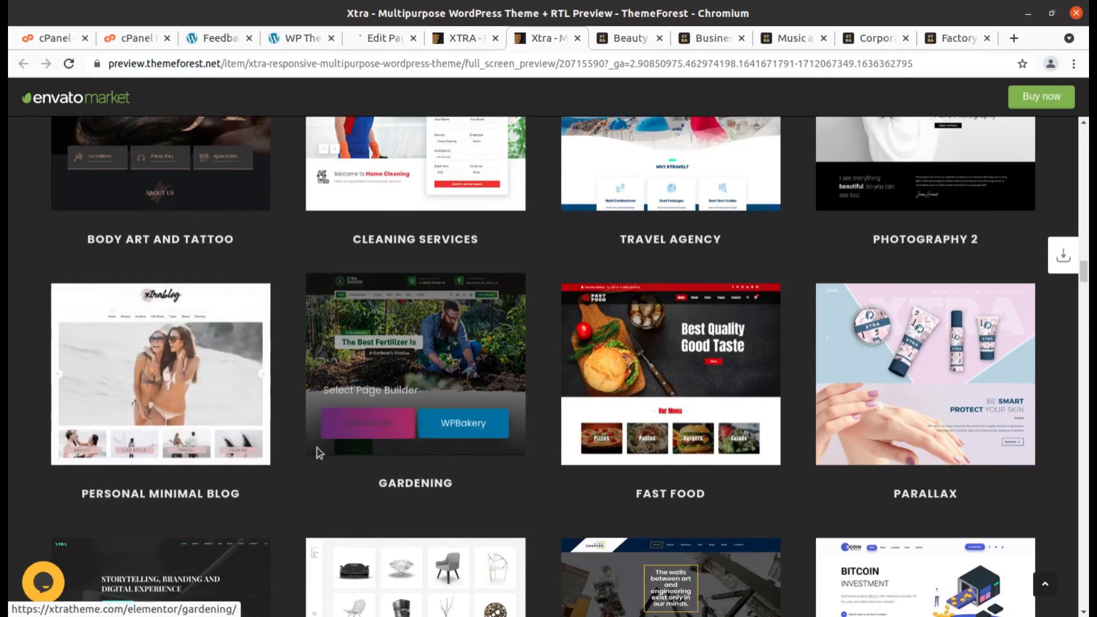
scroll(320, 454, down, 7)
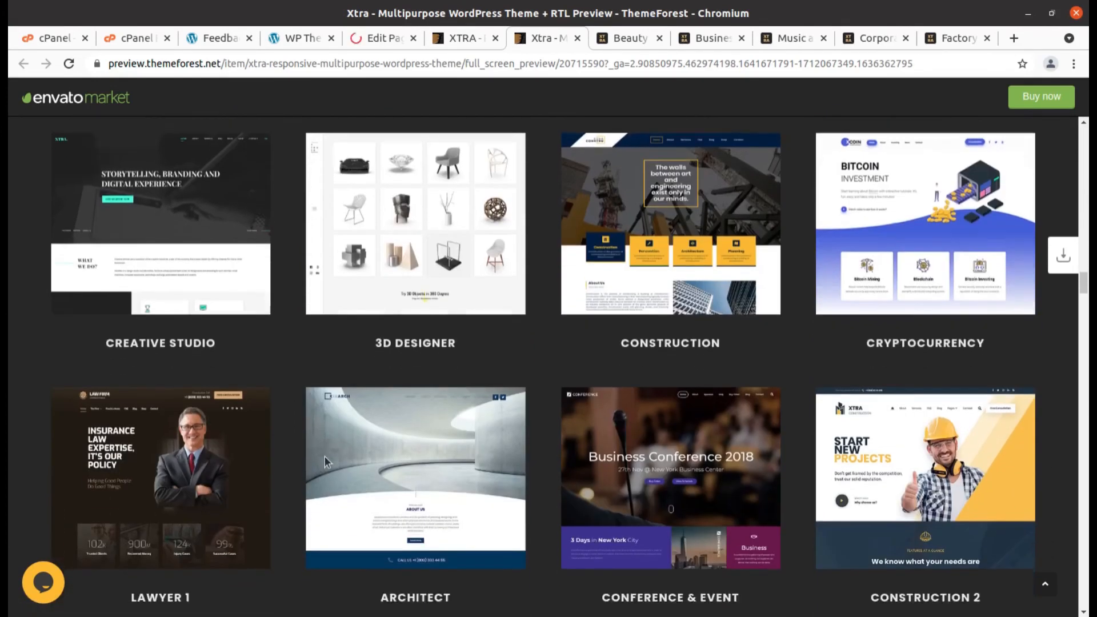
scroll(325, 456, down, 1)
scroll(324, 457, down, 7)
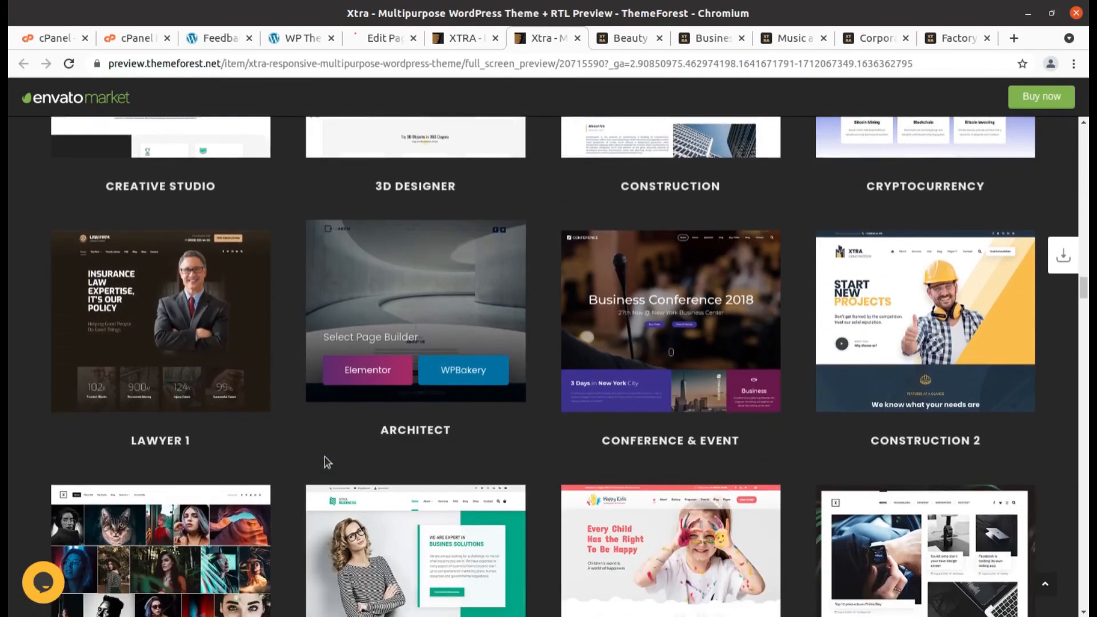
scroll(324, 457, down, 1)
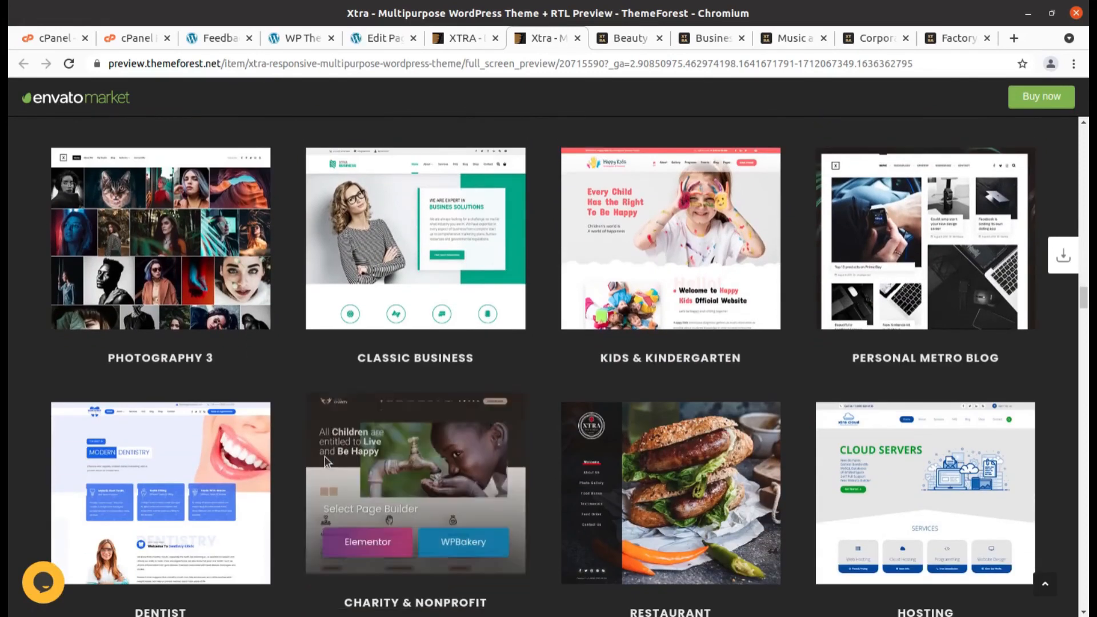
scroll(325, 457, down, 3)
scroll(869, 473, down, 5)
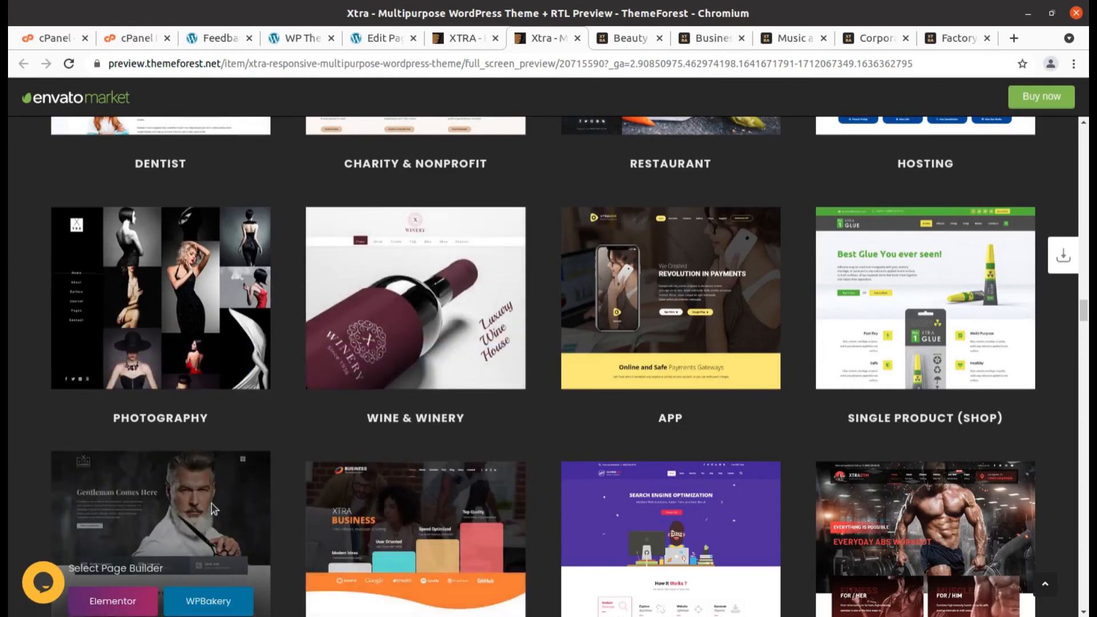
scroll(480, 377, down, 2)
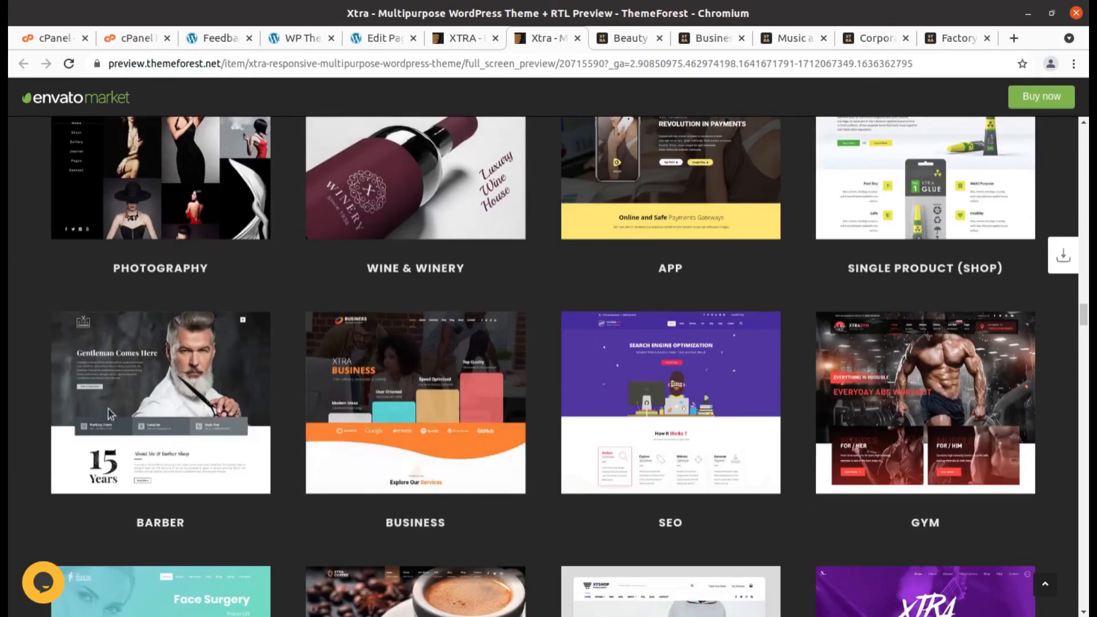
Browse the rest of the Xtra demo gallery, from Plastic Surgery down to the Coming Soon placeholders.
scroll(787, 483, down, 4)
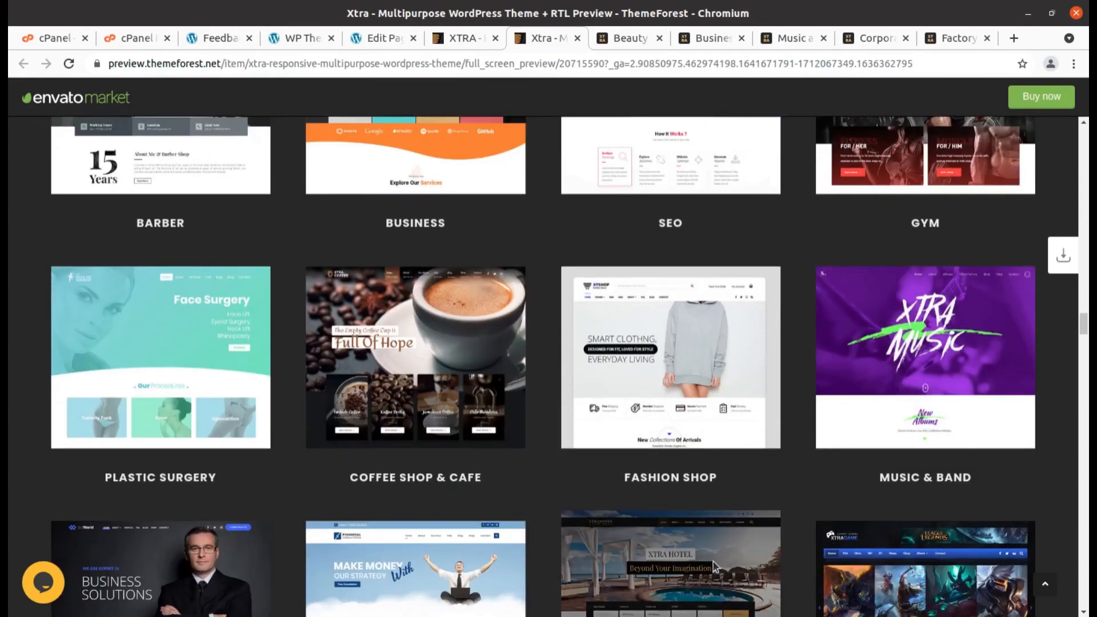
scroll(551, 519, down, 4)
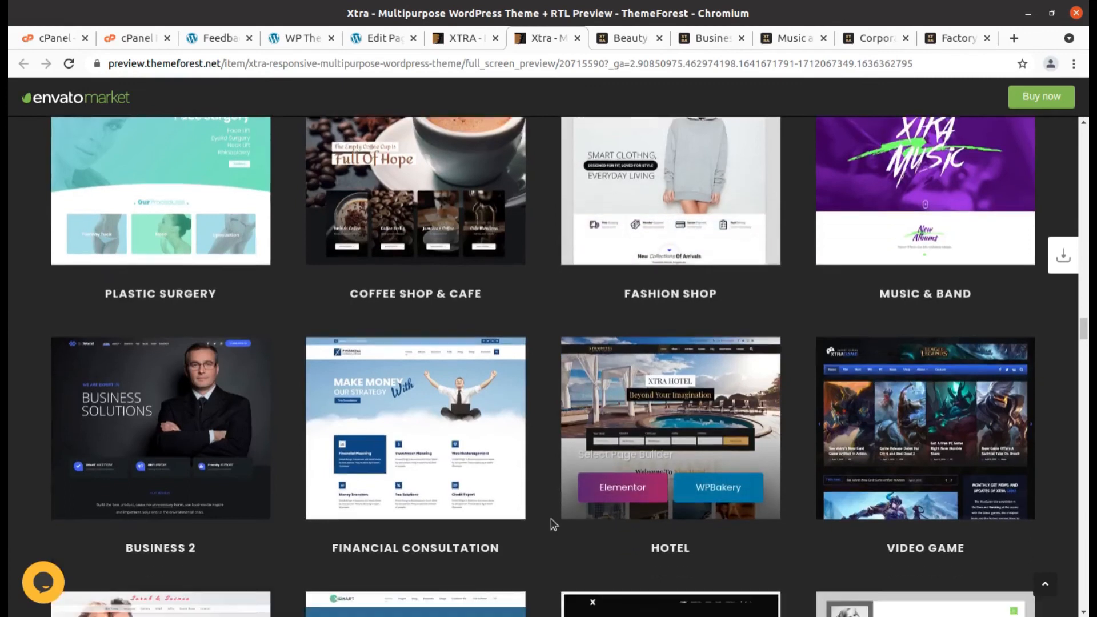
scroll(663, 540, down, 4)
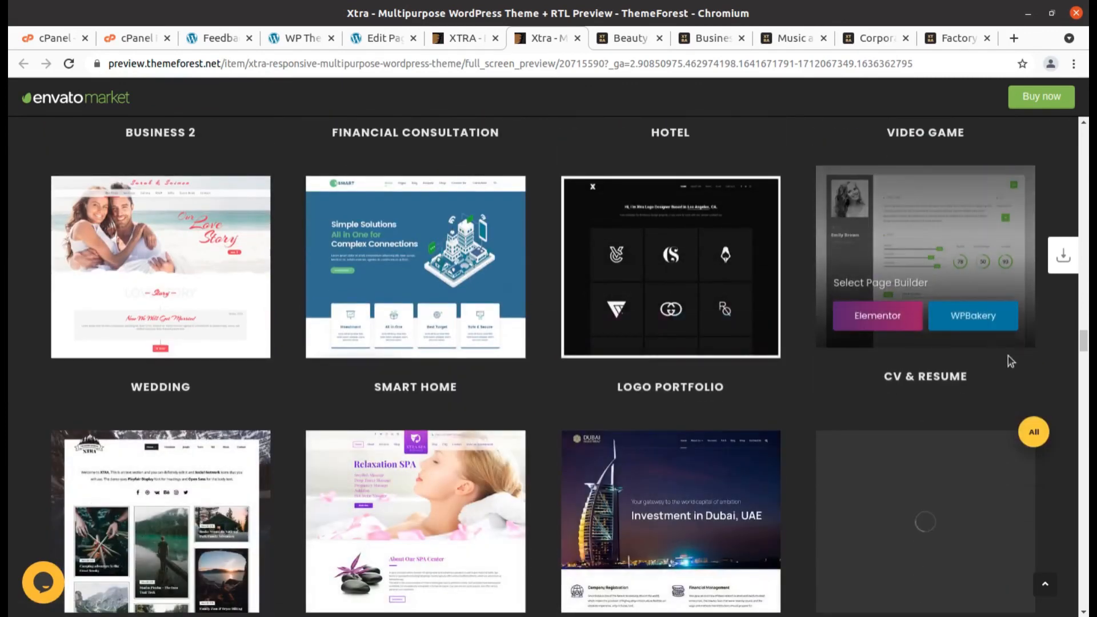
scroll(1006, 360, down, 2)
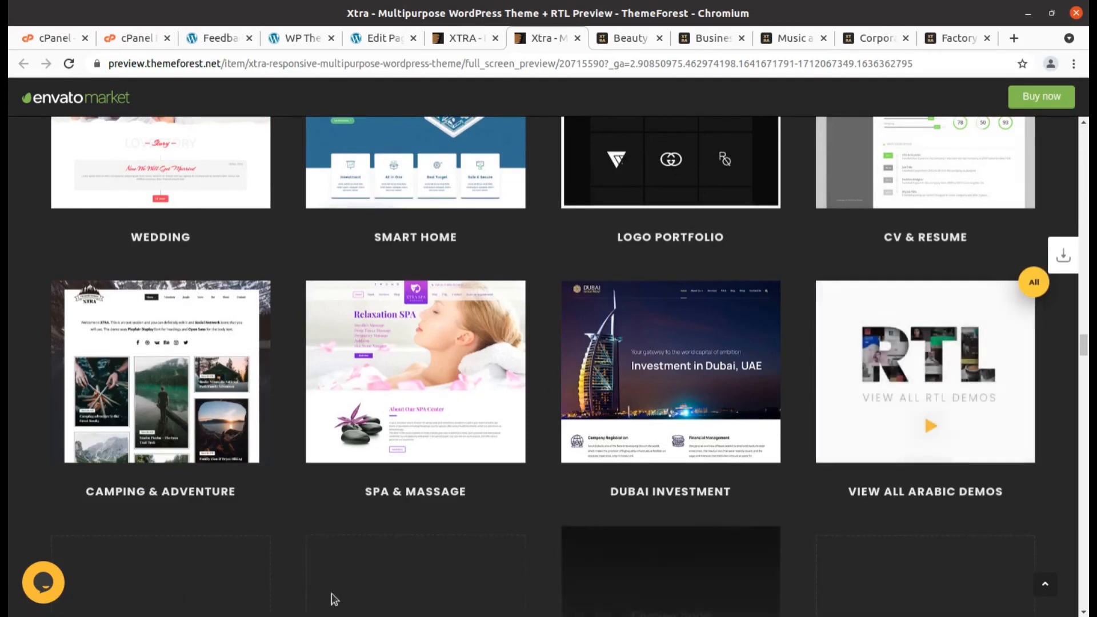
scroll(226, 444, down, 2)
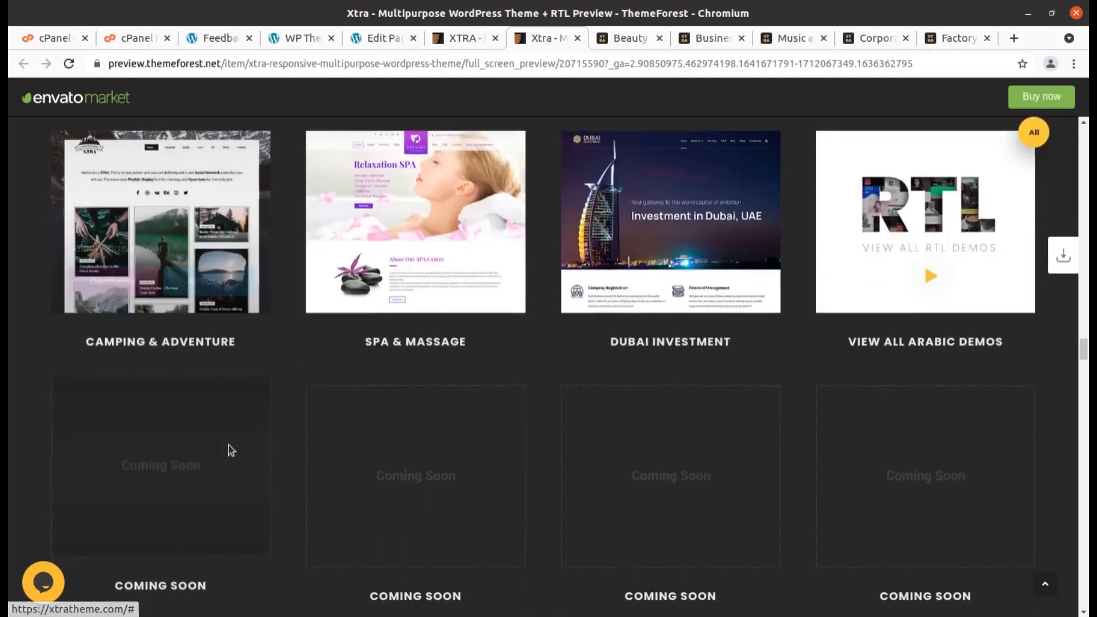
scroll(610, 597, down, 2)
Browse back up the Xtra demo gallery to the Business 5, Advisor, SEO 2 and Building demos.
scroll(609, 597, up, 12)
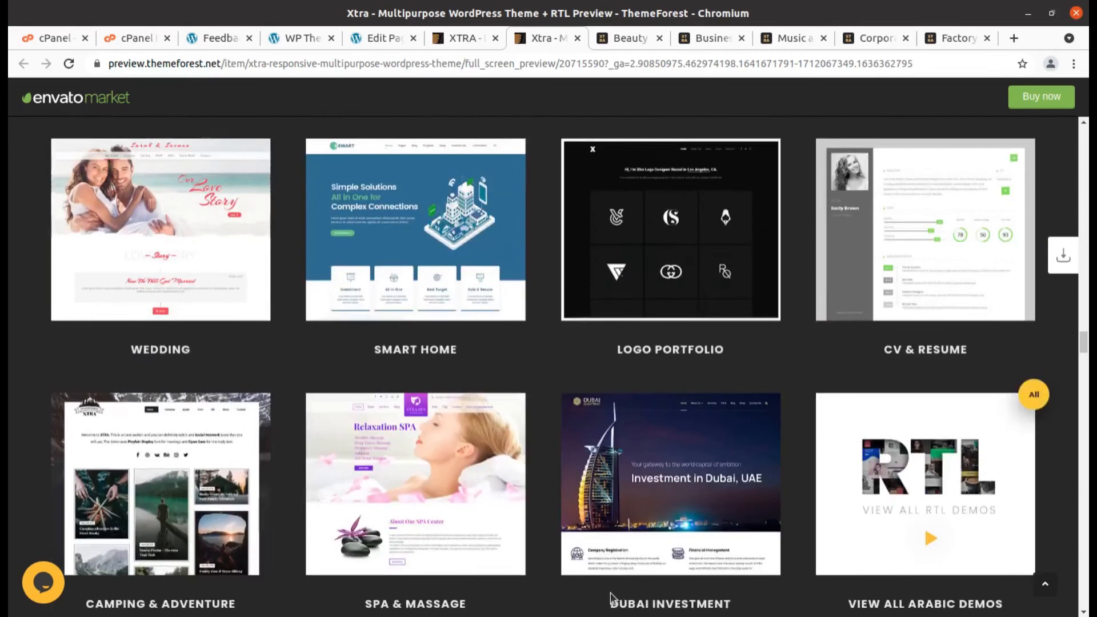
scroll(612, 597, up, 20)
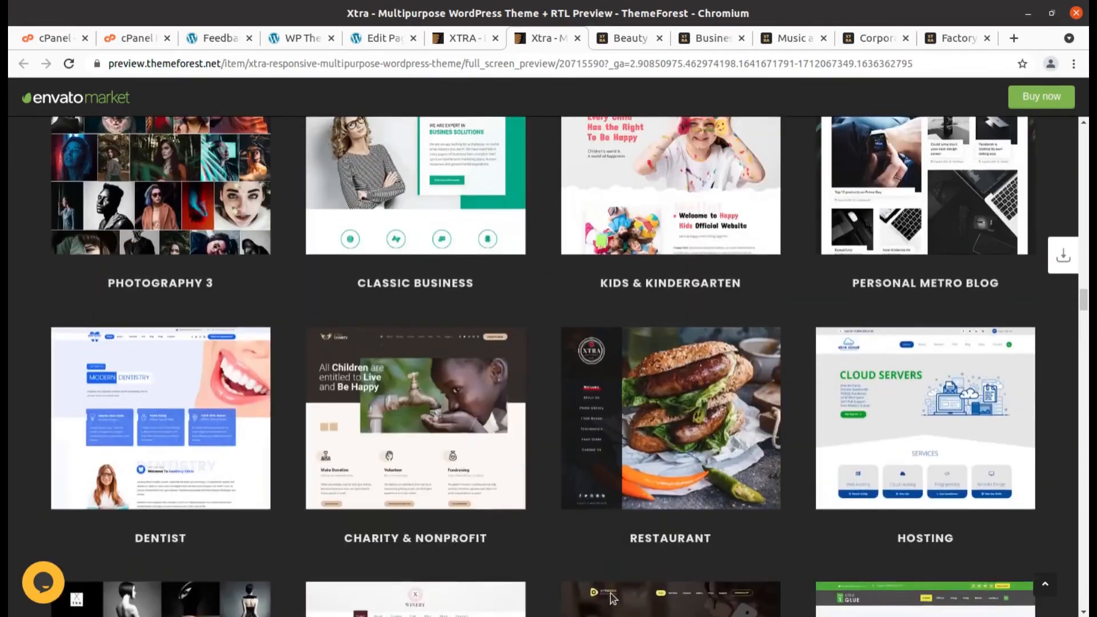
scroll(611, 597, up, 12)
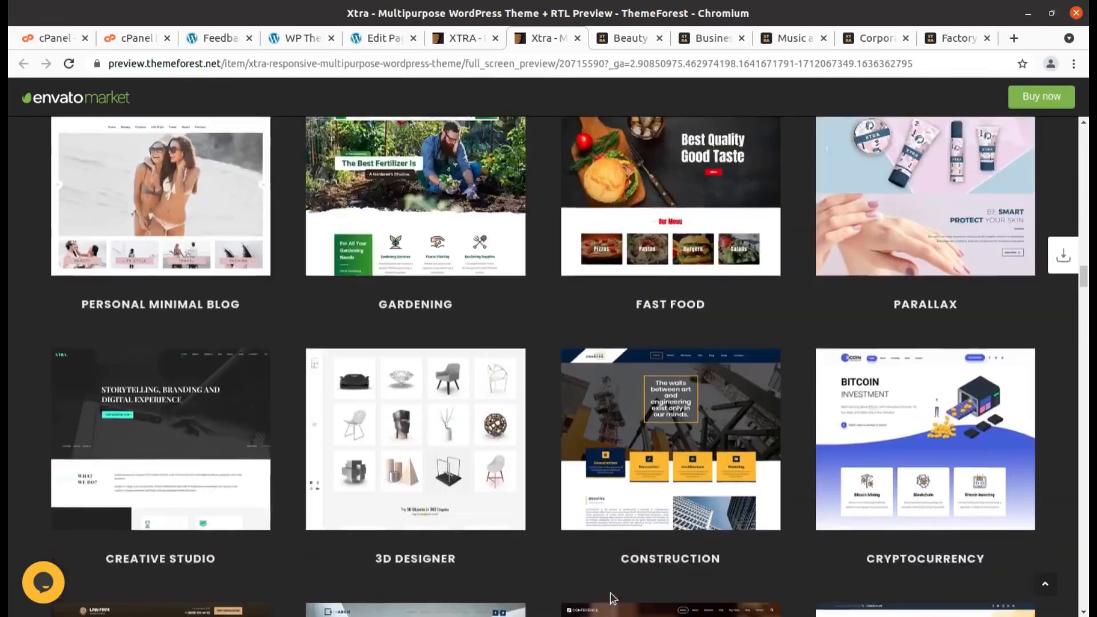
scroll(611, 597, up, 10)
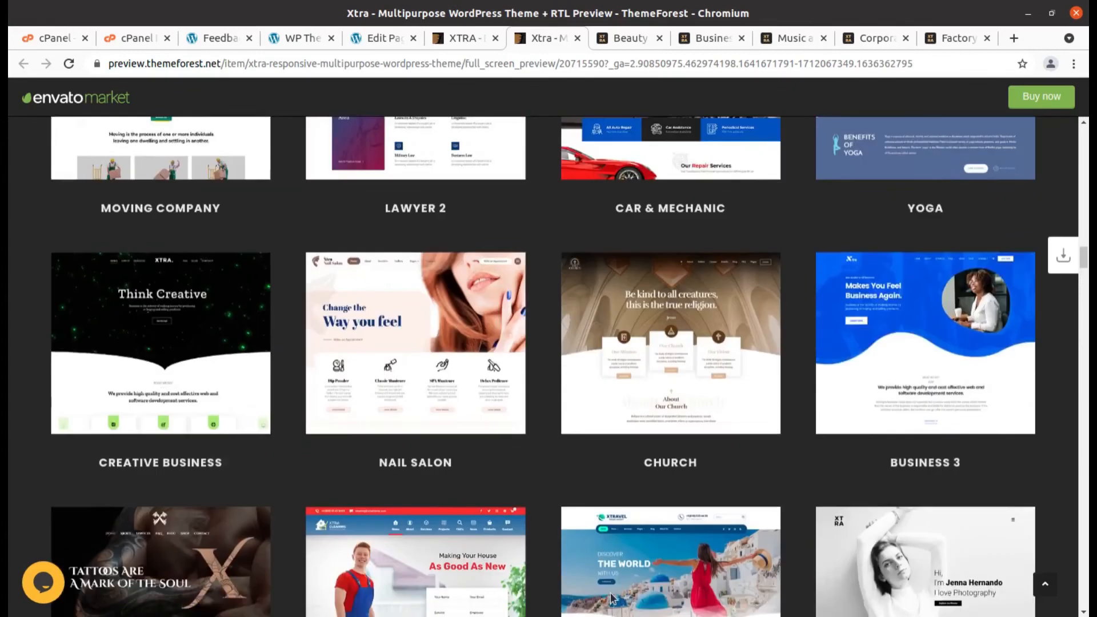
scroll(611, 597, up, 3)
scroll(611, 597, up, 8)
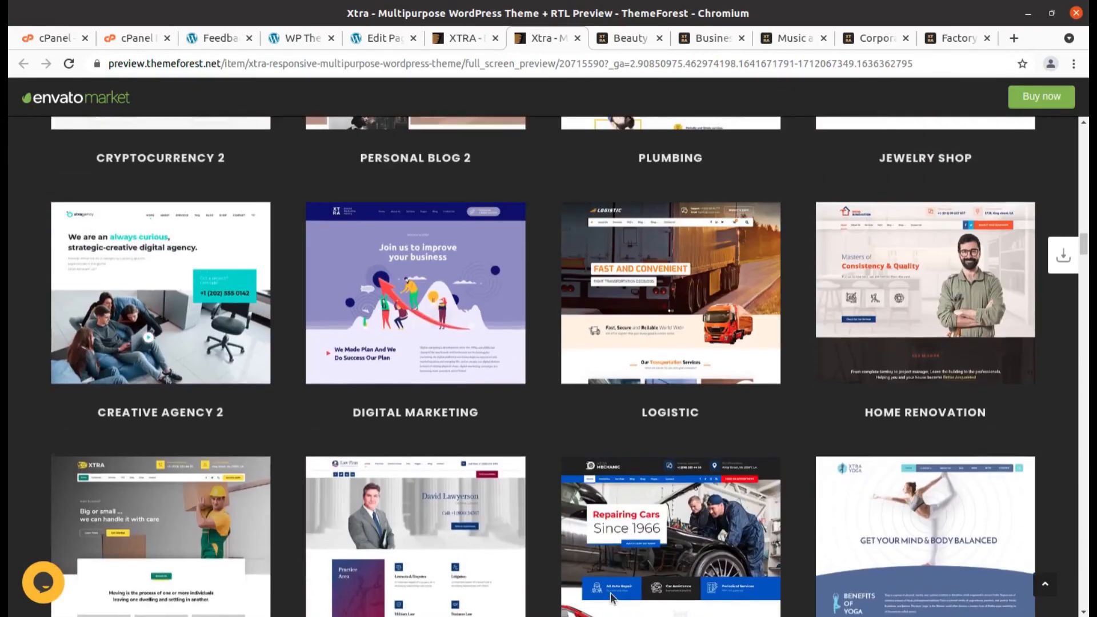
scroll(451, 582, up, 11)
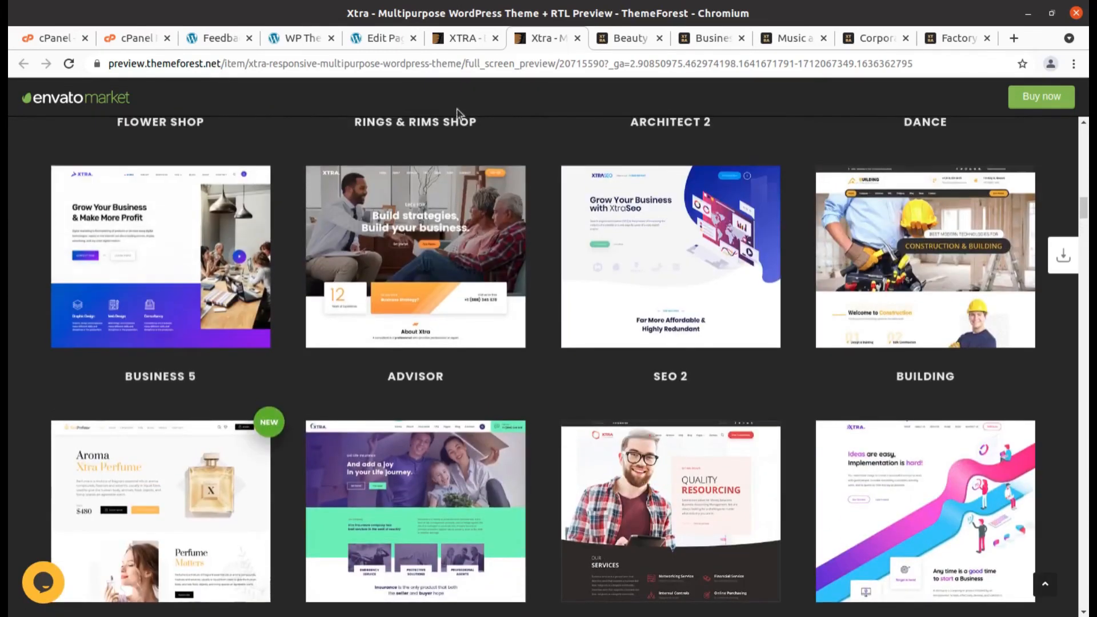
Return from the ThemeForest pages to the WordPress page editor and load the site's front page at instance3.getwpt.tech.
click(460, 41)
scroll(452, 337, up, 3)
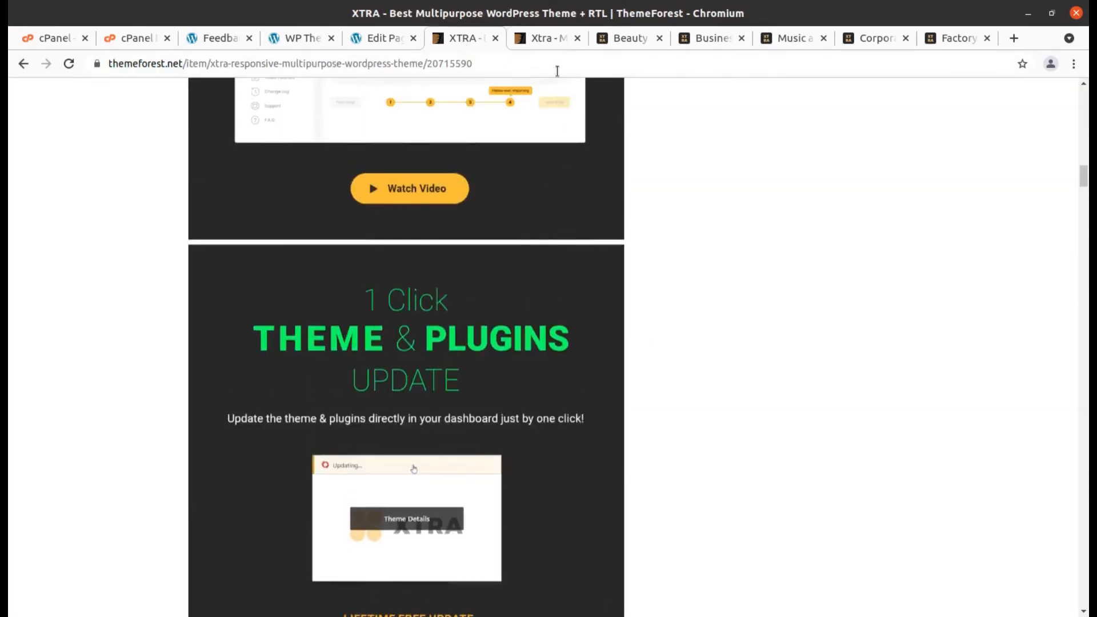
click(546, 39)
click(378, 39)
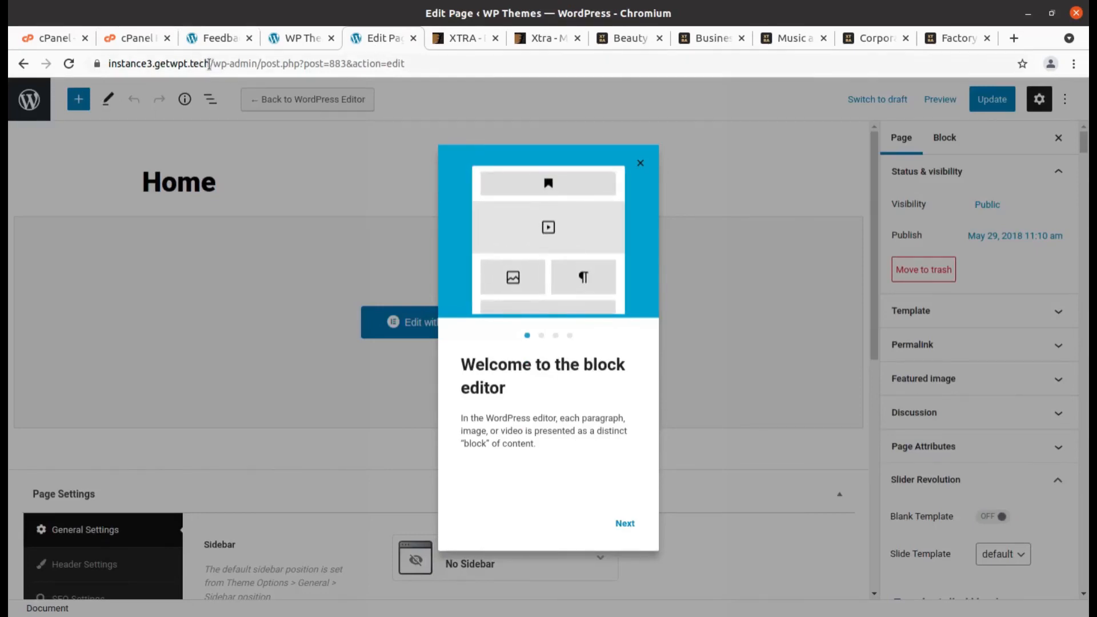
drag(209, 64, 428, 76)
key(BackSpace)
key(Return)
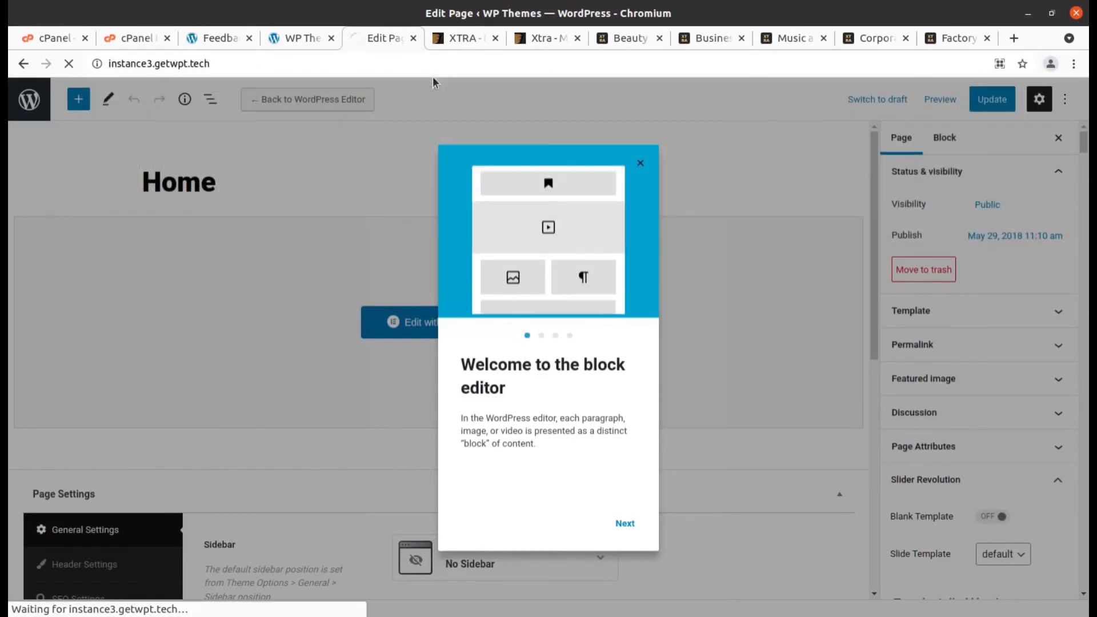